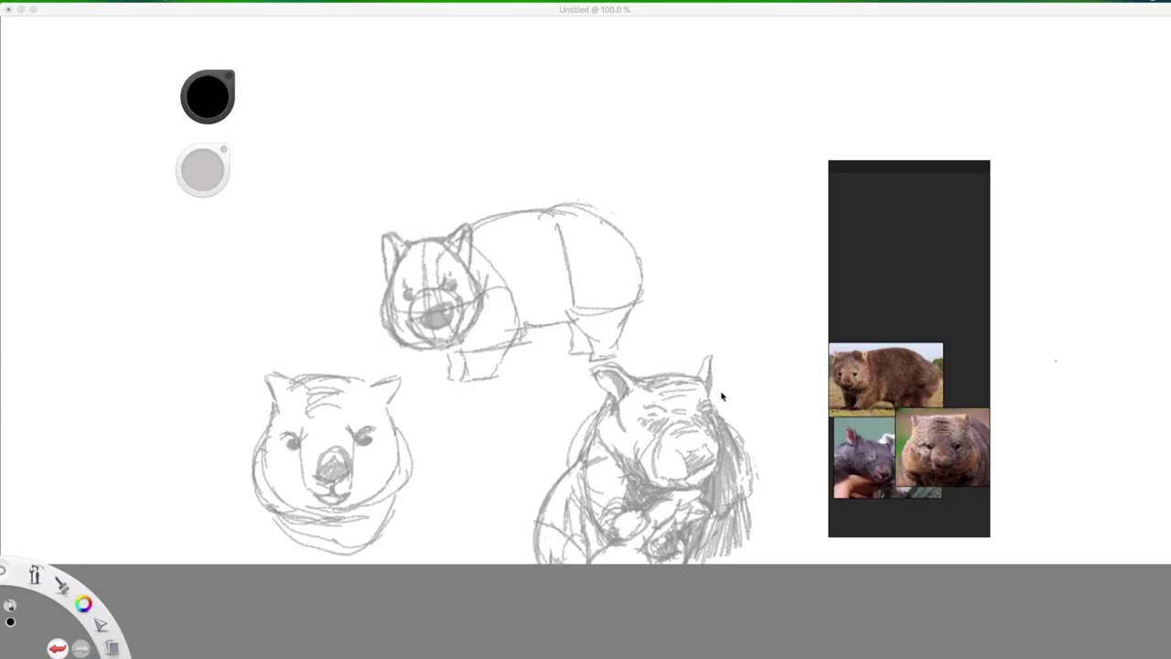
# - Show the hidden toolbar, brush palette and layer editor around the canvas
pyautogui.press('Tab')
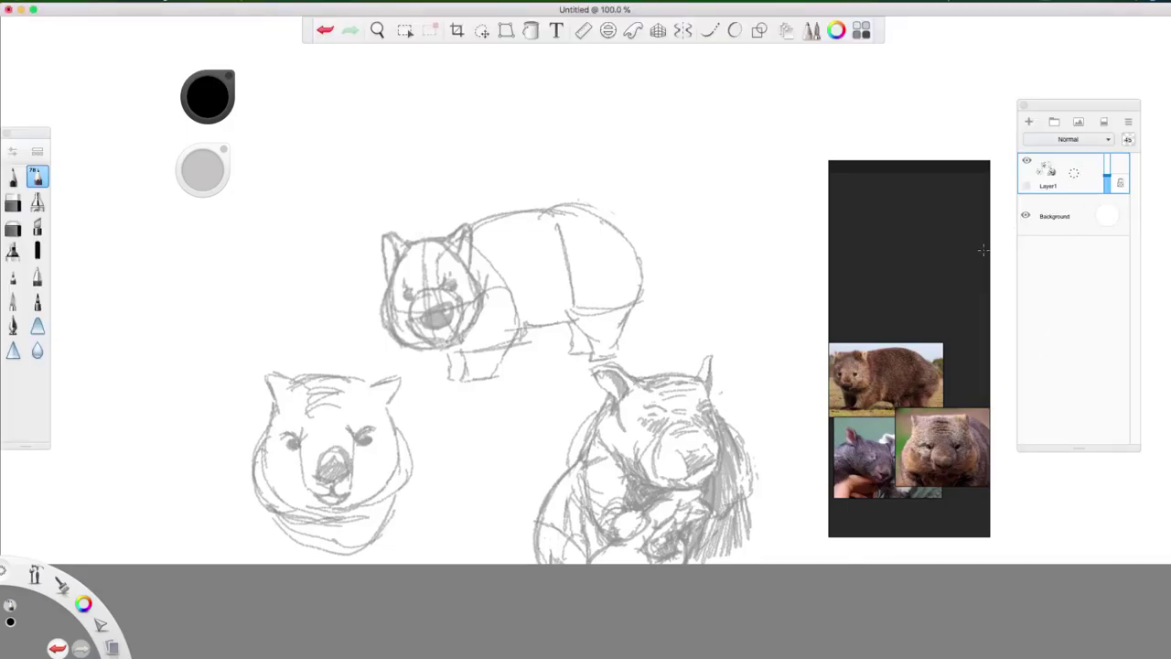
pyautogui.click(1104, 122)
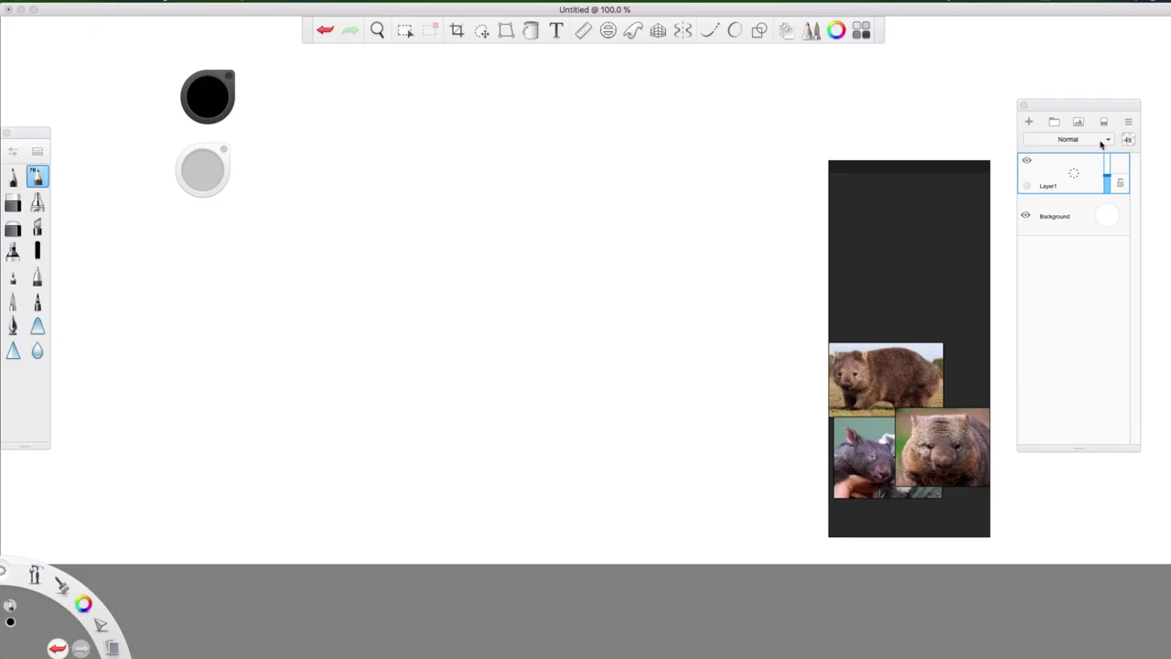
pyautogui.press('super+z')
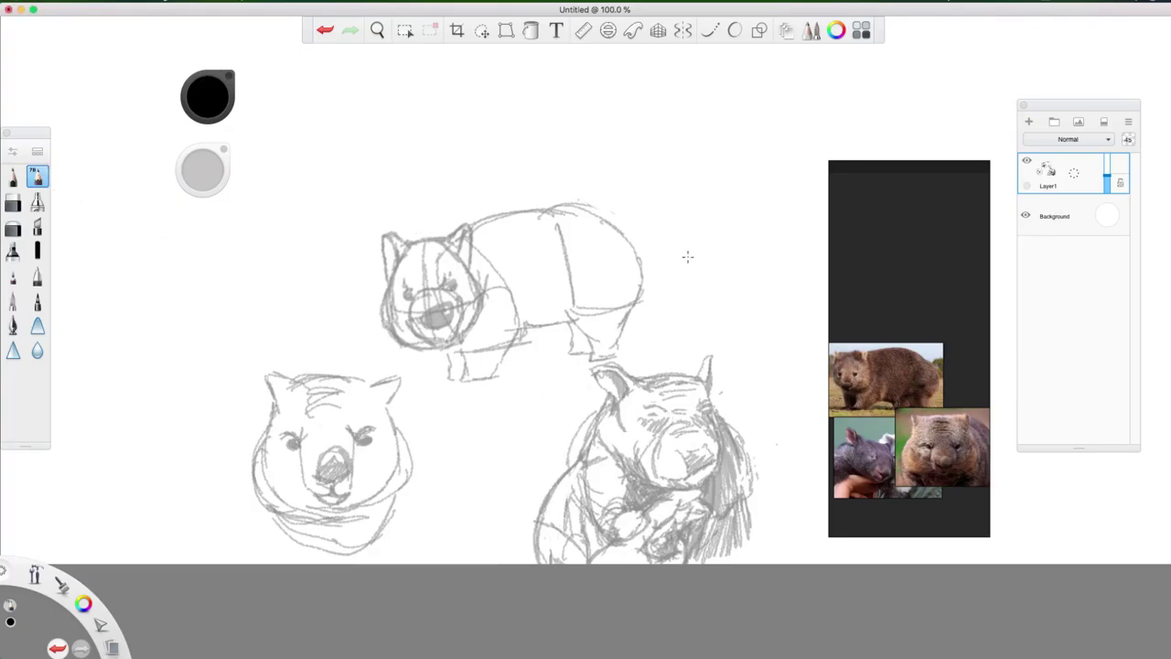
pyautogui.moveTo(688, 257); pyautogui.dragTo(734, 247)
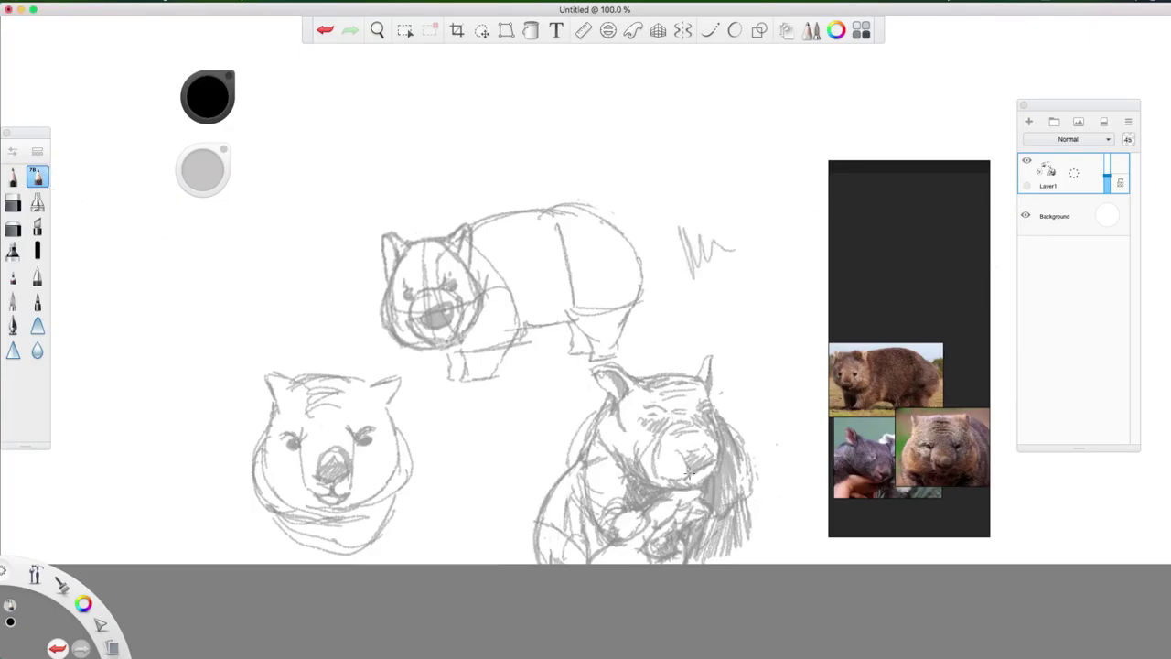
pyautogui.press('super+z')
# - Raise Layer1's opacity to 100% and clear the existing wombat sketches from it
pyautogui.moveTo(1108, 183); pyautogui.dragTo(1109, 123)
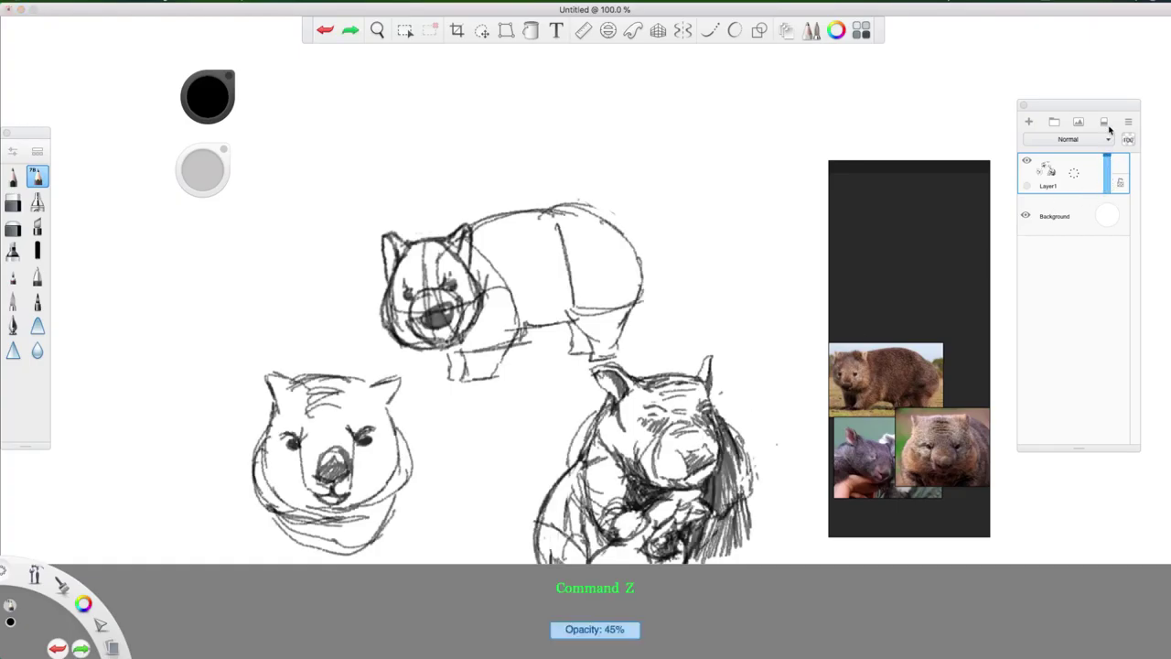
pyautogui.moveTo(692, 177)
pyautogui.mouseDown()
pyautogui.moveTo(723, 267)
pyautogui.moveTo(747, 236)
pyautogui.moveTo(760, 251)
pyautogui.moveTo(746, 220)
pyautogui.moveTo(728, 265)
pyautogui.moveTo(768, 239)
pyautogui.mouseUp()
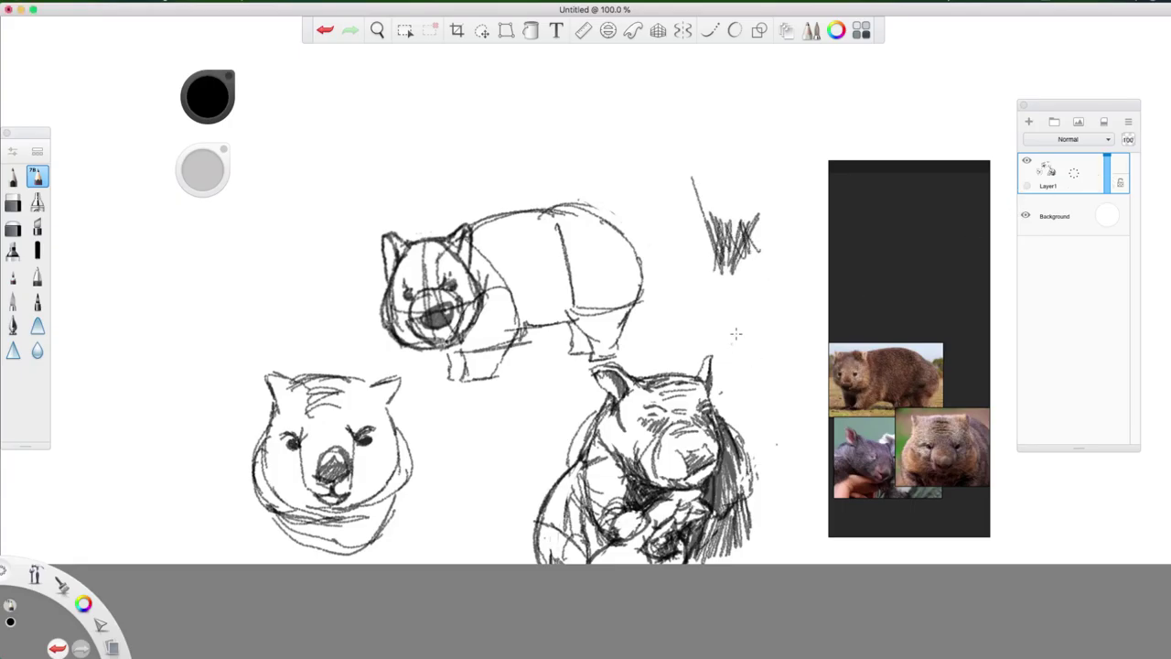
pyautogui.press('super+z')
pyautogui.press('super+z')
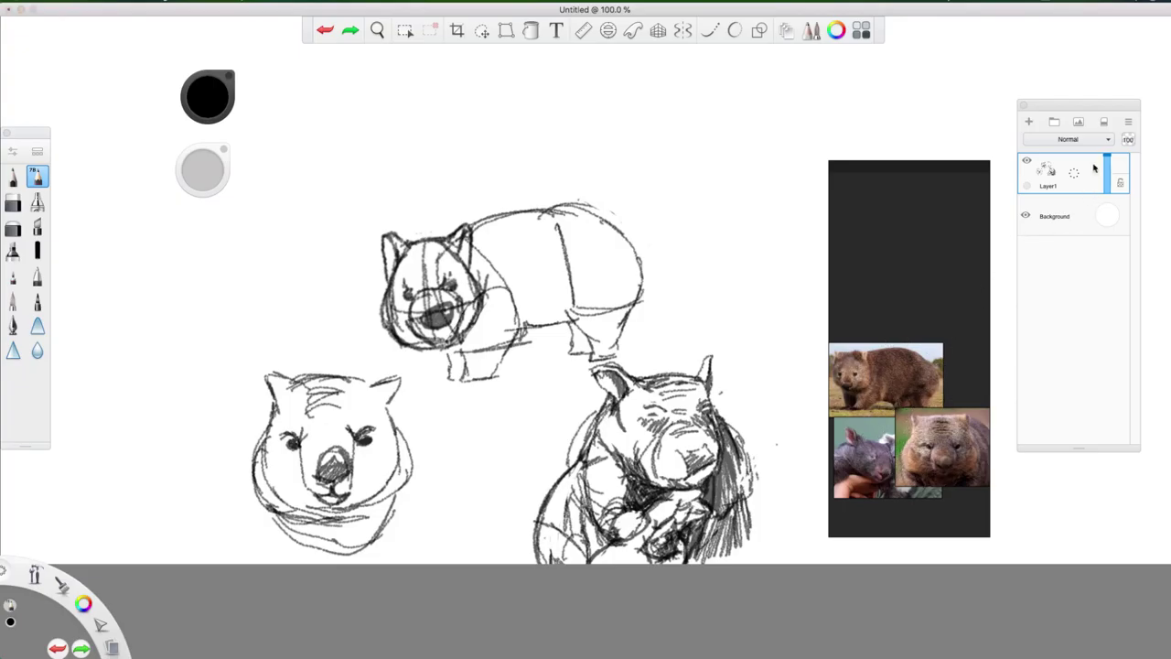
pyautogui.click(1104, 122)
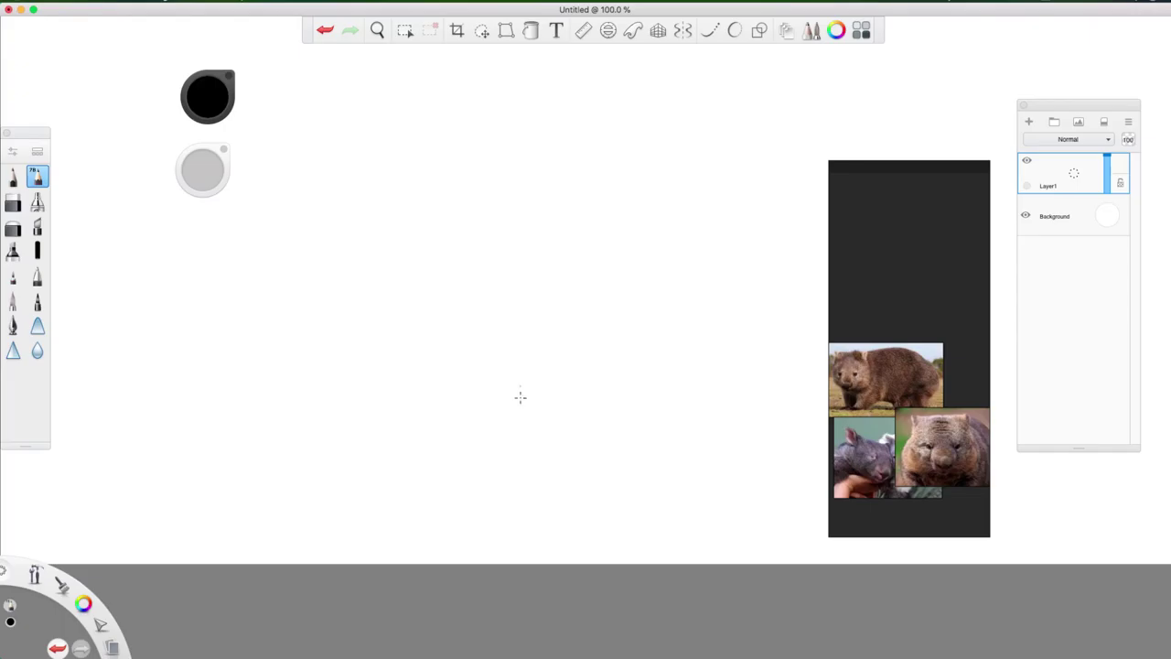
# - Rough in the wombat's rump and torso as overlapping circles with a curved vertical centre line through them
pyautogui.moveTo(475, 396)
pyautogui.mouseDown()
pyautogui.moveTo(592, 332)
pyautogui.moveTo(596, 378)
pyautogui.moveTo(542, 443)
pyautogui.moveTo(586, 441)
pyautogui.mouseUp()
pyautogui.moveTo(607, 339)
pyautogui.mouseDown()
pyautogui.moveTo(591, 414)
pyautogui.moveTo(534, 445)
pyautogui.mouseUp()
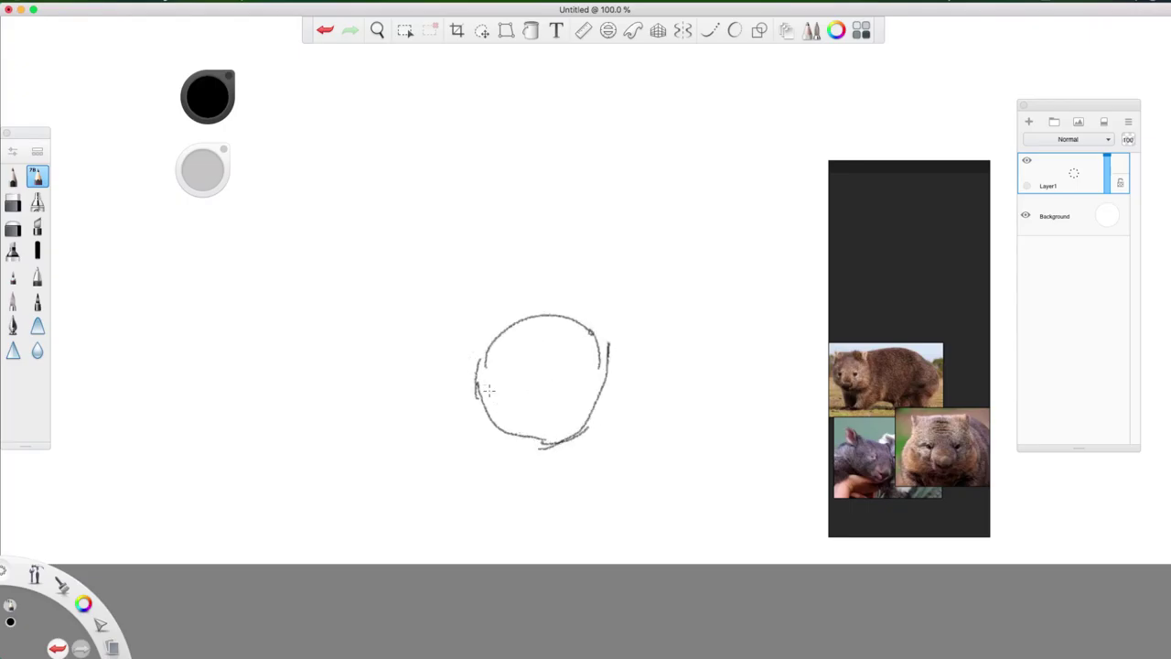
pyautogui.moveTo(527, 266)
pyautogui.mouseDown()
pyautogui.moveTo(525, 433)
pyautogui.moveTo(561, 348)
pyautogui.moveTo(554, 357)
pyautogui.moveTo(588, 412)
pyautogui.moveTo(547, 472)
pyautogui.mouseUp()
pyautogui.moveTo(480, 408)
pyautogui.mouseDown()
pyautogui.moveTo(477, 425)
pyautogui.moveTo(538, 467)
pyautogui.mouseUp()
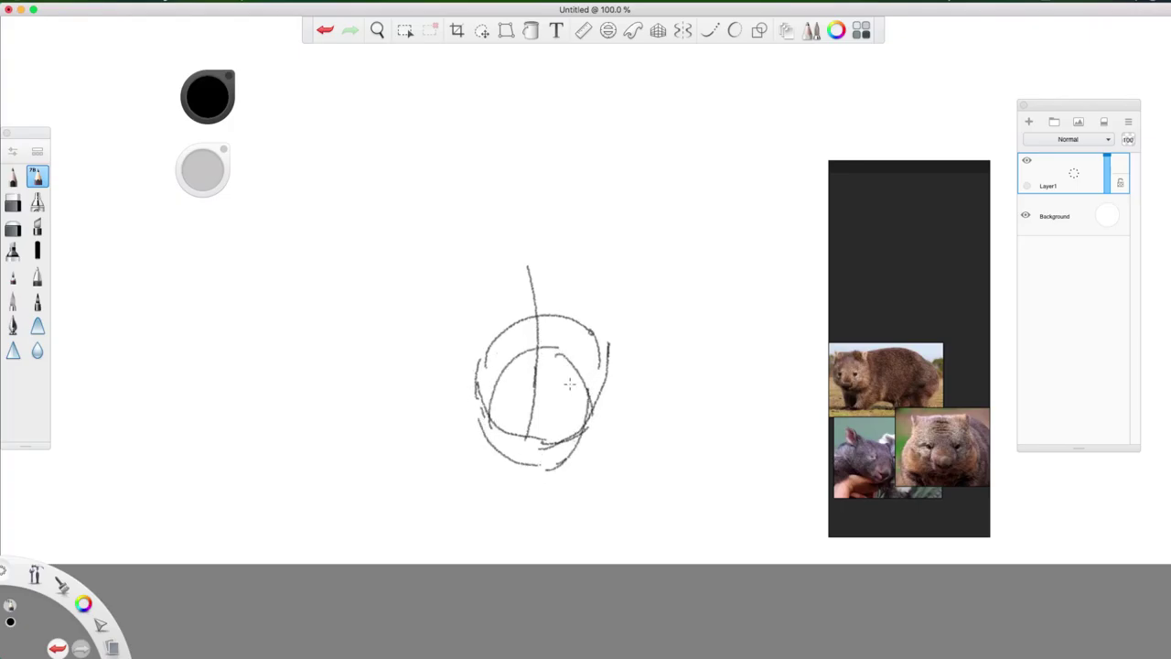
# - Sketch a wide oval for the shoulders and chest over the lower body circles, with loose leg construction lines
pyautogui.moveTo(569, 384); pyautogui.dragTo(601, 417)
pyautogui.moveTo(469, 451)
pyautogui.mouseDown()
pyautogui.moveTo(578, 394)
pyautogui.moveTo(615, 411)
pyautogui.moveTo(622, 452)
pyautogui.moveTo(486, 492)
pyautogui.moveTo(495, 505)
pyautogui.moveTo(560, 464)
pyautogui.mouseUp()
pyautogui.moveTo(536, 474)
pyautogui.mouseDown()
pyautogui.moveTo(582, 490)
pyautogui.moveTo(622, 485)
pyautogui.moveTo(624, 453)
pyautogui.mouseUp()
pyautogui.moveTo(619, 429)
pyautogui.mouseDown()
pyautogui.moveTo(622, 474)
pyautogui.moveTo(545, 497)
pyautogui.mouseUp()
pyautogui.moveTo(546, 481)
pyautogui.mouseDown()
pyautogui.moveTo(519, 499)
pyautogui.moveTo(518, 421)
pyautogui.mouseUp()
pyautogui.moveTo(481, 482)
pyautogui.mouseDown()
pyautogui.moveTo(515, 398)
pyautogui.moveTo(610, 407)
pyautogui.mouseUp()
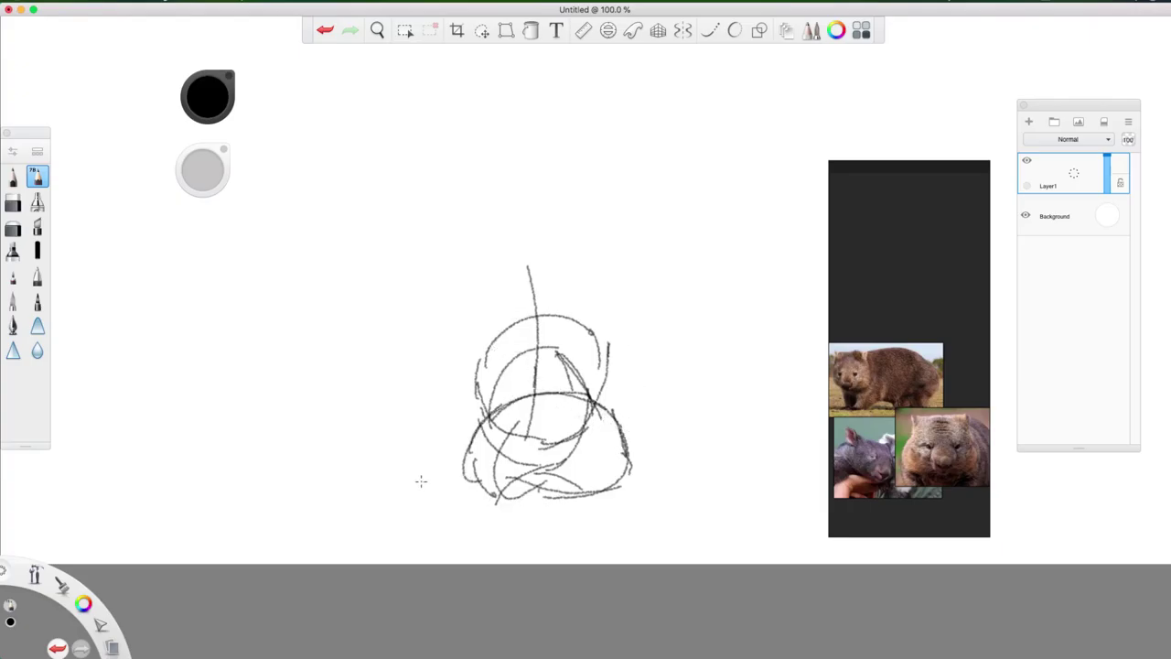
pyautogui.moveTo(596, 355)
pyautogui.mouseDown()
pyautogui.moveTo(604, 316)
pyautogui.moveTo(623, 325)
pyautogui.moveTo(617, 366)
pyautogui.moveTo(590, 401)
pyautogui.moveTo(581, 340)
pyautogui.moveTo(586, 353)
pyautogui.moveTo(610, 308)
pyautogui.moveTo(624, 314)
pyautogui.mouseUp()
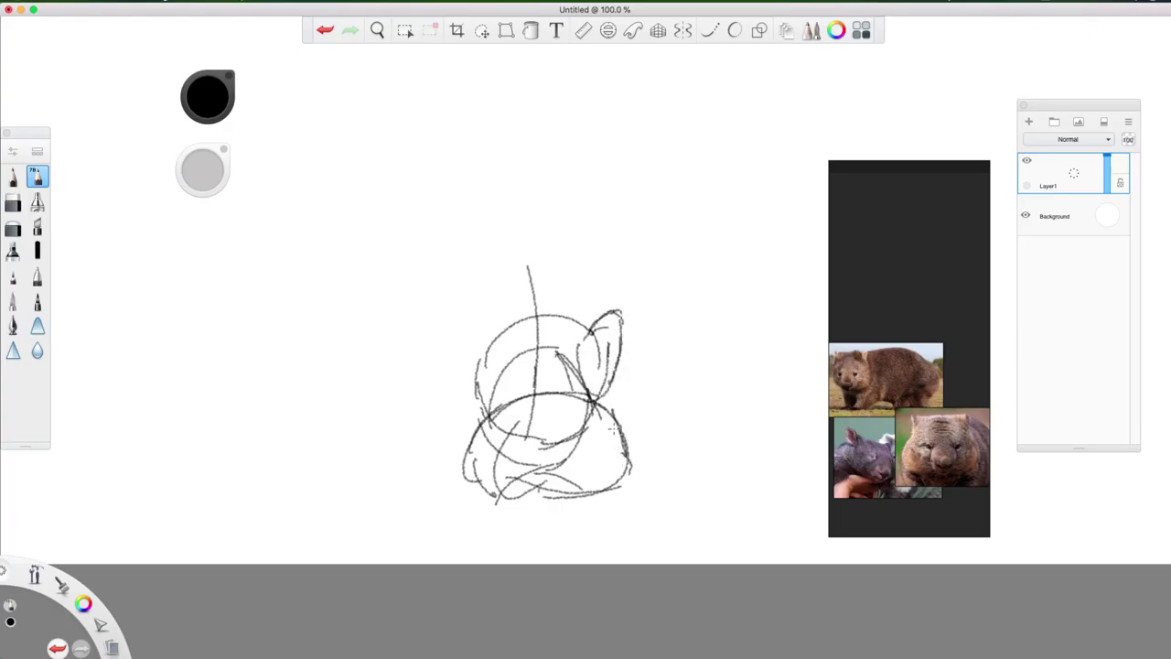
pyautogui.press('super+z')
pyautogui.press('super+z')
pyautogui.press('super+z')
pyautogui.press('super+z')
pyautogui.press('super+z')
pyautogui.press('super+z')
pyautogui.press('super+z')
pyautogui.press('super+z')
# - Sketch one hind leg, the two front legs with paws, and a round head in front of the chest
pyautogui.moveTo(591, 328)
pyautogui.mouseDown()
pyautogui.moveTo(611, 353)
pyautogui.moveTo(605, 383)
pyautogui.moveTo(619, 364)
pyautogui.moveTo(609, 392)
pyautogui.moveTo(618, 402)
pyautogui.moveTo(622, 352)
pyautogui.mouseUp()
pyautogui.moveTo(560, 495)
pyautogui.mouseDown()
pyautogui.moveTo(551, 527)
pyautogui.moveTo(590, 521)
pyautogui.moveTo(573, 531)
pyautogui.mouseUp()
pyautogui.moveTo(476, 483)
pyautogui.mouseDown()
pyautogui.moveTo(515, 534)
pyautogui.moveTo(534, 520)
pyautogui.moveTo(487, 510)
pyautogui.moveTo(541, 525)
pyautogui.moveTo(531, 538)
pyautogui.moveTo(515, 519)
pyautogui.moveTo(520, 540)
pyautogui.moveTo(572, 526)
pyautogui.moveTo(567, 513)
pyautogui.moveTo(575, 532)
pyautogui.moveTo(546, 522)
pyautogui.moveTo(567, 542)
pyautogui.moveTo(566, 500)
pyautogui.mouseUp()
pyautogui.moveTo(499, 457)
pyautogui.mouseDown()
pyautogui.moveTo(568, 492)
pyautogui.moveTo(616, 492)
pyautogui.moveTo(511, 447)
pyautogui.moveTo(527, 410)
pyautogui.moveTo(582, 424)
pyautogui.moveTo(577, 452)
pyautogui.moveTo(535, 470)
pyautogui.moveTo(572, 460)
pyautogui.moveTo(553, 404)
pyautogui.moveTo(535, 398)
pyautogui.moveTo(590, 462)
pyautogui.mouseUp()
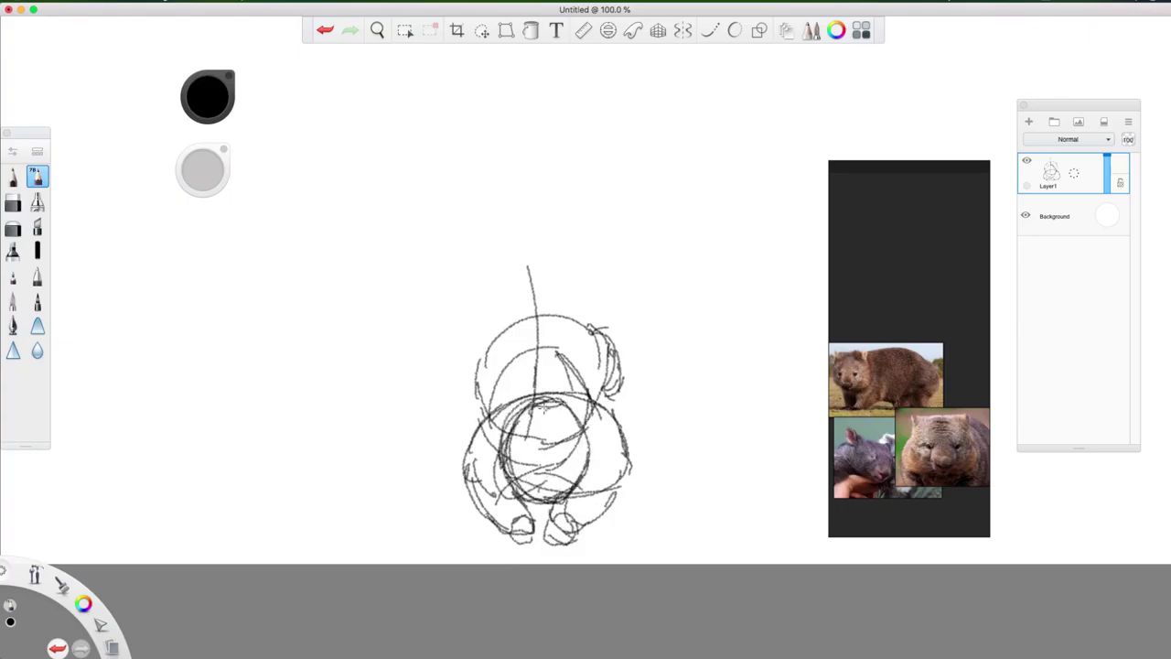
# - Add the head's vertical centre line, the other hind leg and two pointed ears to the rough sketch
pyautogui.moveTo(547, 402); pyautogui.dragTo(536, 507)
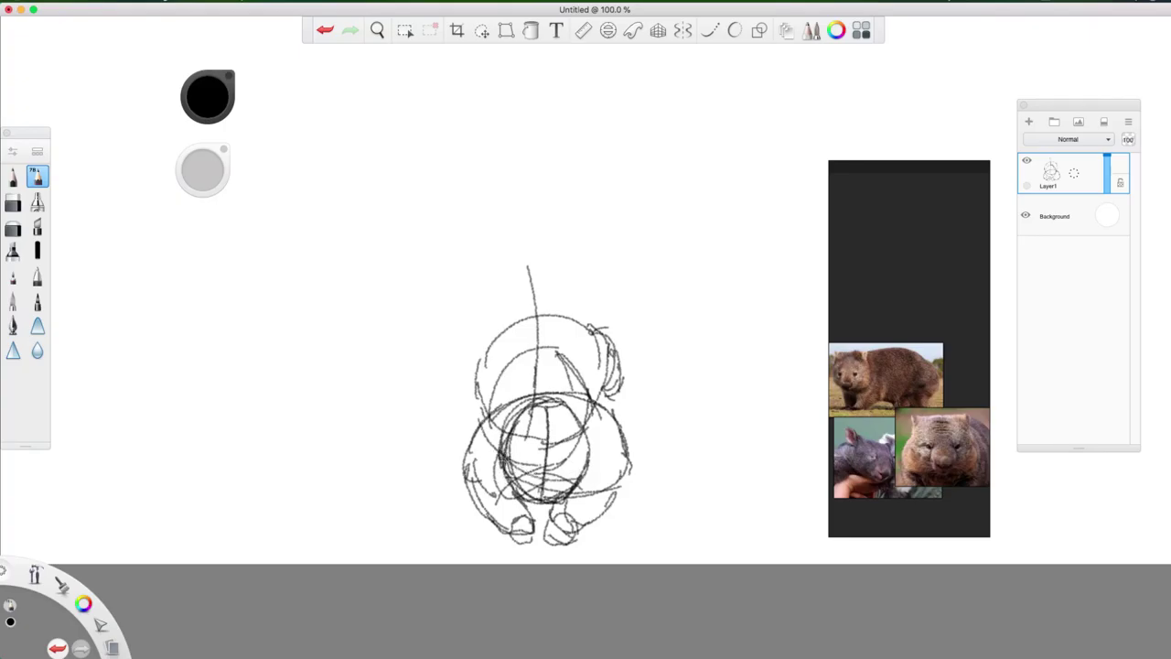
pyautogui.moveTo(480, 357)
pyautogui.mouseDown()
pyautogui.moveTo(489, 389)
pyautogui.moveTo(464, 402)
pyautogui.mouseUp()
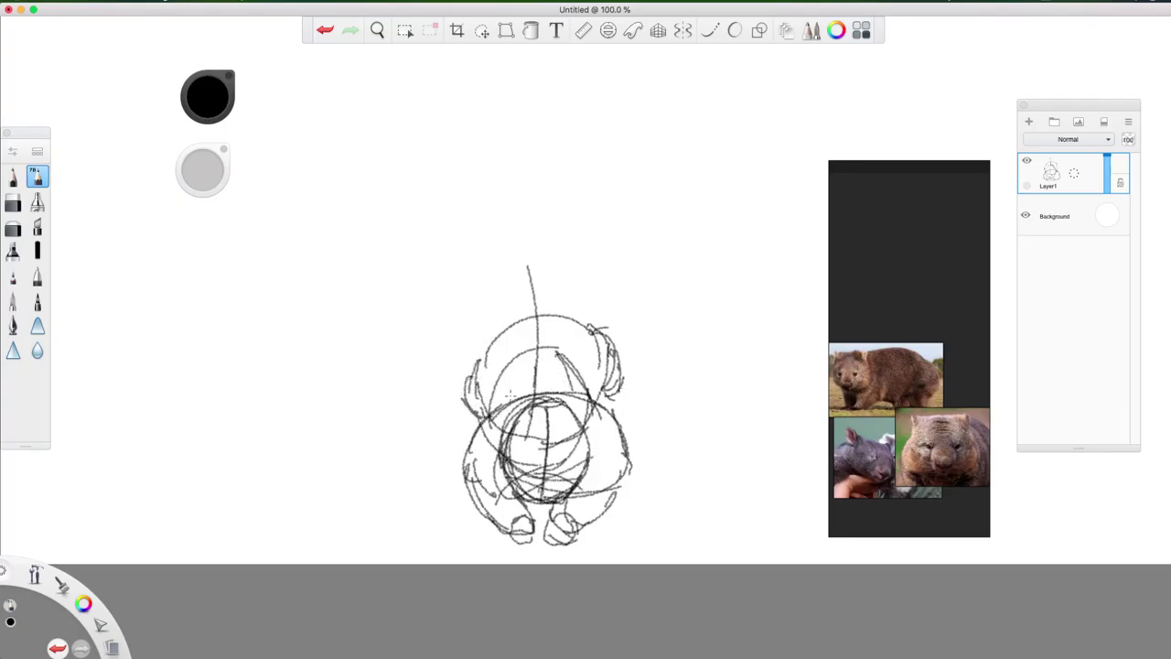
pyautogui.moveTo(478, 346)
pyautogui.mouseDown()
pyautogui.moveTo(464, 382)
pyautogui.moveTo(493, 345)
pyautogui.mouseUp()
pyautogui.moveTo(506, 423)
pyautogui.mouseDown()
pyautogui.moveTo(521, 406)
pyautogui.moveTo(502, 401)
pyautogui.moveTo(504, 434)
pyautogui.moveTo(506, 412)
pyautogui.moveTo(588, 410)
pyautogui.moveTo(586, 426)
pyautogui.moveTo(580, 400)
pyautogui.mouseUp()
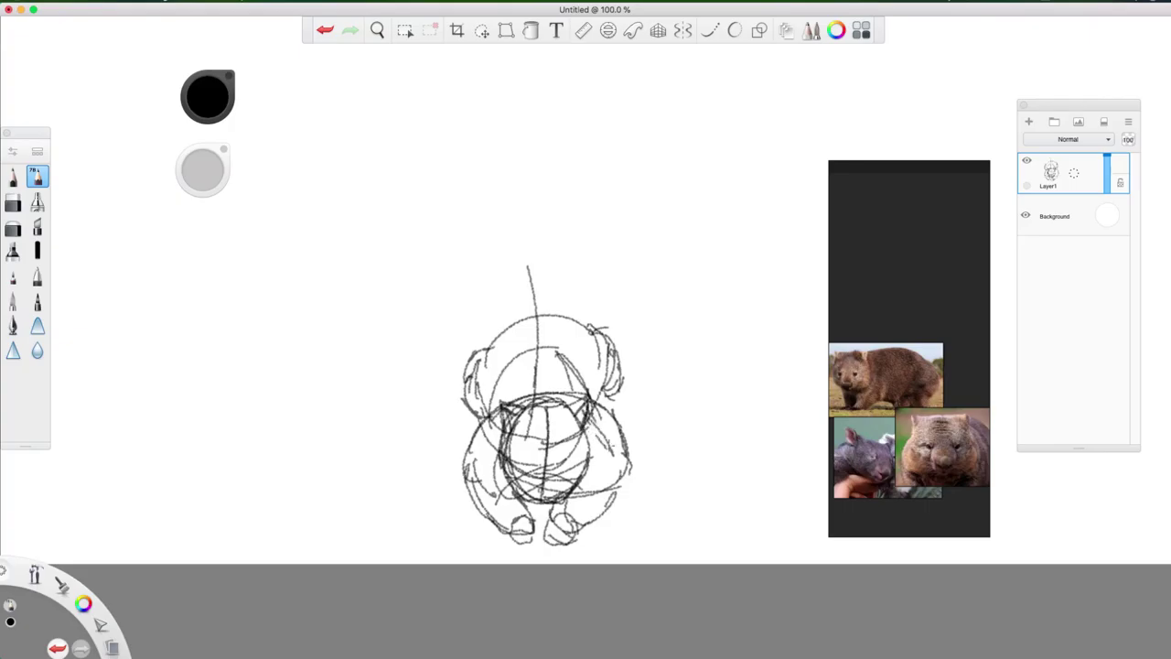
# - Reinforce the outer contours of both front legs and the arc of the back behind the head
pyautogui.moveTo(595, 419)
pyautogui.mouseDown()
pyautogui.moveTo(620, 467)
pyautogui.moveTo(606, 512)
pyautogui.mouseUp()
pyautogui.moveTo(498, 412)
pyautogui.mouseDown()
pyautogui.moveTo(474, 446)
pyautogui.moveTo(467, 522)
pyautogui.mouseUp()
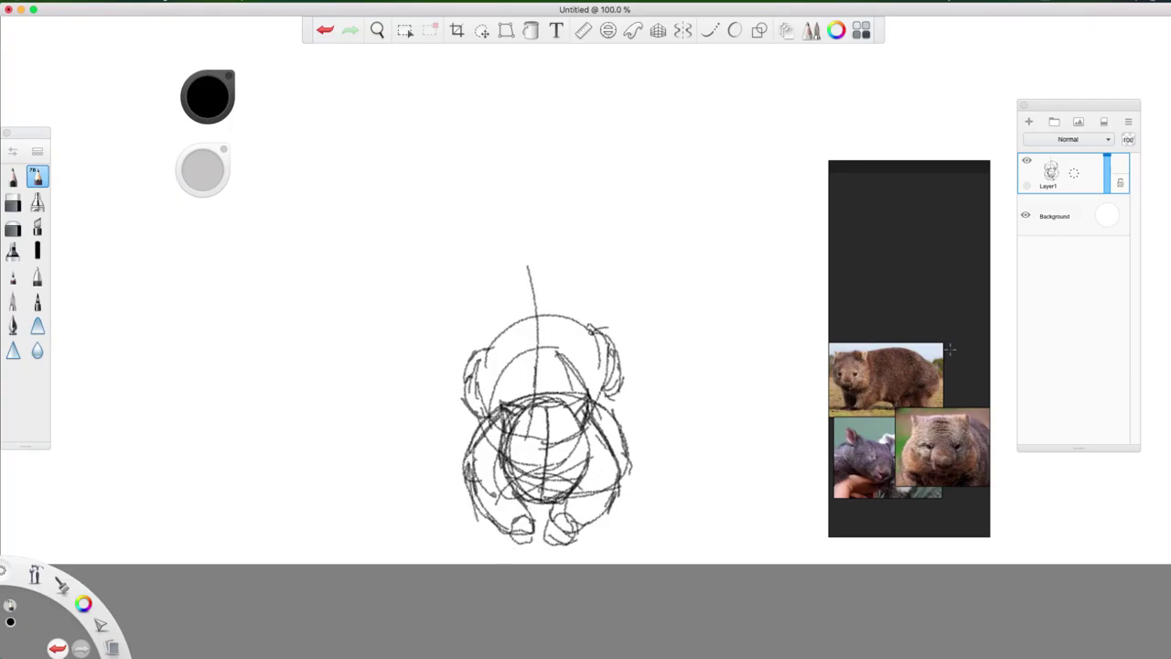
pyautogui.moveTo(479, 443)
pyautogui.mouseDown()
pyautogui.moveTo(494, 384)
pyautogui.moveTo(547, 351)
pyautogui.mouseUp()
pyautogui.moveTo(516, 361)
pyautogui.mouseDown()
pyautogui.moveTo(593, 383)
pyautogui.moveTo(611, 413)
pyautogui.mouseUp()
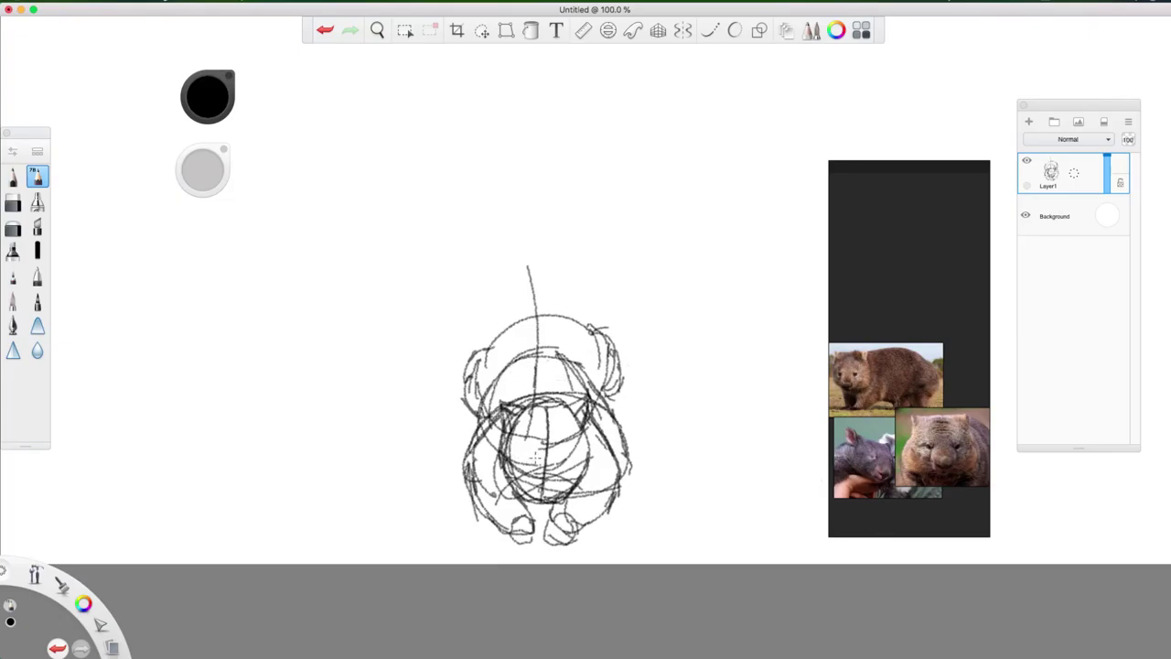
# - Place the eyes and rough muzzle guide lines on the lower half of the head
pyautogui.moveTo(531, 458)
pyautogui.mouseDown()
pyautogui.moveTo(567, 454)
pyautogui.moveTo(551, 453)
pyautogui.moveTo(563, 496)
pyautogui.mouseUp()
pyautogui.moveTo(527, 463); pyautogui.dragTo(539, 505)
pyautogui.moveTo(522, 486)
pyautogui.mouseDown()
pyautogui.moveTo(545, 505)
pyautogui.moveTo(560, 498)
pyautogui.mouseUp()
pyautogui.moveTo(540, 450)
pyautogui.mouseDown()
pyautogui.moveTo(562, 502)
pyautogui.moveTo(546, 472)
pyautogui.mouseUp()
pyautogui.moveTo(522, 474); pyautogui.dragTo(526, 498)
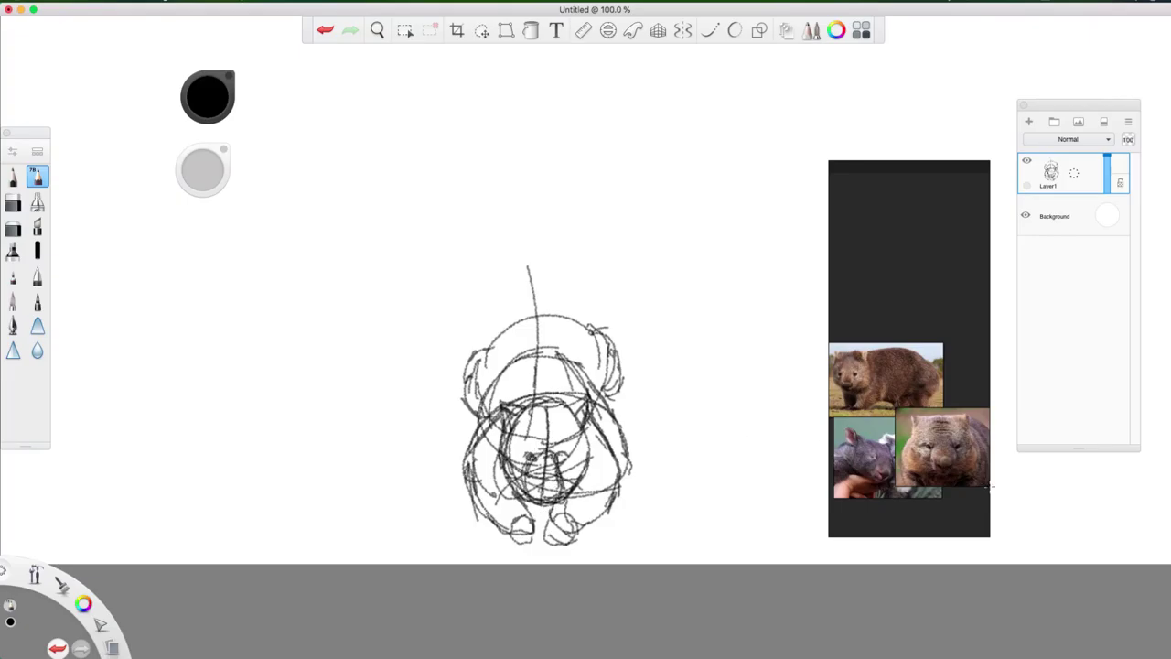
# - Build up the muzzle as an arched shape with a rounded nose and a chin line beneath it
pyautogui.moveTo(536, 455); pyautogui.dragTo(549, 474)
pyautogui.moveTo(537, 461)
pyautogui.mouseDown()
pyautogui.moveTo(527, 483)
pyautogui.moveTo(540, 499)
pyautogui.mouseUp()
pyautogui.moveTo(531, 478)
pyautogui.mouseDown()
pyautogui.moveTo(544, 505)
pyautogui.moveTo(556, 501)
pyautogui.moveTo(538, 502)
pyautogui.moveTo(557, 481)
pyautogui.moveTo(560, 493)
pyautogui.moveTo(524, 487)
pyautogui.moveTo(524, 499)
pyautogui.mouseUp()
pyautogui.press('e')
pyautogui.press('b')
pyautogui.moveTo(538, 456)
pyautogui.mouseDown()
pyautogui.moveTo(523, 499)
pyautogui.moveTo(571, 465)
pyautogui.moveTo(564, 498)
pyautogui.moveTo(538, 520)
pyautogui.moveTo(566, 501)
pyautogui.moveTo(531, 461)
pyautogui.moveTo(524, 500)
pyautogui.moveTo(564, 485)
pyautogui.moveTo(536, 452)
pyautogui.moveTo(560, 467)
pyautogui.moveTo(564, 498)
pyautogui.moveTo(523, 502)
pyautogui.moveTo(549, 499)
pyautogui.mouseUp()
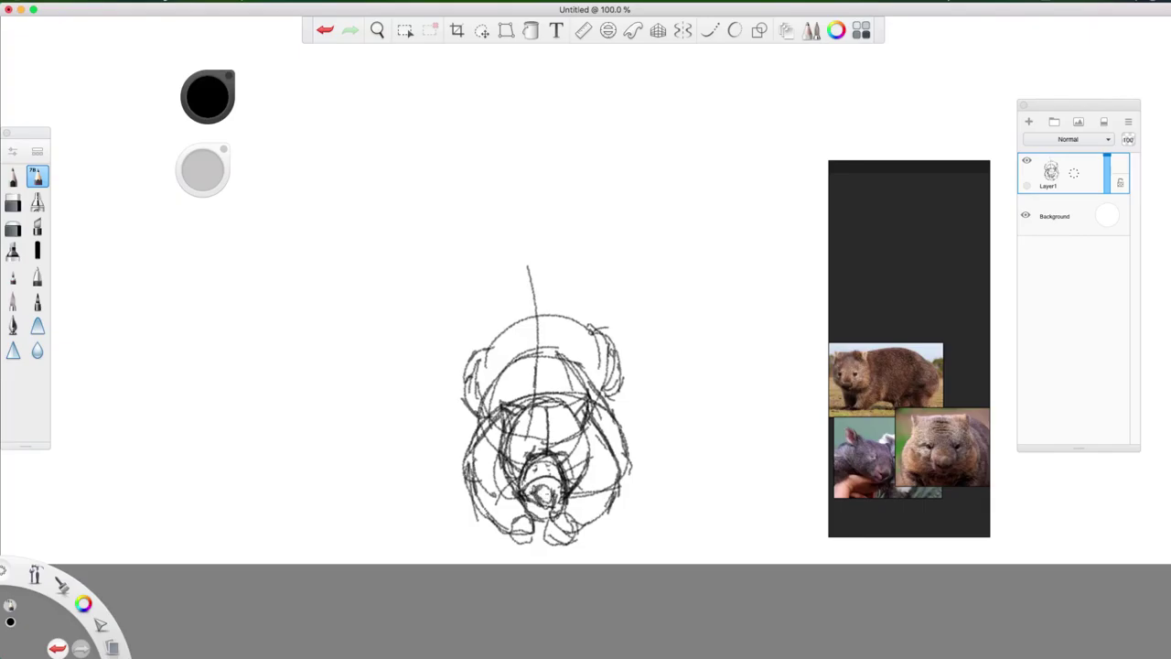
pyautogui.moveTo(531, 501); pyautogui.dragTo(549, 505)
# - Erase the crowded lines above the muzzle and redraw the eyes, forehead wrinkles and nose
pyautogui.press('e')
pyautogui.moveTo(522, 474)
pyautogui.mouseDown()
pyautogui.moveTo(541, 448)
pyautogui.moveTo(562, 474)
pyautogui.moveTo(542, 467)
pyautogui.moveTo(546, 440)
pyautogui.moveTo(562, 440)
pyautogui.mouseUp()
pyautogui.press('b')
pyautogui.moveTo(525, 434); pyautogui.dragTo(556, 427)
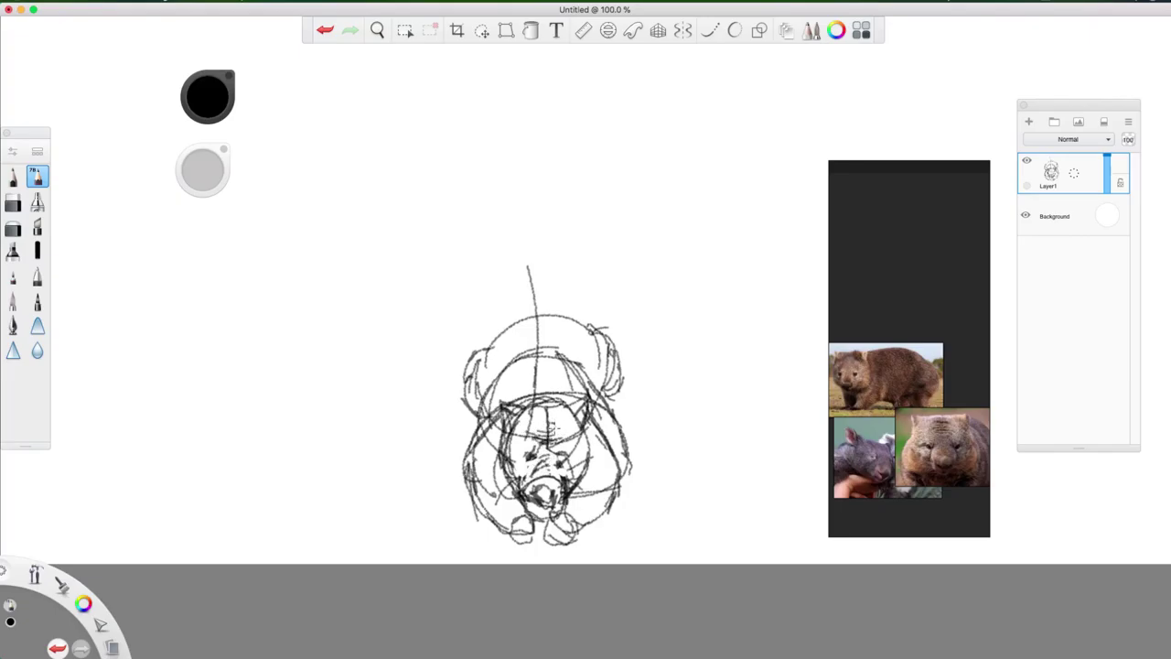
pyautogui.moveTo(531, 489)
pyautogui.mouseDown()
pyautogui.moveTo(541, 473)
pyautogui.moveTo(553, 480)
pyautogui.mouseUp()
# - Strengthen the line across the top of the head between the ears
pyautogui.press('e')
pyautogui.press('e')
pyautogui.moveTo(582, 397)
pyautogui.mouseDown()
pyautogui.moveTo(566, 410)
pyautogui.moveTo(510, 404)
pyautogui.mouseUp()
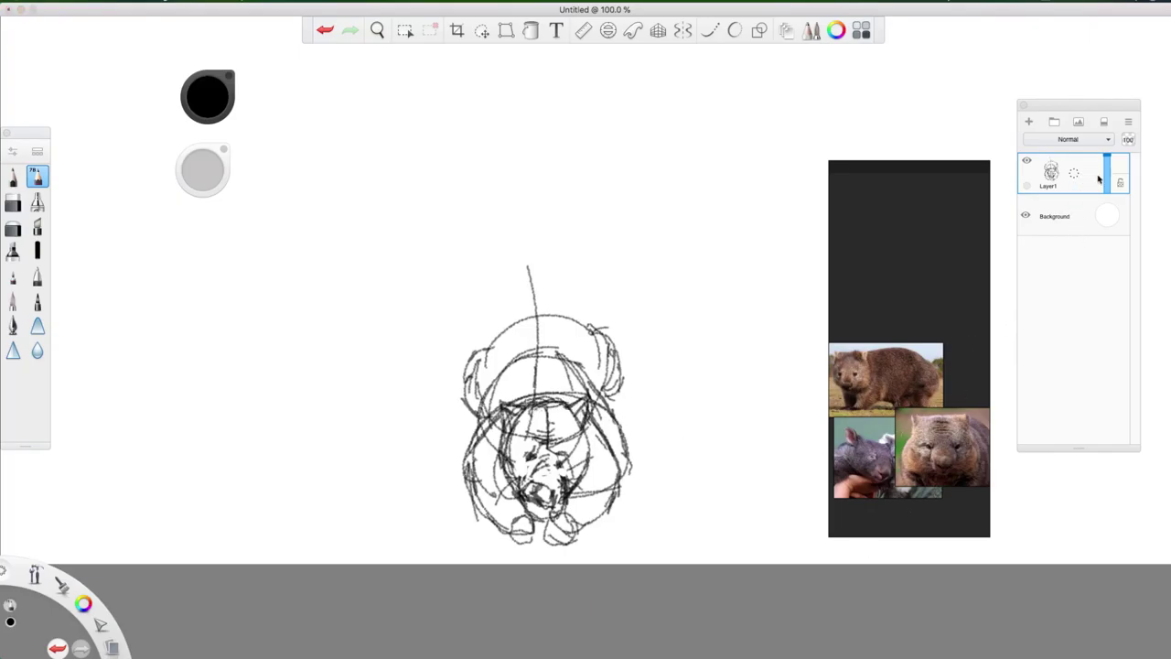
# - Fade Layer1 to a faint underlay and add a new layer above it for clean Pencil line work
pyautogui.moveTo(1109, 176); pyautogui.dragTo(1104, 183)
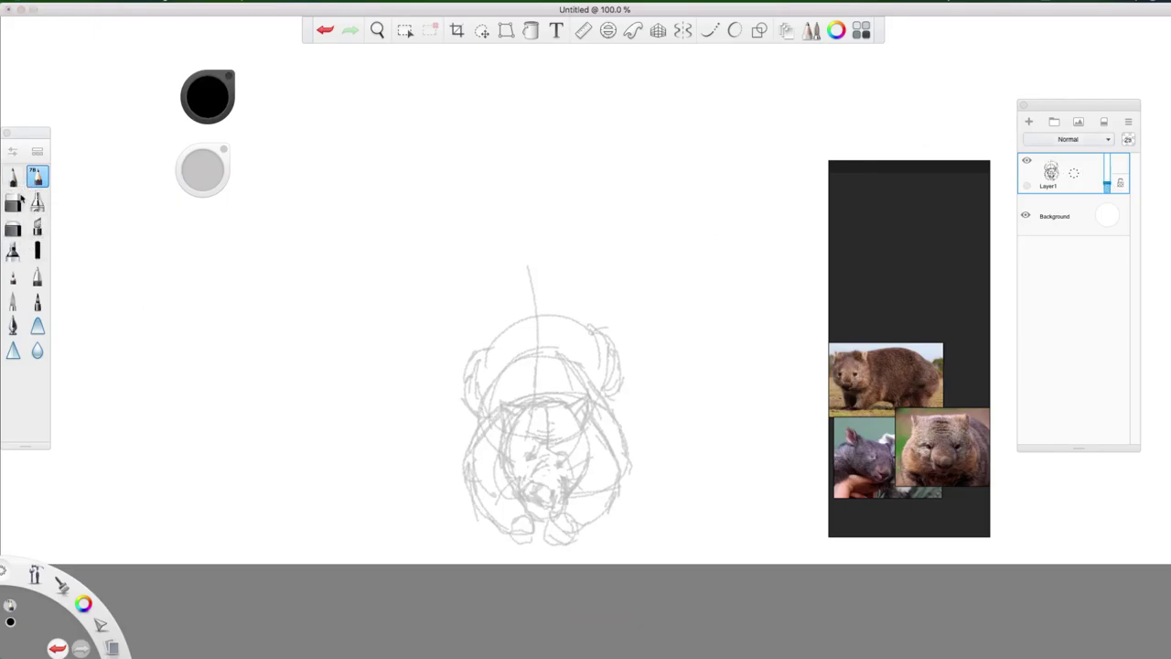
pyautogui.click(14, 177)
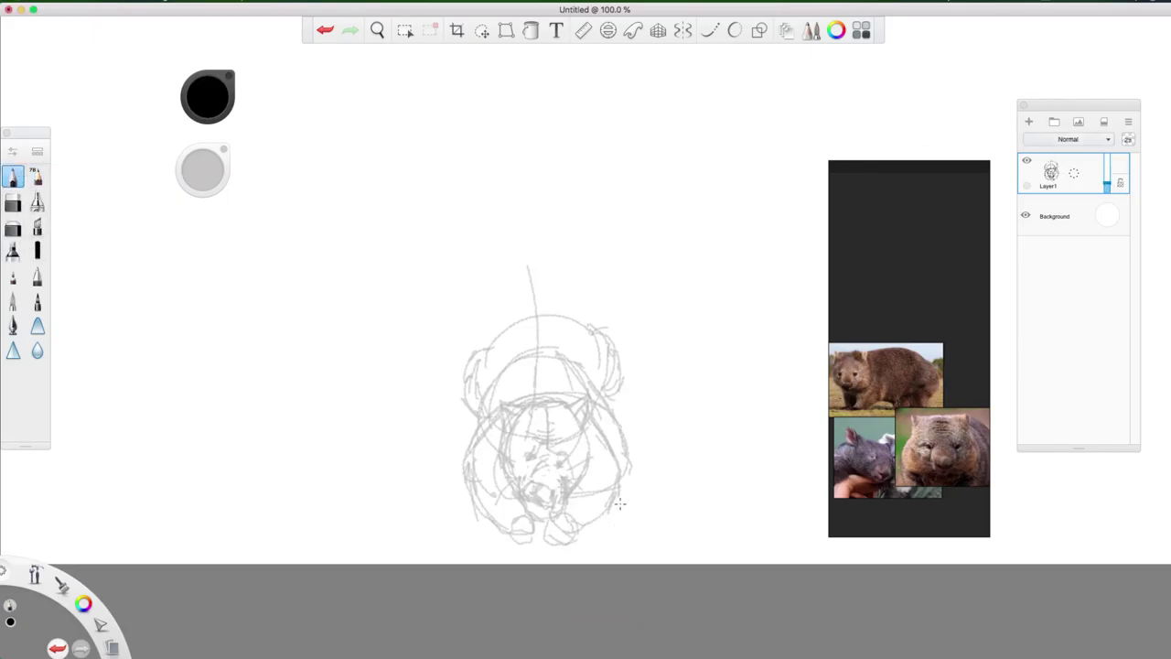
pyautogui.press('space')
pyautogui.moveTo(613, 448); pyautogui.dragTo(658, 430)
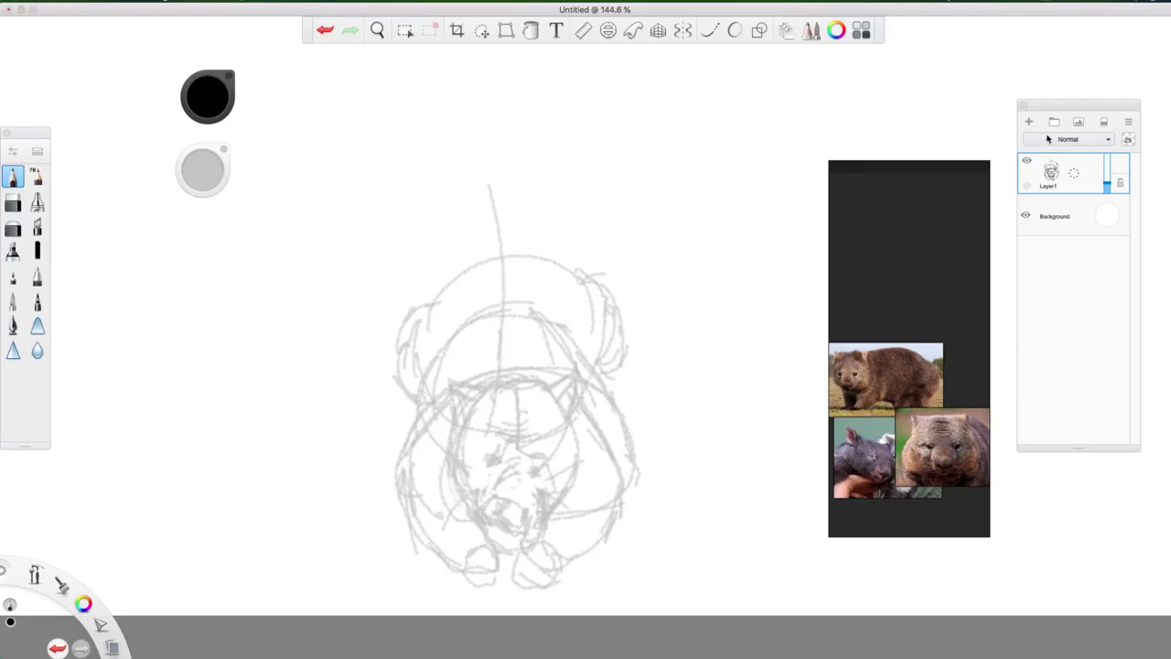
pyautogui.click(1029, 121)
# - Draw the rounded outlines of both cheeks on the new layer, doubling the line on one side
pyautogui.moveTo(451, 444)
pyautogui.mouseDown()
pyautogui.moveTo(489, 509)
pyautogui.moveTo(503, 499)
pyautogui.mouseUp()
pyautogui.moveTo(576, 440)
pyautogui.mouseDown()
pyautogui.moveTo(554, 496)
pyautogui.moveTo(581, 459)
pyautogui.moveTo(537, 522)
pyautogui.moveTo(580, 476)
pyautogui.moveTo(573, 449)
pyautogui.moveTo(585, 474)
pyautogui.moveTo(561, 509)
pyautogui.mouseUp()
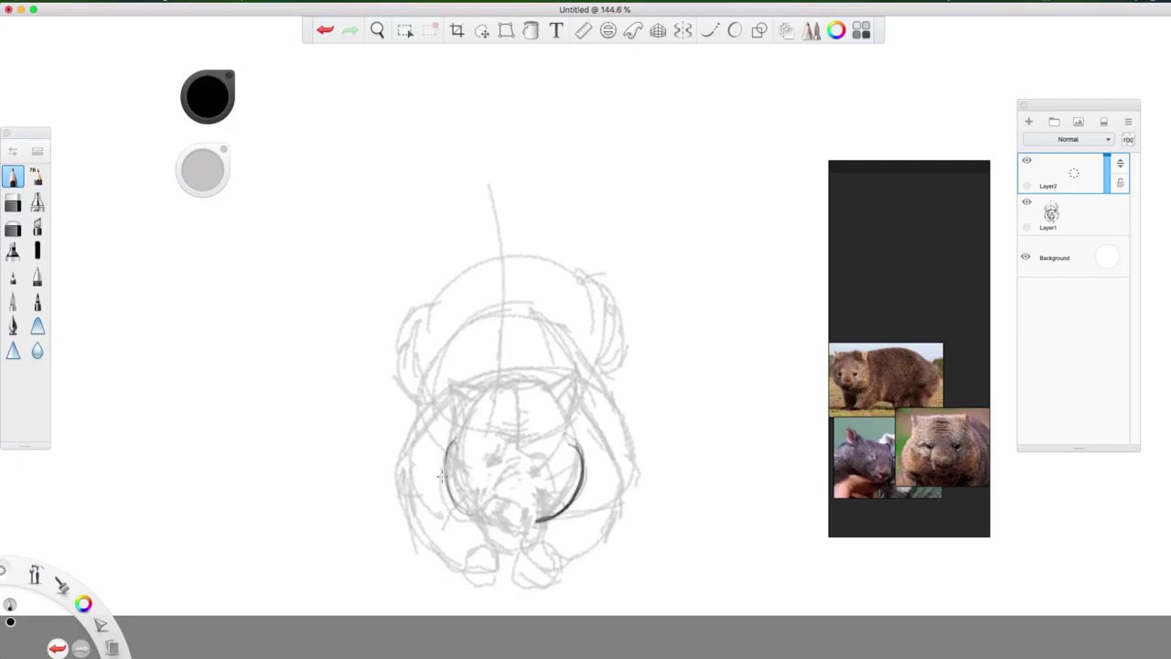
pyautogui.moveTo(443, 463); pyautogui.dragTo(474, 527)
pyautogui.moveTo(464, 437); pyautogui.dragTo(491, 502)
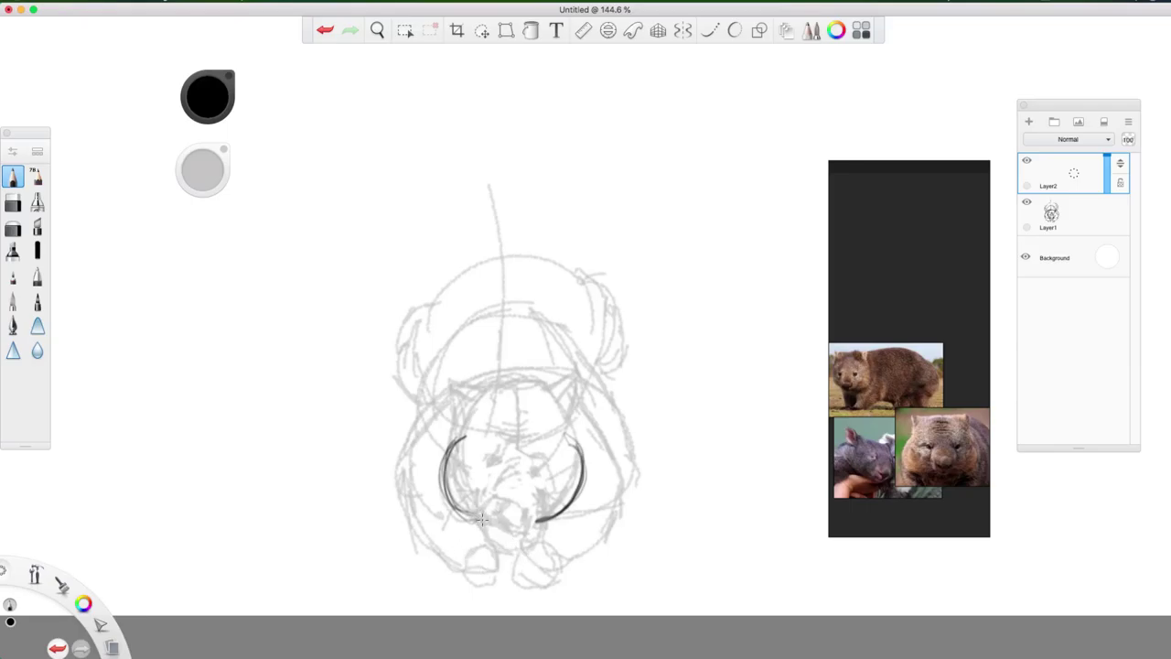
# - Draw the shaded nose and mouth, clean up the lines around them and outline the sides of the muzzle
pyautogui.moveTo(496, 534)
pyautogui.mouseDown()
pyautogui.moveTo(528, 530)
pyautogui.moveTo(508, 530)
pyautogui.mouseUp()
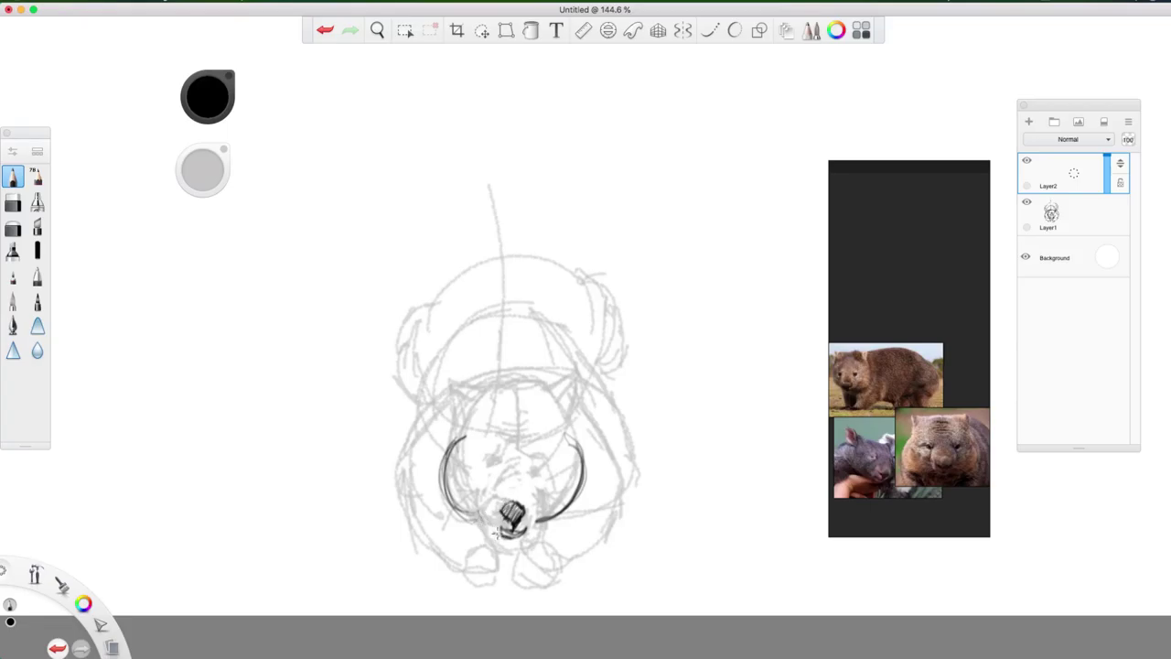
pyautogui.moveTo(511, 533)
pyautogui.mouseDown()
pyautogui.moveTo(491, 524)
pyautogui.moveTo(518, 530)
pyautogui.moveTo(514, 514)
pyautogui.mouseUp()
pyautogui.press('e')
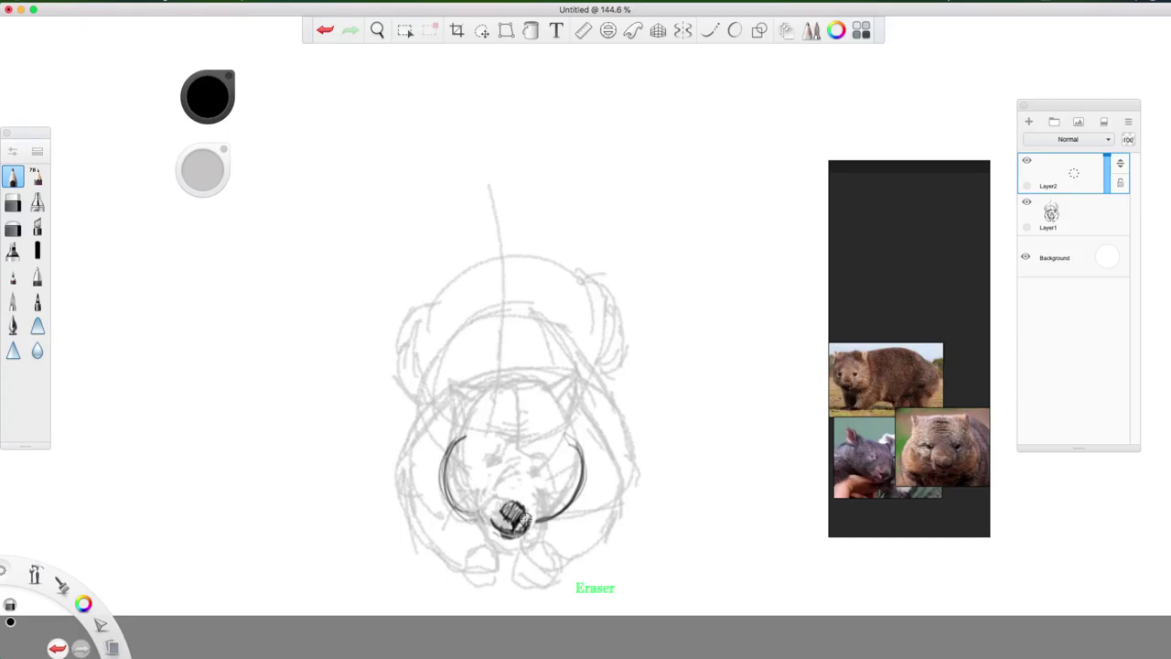
pyautogui.press('e')
pyautogui.moveTo(494, 533); pyautogui.dragTo(521, 531)
pyautogui.moveTo(487, 509)
pyautogui.mouseDown()
pyautogui.moveTo(494, 529)
pyautogui.moveTo(491, 487)
pyautogui.moveTo(503, 473)
pyautogui.moveTo(545, 503)
pyautogui.moveTo(542, 517)
pyautogui.moveTo(474, 494)
pyautogui.moveTo(492, 527)
pyautogui.moveTo(472, 489)
pyautogui.mouseUp()
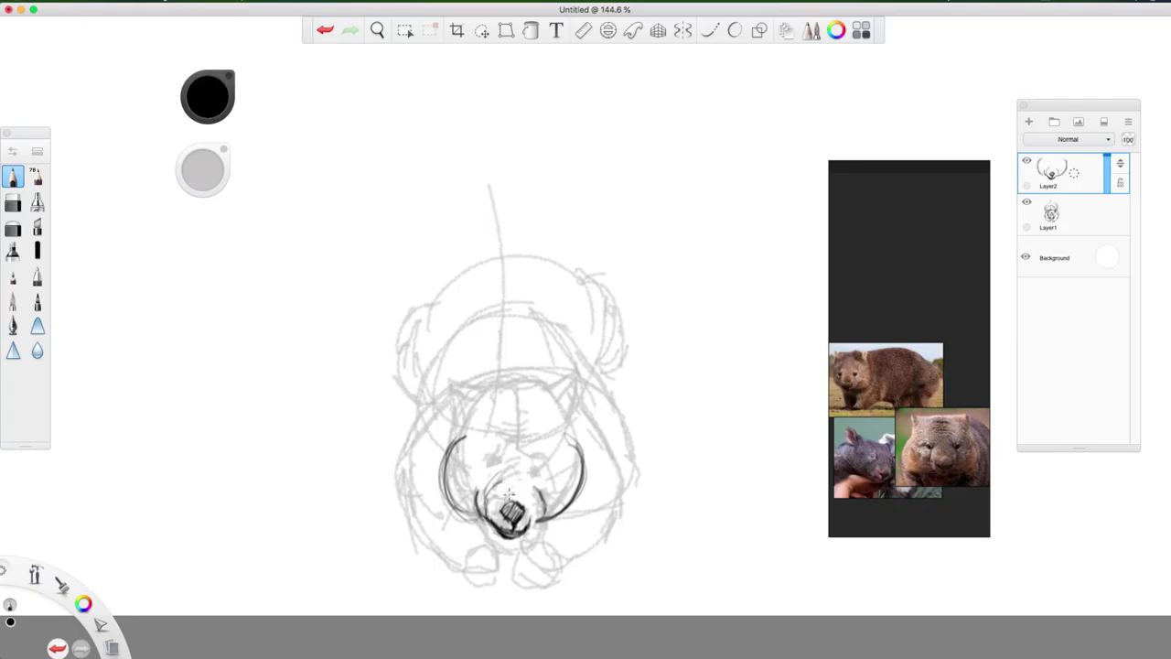
# - Add wrinkle lines on the snout bridge and brow, and draw the curved top of the head
pyautogui.moveTo(507, 481)
pyautogui.mouseDown()
pyautogui.moveTo(523, 476)
pyautogui.moveTo(514, 463)
pyautogui.moveTo(500, 470)
pyautogui.moveTo(531, 455)
pyautogui.mouseUp()
pyautogui.moveTo(502, 445)
pyautogui.mouseDown()
pyautogui.moveTo(527, 446)
pyautogui.moveTo(519, 425)
pyautogui.mouseUp()
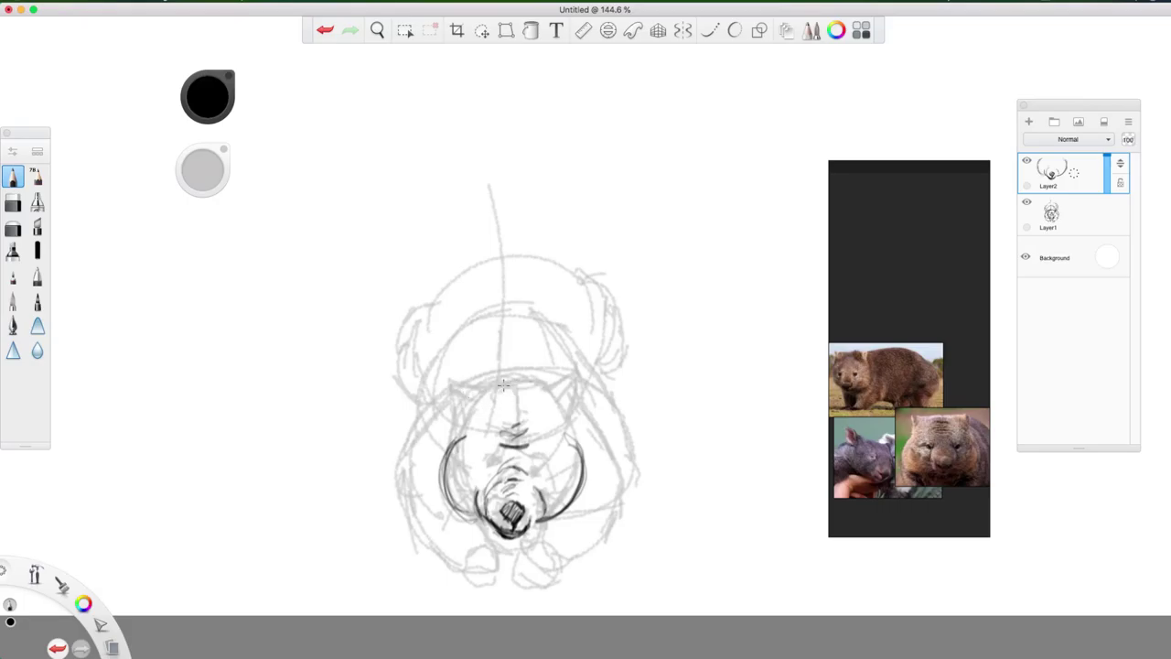
pyautogui.moveTo(485, 403)
pyautogui.mouseDown()
pyautogui.moveTo(531, 397)
pyautogui.moveTo(549, 408)
pyautogui.mouseUp()
# - Thicken the outlines of both cheeks and connect them beneath the mouth with a chin line
pyautogui.moveTo(452, 494); pyautogui.dragTo(485, 523)
pyautogui.moveTo(448, 454)
pyautogui.mouseDown()
pyautogui.moveTo(466, 516)
pyautogui.moveTo(465, 443)
pyautogui.mouseUp()
pyautogui.moveTo(580, 487); pyautogui.dragTo(544, 522)
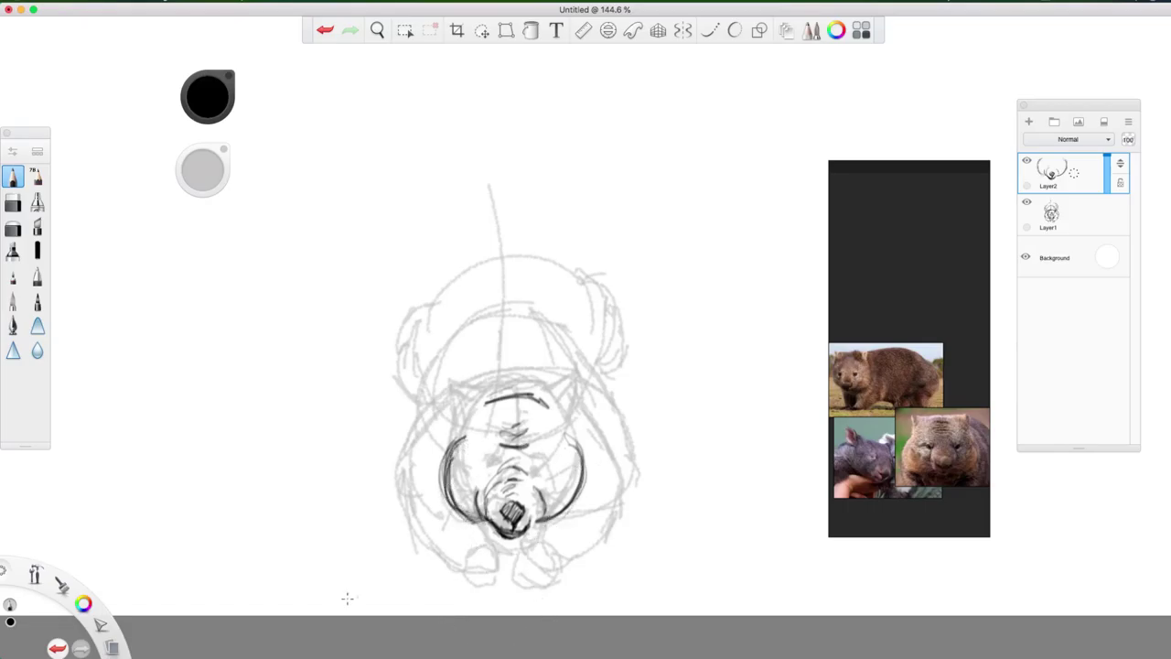
pyautogui.moveTo(479, 520)
pyautogui.mouseDown()
pyautogui.moveTo(504, 540)
pyautogui.moveTo(531, 537)
pyautogui.moveTo(479, 520)
pyautogui.moveTo(537, 532)
pyautogui.mouseUp()
# - Draw both ears at the upper corners of the head, joining them to the crown line
pyautogui.moveTo(481, 396)
pyautogui.mouseDown()
pyautogui.moveTo(446, 412)
pyautogui.moveTo(463, 437)
pyautogui.moveTo(487, 402)
pyautogui.moveTo(453, 405)
pyautogui.moveTo(447, 419)
pyautogui.mouseUp()
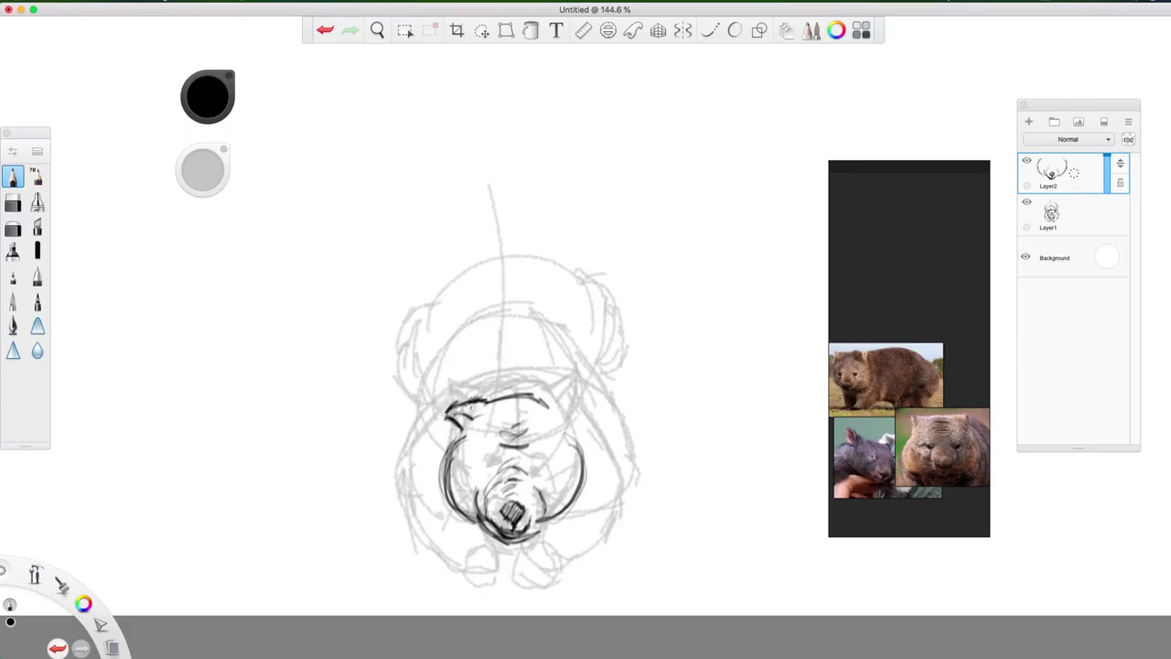
pyautogui.moveTo(492, 396)
pyautogui.mouseDown()
pyautogui.moveTo(503, 392)
pyautogui.moveTo(468, 415)
pyautogui.mouseUp()
pyautogui.moveTo(545, 401)
pyautogui.mouseDown()
pyautogui.moveTo(570, 416)
pyautogui.moveTo(555, 410)
pyautogui.moveTo(558, 430)
pyautogui.moveTo(574, 421)
pyautogui.moveTo(560, 410)
pyautogui.moveTo(577, 421)
pyautogui.mouseUp()
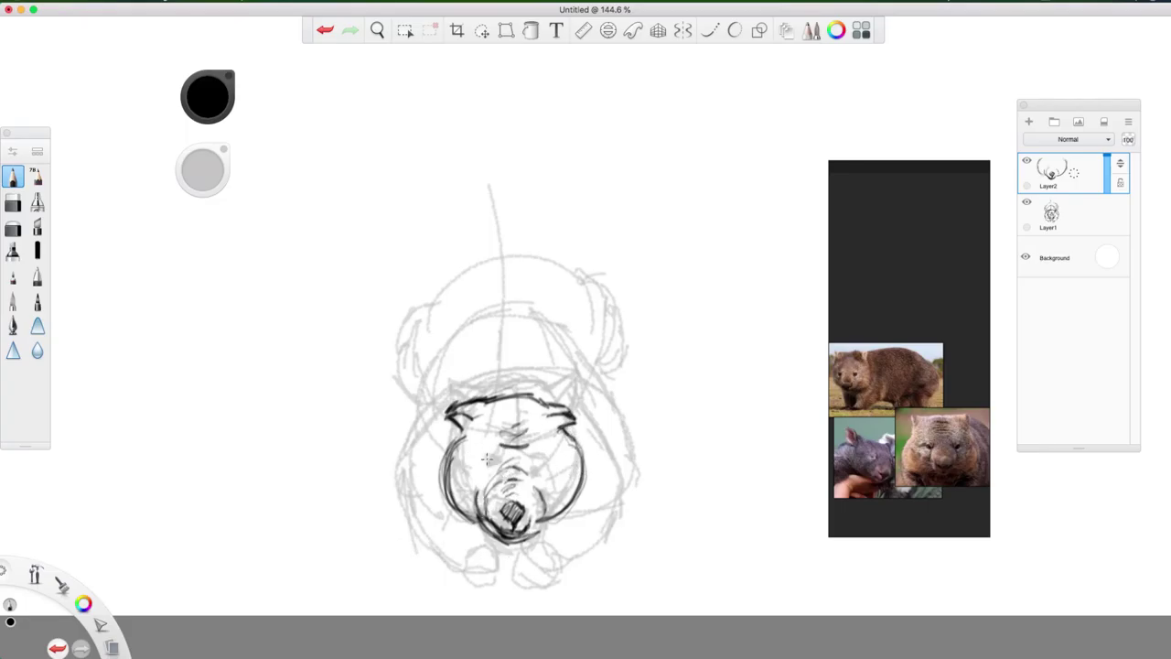
# - Draw the two small eyes on either side of the snout, refining them with the eraser
pyautogui.moveTo(487, 458)
pyautogui.mouseDown()
pyautogui.moveTo(472, 458)
pyautogui.moveTo(483, 465)
pyautogui.mouseUp()
pyautogui.press('e')
pyautogui.press('e')
pyautogui.moveTo(540, 462); pyautogui.dragTo(542, 455)
pyautogui.press('e')
pyautogui.press('e')
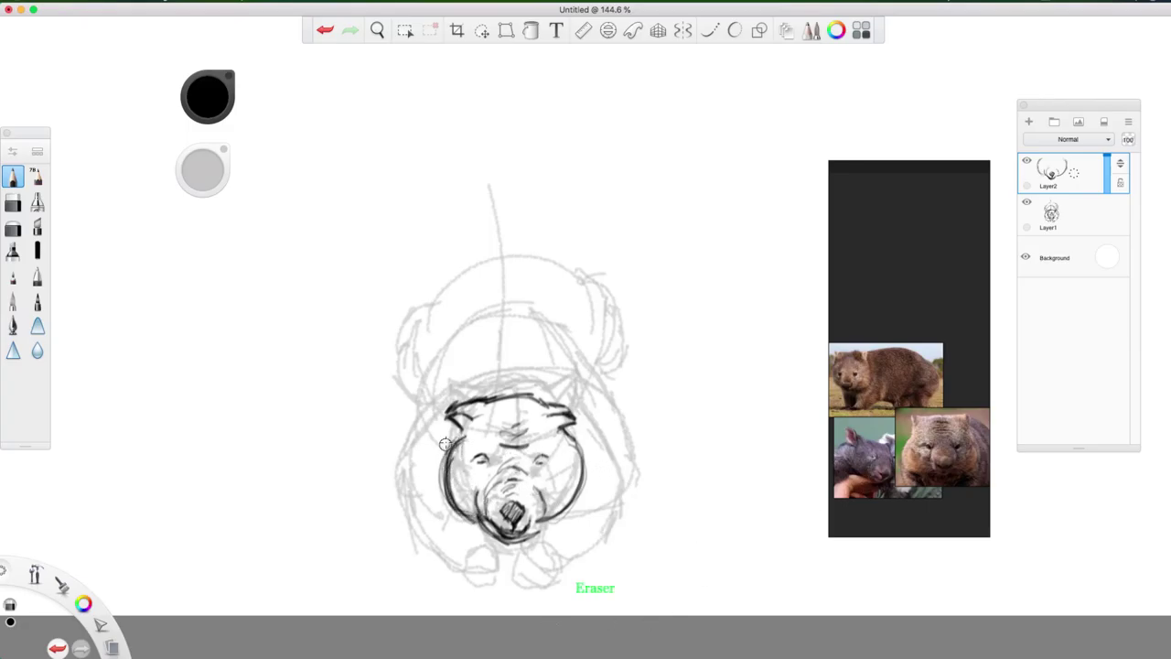
# - Draw the outlines of both front legs on either side of the head, adding dark paws beneath the chin
pyautogui.moveTo(445, 445)
pyautogui.mouseDown()
pyautogui.moveTo(454, 505)
pyautogui.moveTo(474, 529)
pyautogui.moveTo(462, 517)
pyautogui.mouseUp()
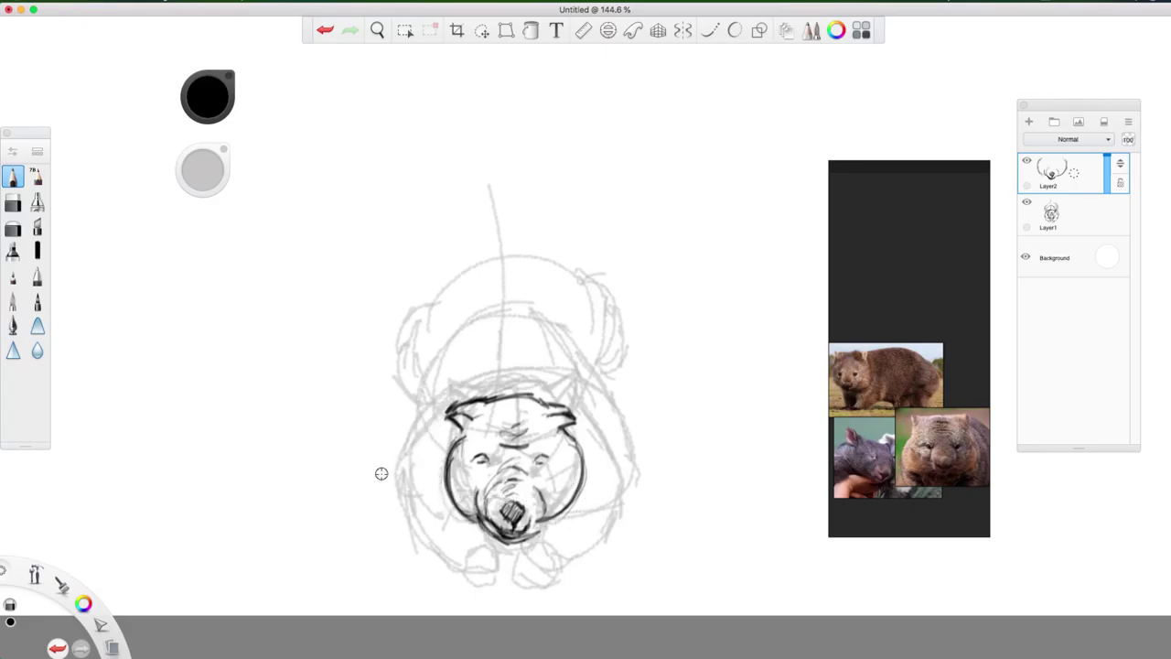
pyautogui.press('b')
pyautogui.moveTo(417, 460)
pyautogui.mouseDown()
pyautogui.moveTo(440, 422)
pyautogui.moveTo(416, 473)
pyautogui.moveTo(421, 451)
pyautogui.moveTo(429, 548)
pyautogui.moveTo(416, 534)
pyautogui.moveTo(461, 570)
pyautogui.moveTo(450, 553)
pyautogui.moveTo(484, 569)
pyautogui.moveTo(457, 570)
pyautogui.moveTo(481, 555)
pyautogui.moveTo(463, 579)
pyautogui.moveTo(476, 579)
pyautogui.moveTo(483, 549)
pyautogui.moveTo(487, 567)
pyautogui.moveTo(467, 584)
pyautogui.moveTo(471, 545)
pyautogui.moveTo(466, 565)
pyautogui.moveTo(485, 548)
pyautogui.moveTo(480, 525)
pyautogui.moveTo(485, 543)
pyautogui.moveTo(434, 522)
pyautogui.moveTo(458, 512)
pyautogui.moveTo(430, 520)
pyautogui.moveTo(474, 512)
pyautogui.mouseUp()
pyautogui.press('e')
pyautogui.press('b')
pyautogui.moveTo(518, 560)
pyautogui.mouseDown()
pyautogui.moveTo(514, 551)
pyautogui.moveTo(518, 578)
pyautogui.moveTo(531, 576)
pyautogui.mouseUp()
pyautogui.moveTo(554, 525)
pyautogui.mouseDown()
pyautogui.moveTo(540, 531)
pyautogui.moveTo(578, 529)
pyautogui.mouseUp()
pyautogui.moveTo(542, 573); pyautogui.dragTo(584, 547)
pyautogui.moveTo(574, 436)
pyautogui.mouseDown()
pyautogui.moveTo(602, 498)
pyautogui.moveTo(579, 554)
pyautogui.mouseUp()
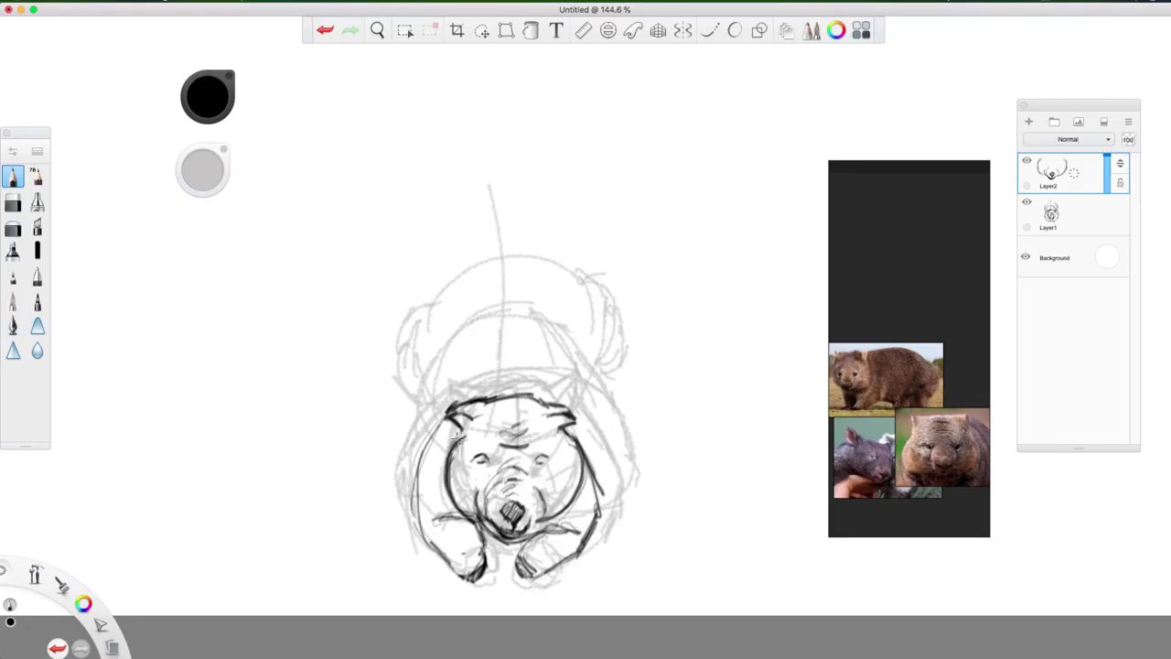
# - Rework the shoulder line below the ear and draw the rounded back outline arching behind the head
pyautogui.moveTo(451, 438)
pyautogui.mouseDown()
pyautogui.moveTo(416, 485)
pyautogui.moveTo(421, 544)
pyautogui.mouseUp()
pyautogui.press('e')
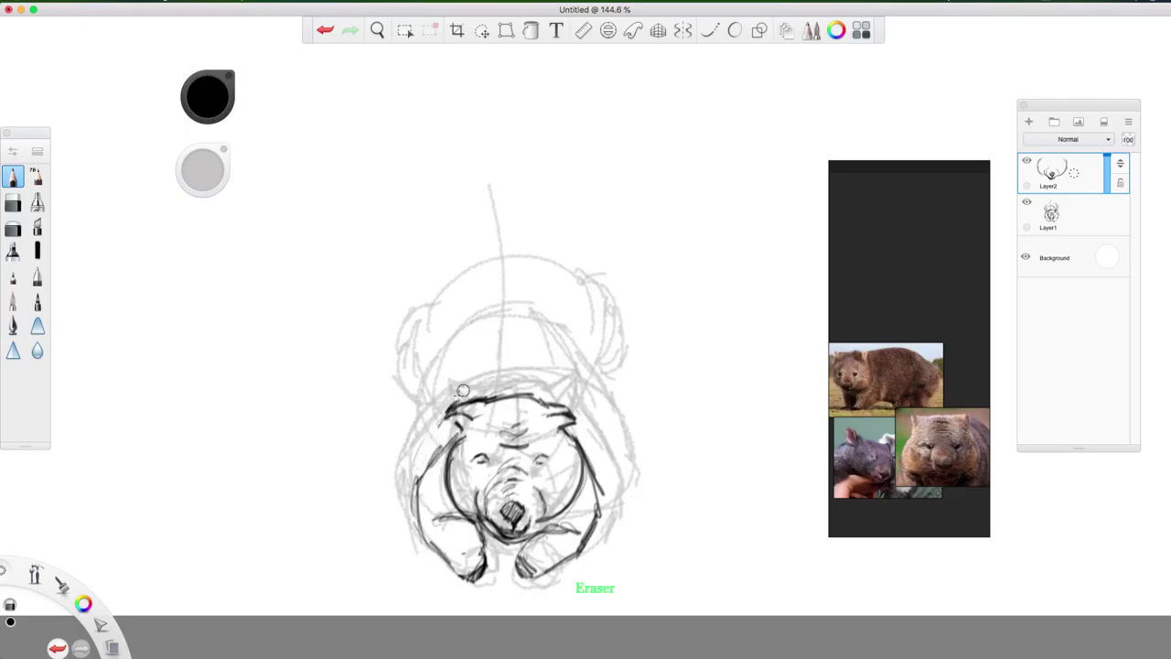
pyautogui.press('b')
pyautogui.moveTo(430, 459)
pyautogui.mouseDown()
pyautogui.moveTo(443, 410)
pyautogui.moveTo(486, 368)
pyautogui.moveTo(578, 377)
pyautogui.moveTo(604, 447)
pyautogui.moveTo(589, 477)
pyautogui.moveTo(586, 393)
pyautogui.moveTo(491, 364)
pyautogui.moveTo(443, 418)
pyautogui.mouseUp()
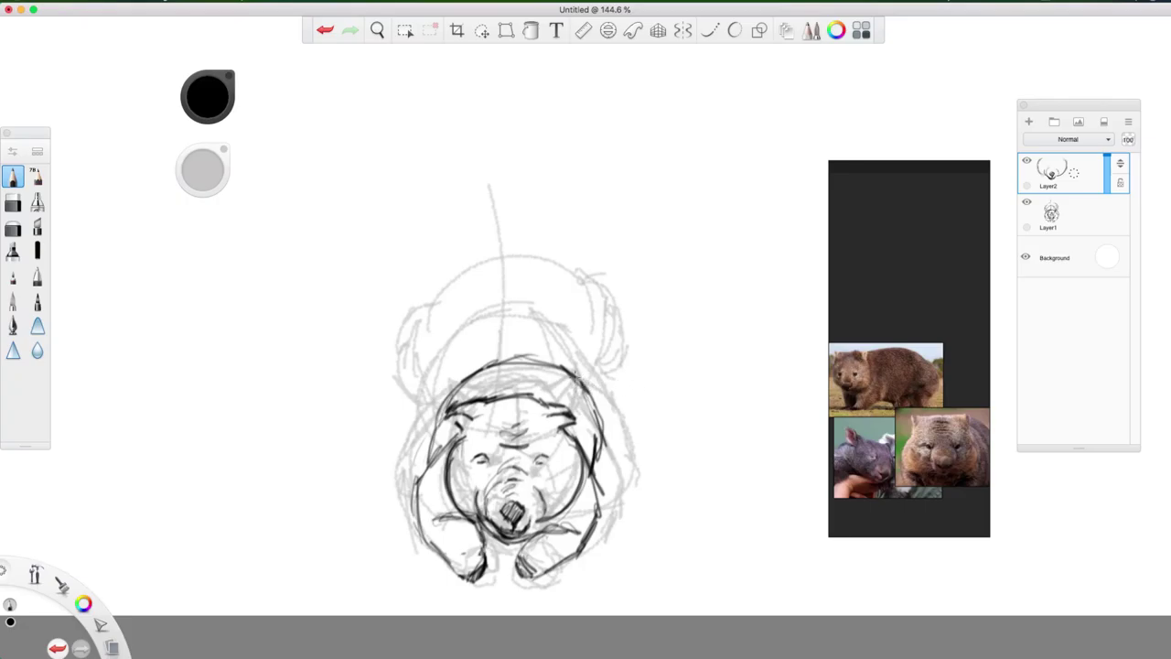
# - Draw the two hind feet projecting on either side of the back and thicken the back's arched outline
pyautogui.moveTo(582, 377); pyautogui.dragTo(607, 397)
pyautogui.moveTo(593, 452)
pyautogui.mouseDown()
pyautogui.moveTo(620, 415)
pyautogui.moveTo(590, 366)
pyautogui.mouseUp()
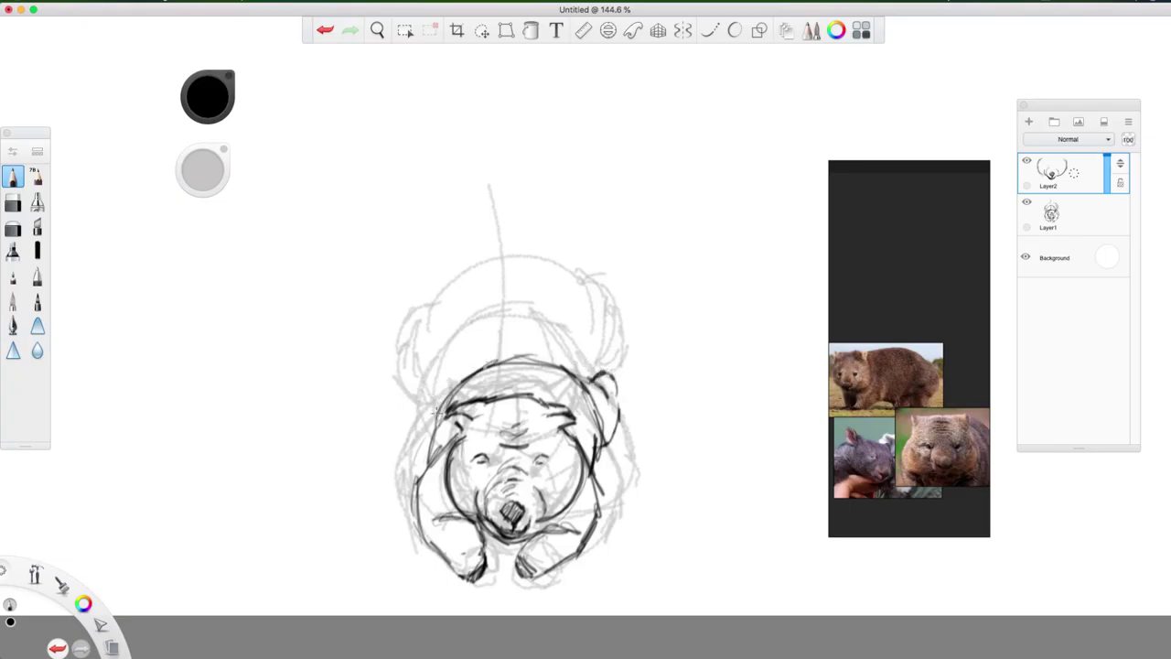
pyautogui.moveTo(436, 417)
pyautogui.mouseDown()
pyautogui.moveTo(432, 390)
pyautogui.moveTo(465, 361)
pyautogui.moveTo(470, 370)
pyautogui.moveTo(432, 359)
pyautogui.moveTo(450, 347)
pyautogui.moveTo(467, 365)
pyautogui.mouseUp()
pyautogui.moveTo(603, 374)
pyautogui.mouseDown()
pyautogui.moveTo(607, 365)
pyautogui.moveTo(620, 391)
pyautogui.moveTo(611, 370)
pyautogui.moveTo(628, 383)
pyautogui.mouseUp()
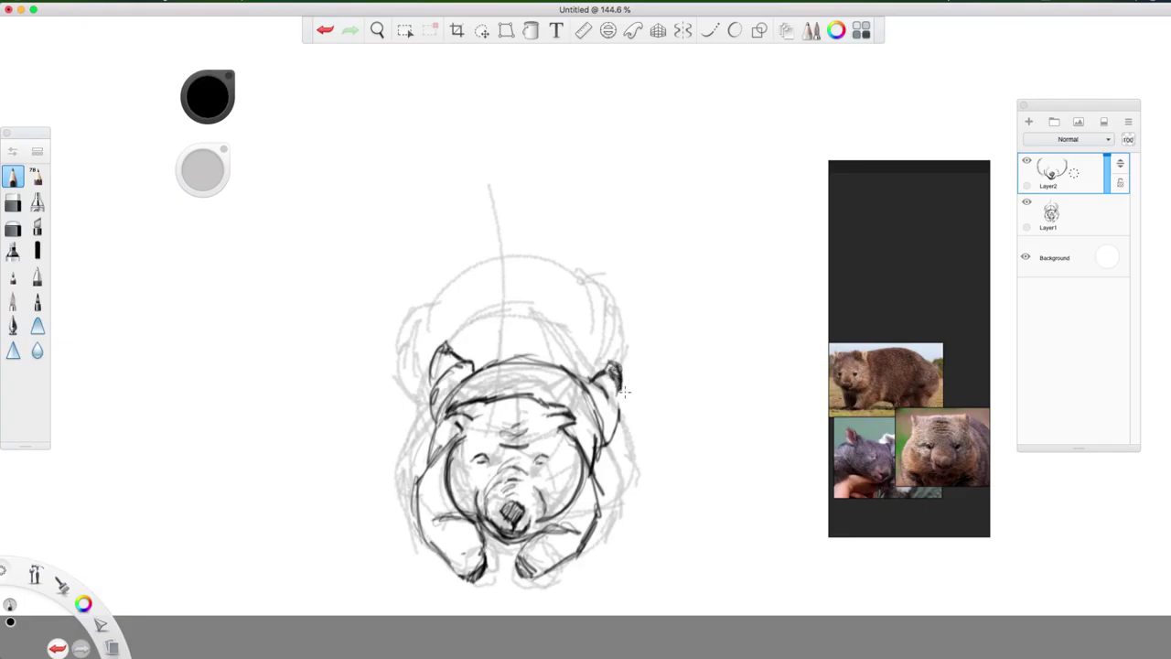
pyautogui.moveTo(488, 372)
pyautogui.mouseDown()
pyautogui.moveTo(557, 370)
pyautogui.moveTo(514, 362)
pyautogui.moveTo(609, 379)
pyautogui.mouseUp()
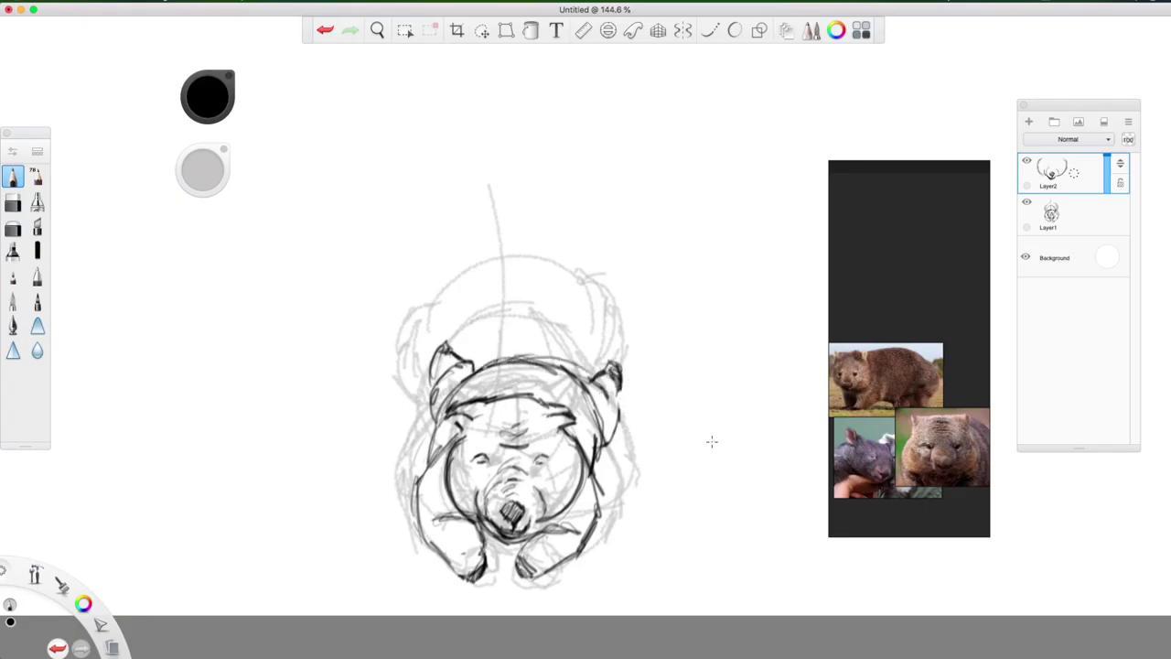
# - Darken the ears and front paws, and hatch shading over the cheek, eyes and chest between the front legs
pyautogui.press('e')
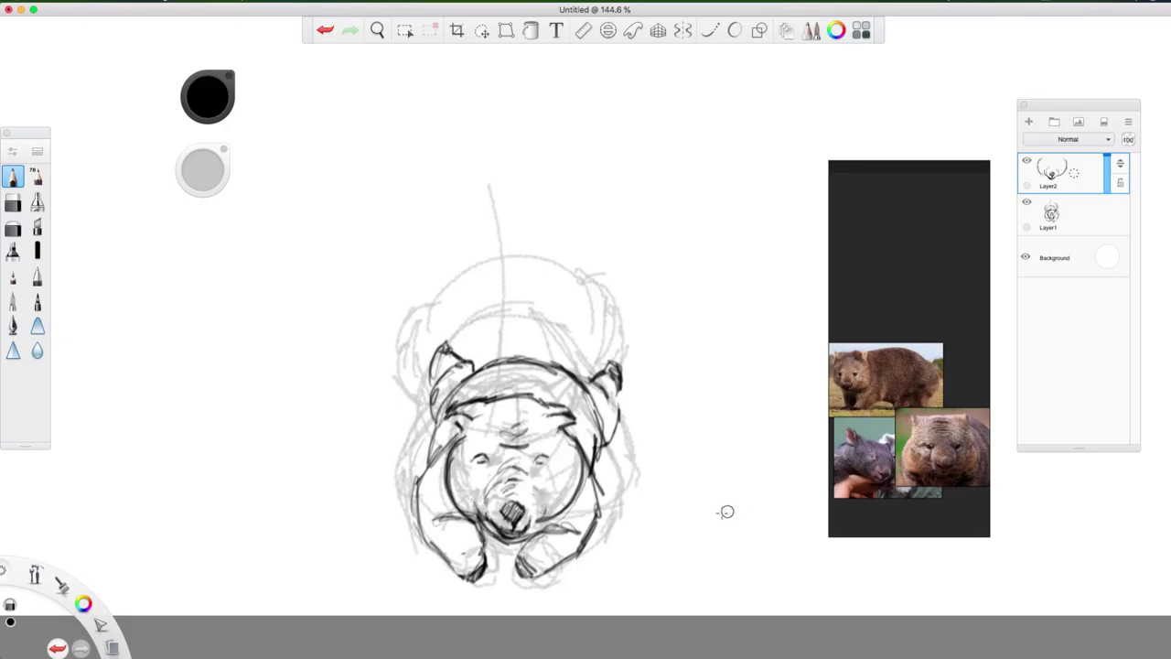
pyautogui.press('e')
pyautogui.moveTo(524, 569)
pyautogui.mouseDown()
pyautogui.moveTo(515, 577)
pyautogui.moveTo(546, 580)
pyautogui.moveTo(514, 566)
pyautogui.moveTo(523, 551)
pyautogui.mouseUp()
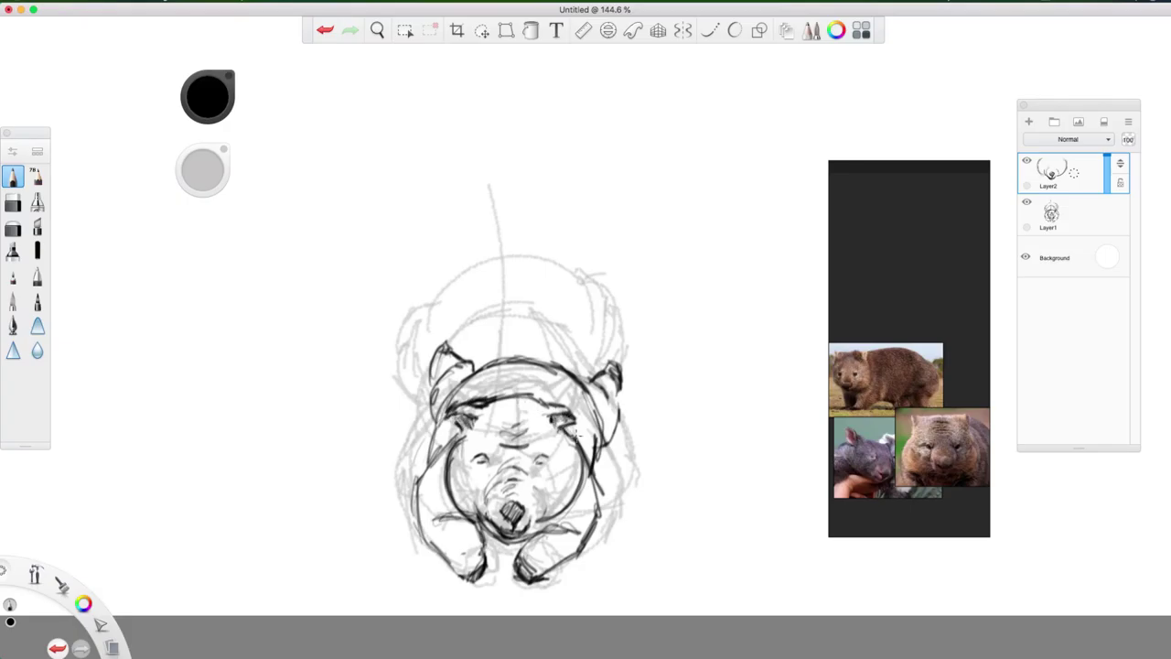
pyautogui.moveTo(482, 510)
pyautogui.mouseDown()
pyautogui.moveTo(498, 529)
pyautogui.moveTo(485, 500)
pyautogui.moveTo(495, 490)
pyautogui.moveTo(470, 518)
pyautogui.moveTo(456, 455)
pyautogui.mouseUp()
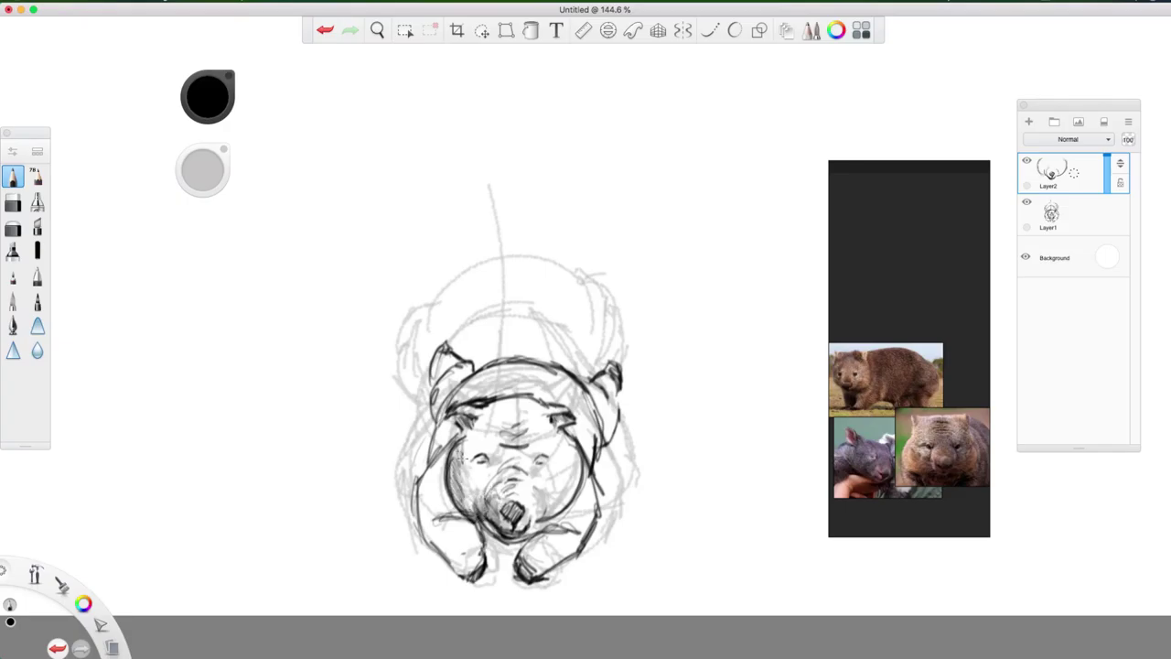
pyautogui.moveTo(483, 465); pyautogui.dragTo(472, 459)
pyautogui.moveTo(561, 519)
pyautogui.mouseDown()
pyautogui.moveTo(542, 524)
pyautogui.moveTo(575, 506)
pyautogui.moveTo(563, 529)
pyautogui.moveTo(501, 567)
pyautogui.moveTo(485, 535)
pyautogui.moveTo(527, 560)
pyautogui.mouseUp()
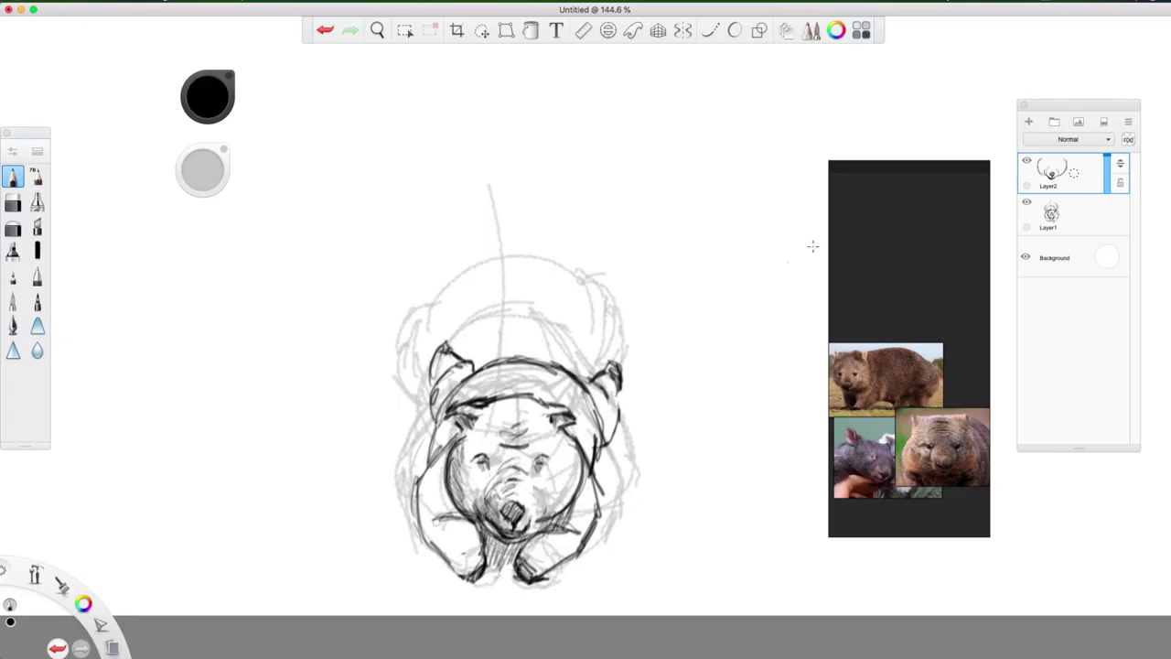
# - Hatch shading along the sides of the body behind the head and onto both hind legs
pyautogui.moveTo(430, 449)
pyautogui.mouseDown()
pyautogui.moveTo(443, 426)
pyautogui.moveTo(452, 436)
pyautogui.moveTo(436, 392)
pyautogui.moveTo(449, 379)
pyautogui.moveTo(430, 365)
pyautogui.mouseUp()
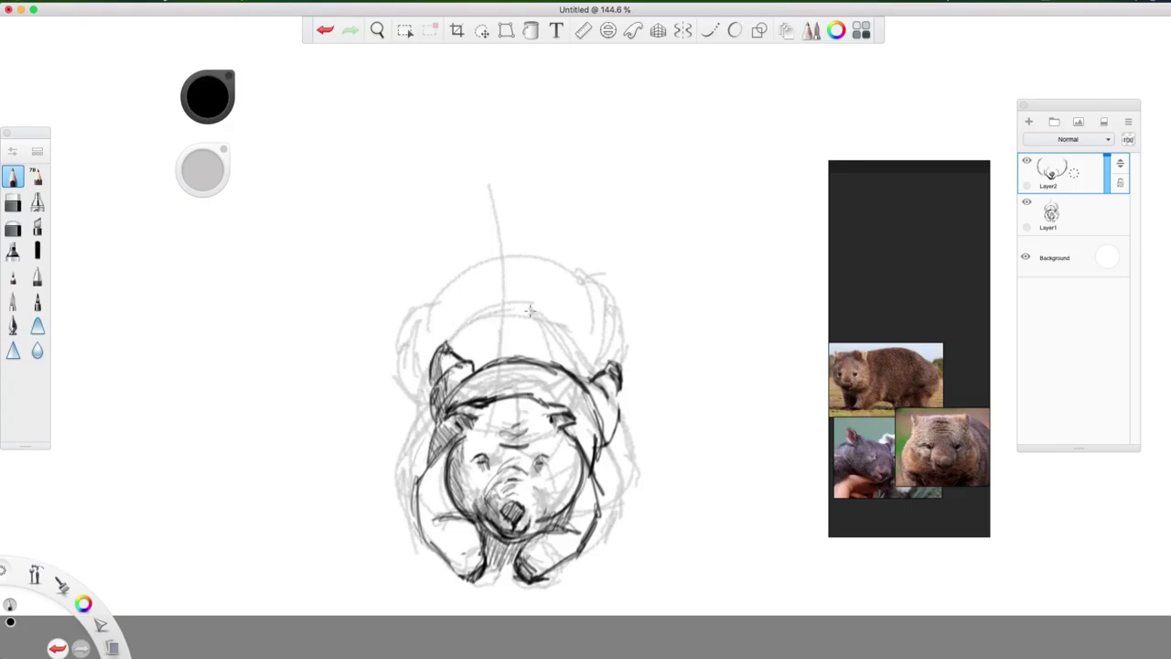
pyautogui.moveTo(593, 394); pyautogui.dragTo(586, 388)
pyautogui.moveTo(606, 444)
pyautogui.mouseDown()
pyautogui.moveTo(611, 423)
pyautogui.moveTo(602, 445)
pyautogui.moveTo(587, 429)
pyautogui.mouseUp()
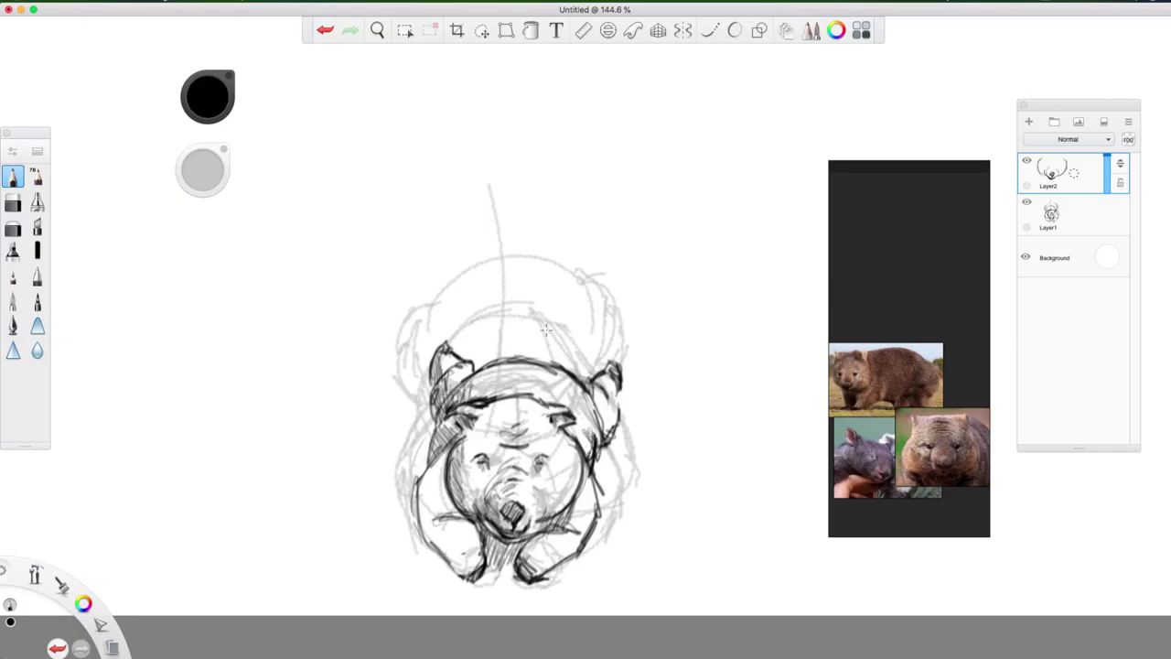
# - Hatch the cheeks and ear bases, redoing the strokes under one ear, and shade one whole front leg
pyautogui.moveTo(474, 435); pyautogui.dragTo(467, 511)
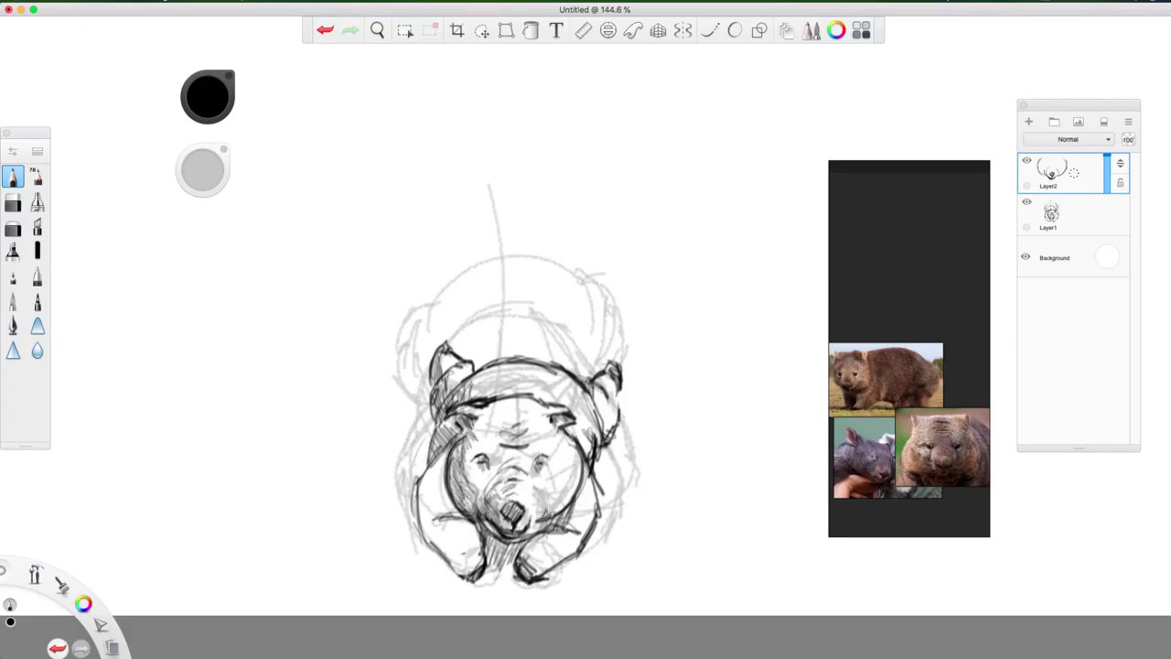
pyautogui.moveTo(540, 508)
pyautogui.mouseDown()
pyautogui.moveTo(570, 509)
pyautogui.moveTo(545, 509)
pyautogui.mouseUp()
pyautogui.moveTo(569, 452)
pyautogui.mouseDown()
pyautogui.moveTo(549, 444)
pyautogui.moveTo(566, 440)
pyautogui.mouseUp()
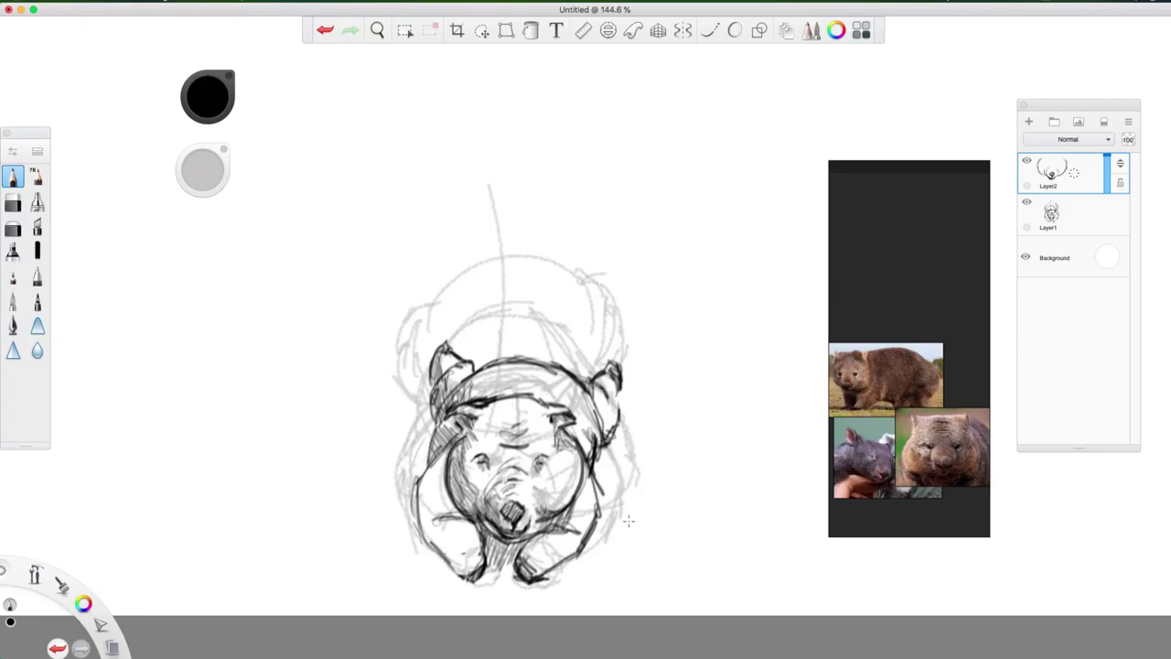
pyautogui.press('super+z')
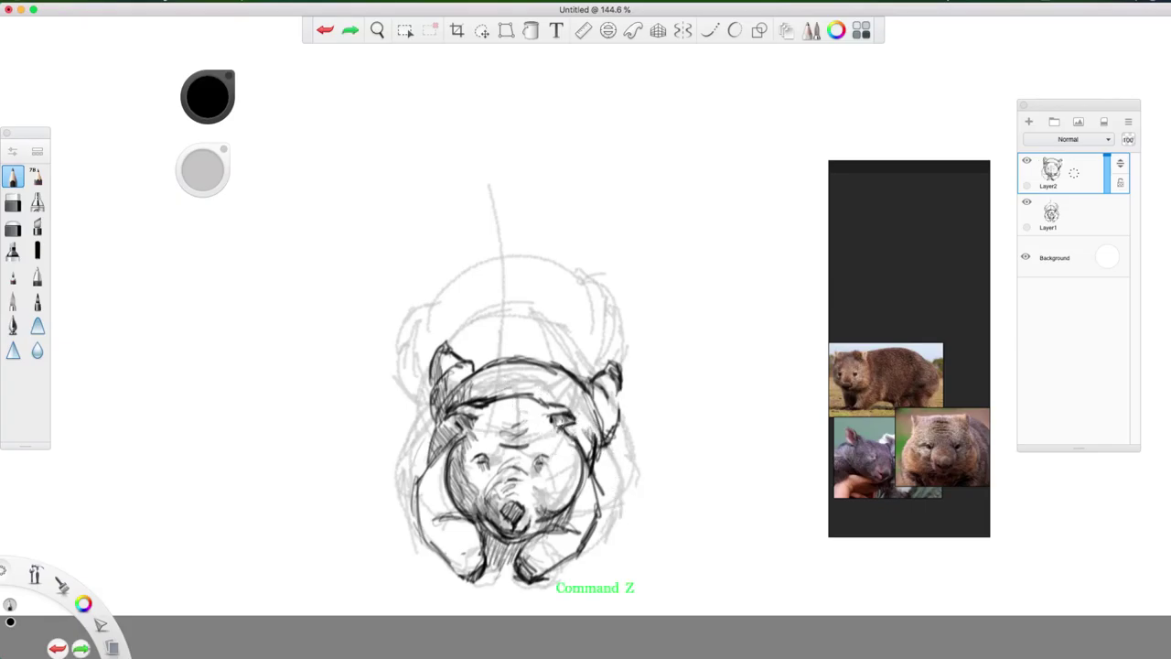
pyautogui.moveTo(556, 437); pyautogui.dragTo(547, 419)
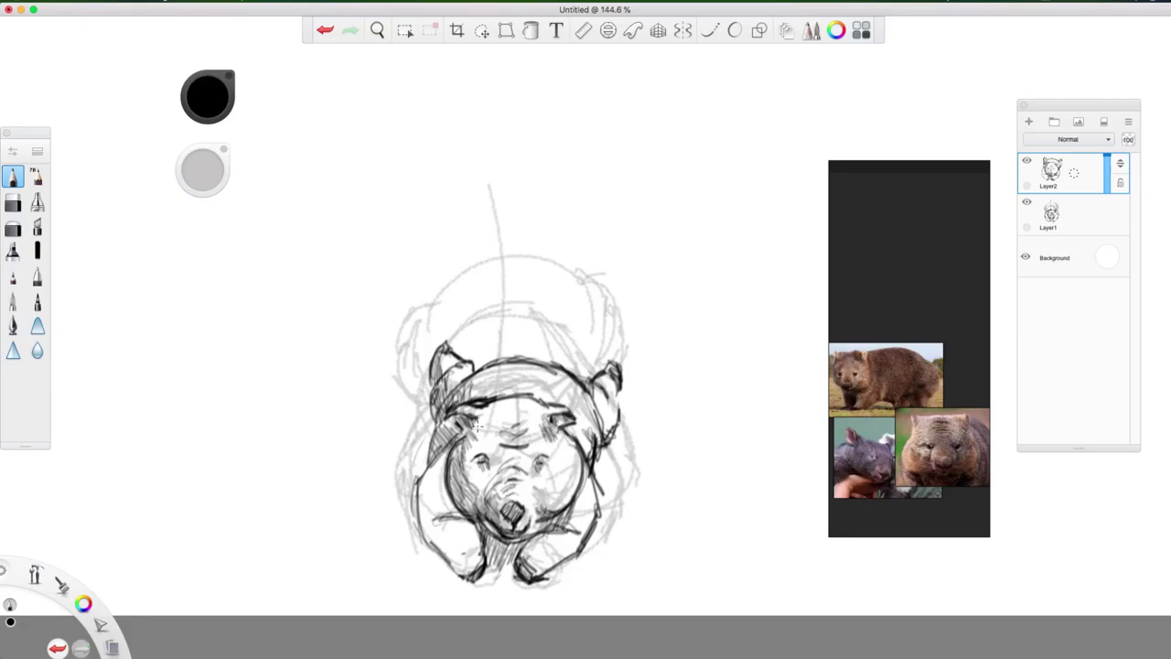
pyautogui.moveTo(476, 423); pyautogui.dragTo(468, 434)
pyautogui.moveTo(438, 462)
pyautogui.mouseDown()
pyautogui.moveTo(438, 506)
pyautogui.moveTo(426, 495)
pyautogui.moveTo(417, 512)
pyautogui.moveTo(426, 468)
pyautogui.moveTo(449, 515)
pyautogui.moveTo(474, 526)
pyautogui.moveTo(475, 553)
pyautogui.moveTo(447, 544)
pyautogui.moveTo(462, 513)
pyautogui.moveTo(462, 540)
pyautogui.moveTo(439, 540)
pyautogui.moveTo(443, 560)
pyautogui.mouseUp()
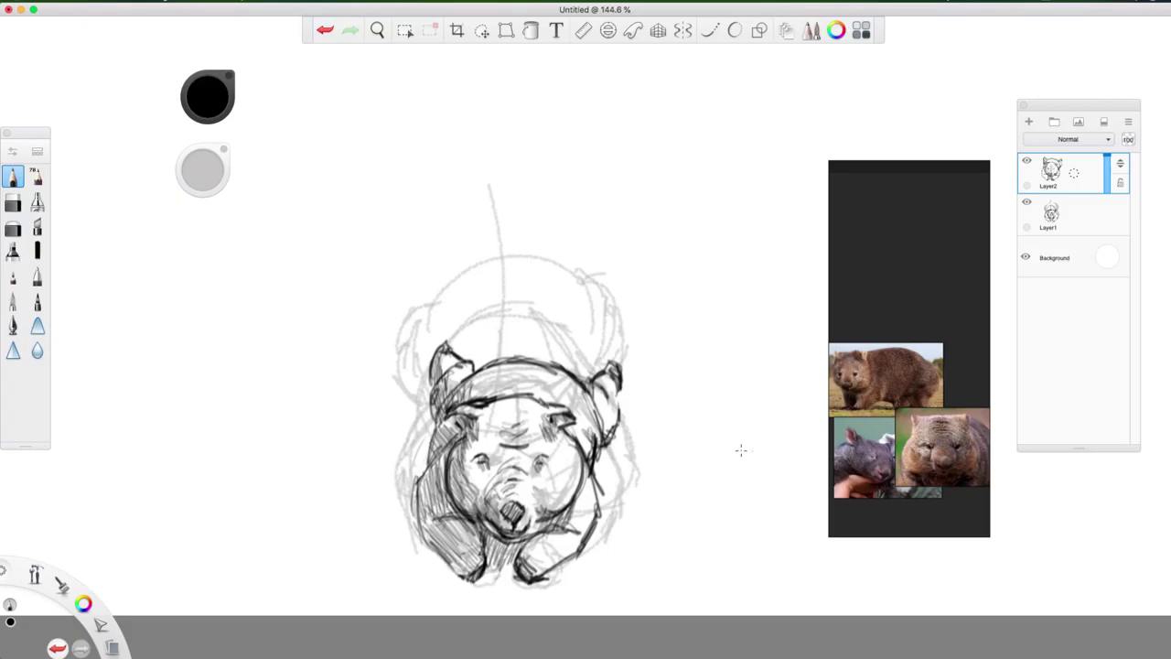
# - Hide the rough construction sketch on Layer1 and erase stray pencil lines around the legs and back outline
pyautogui.click(1105, 280)
pyautogui.click(1028, 203)
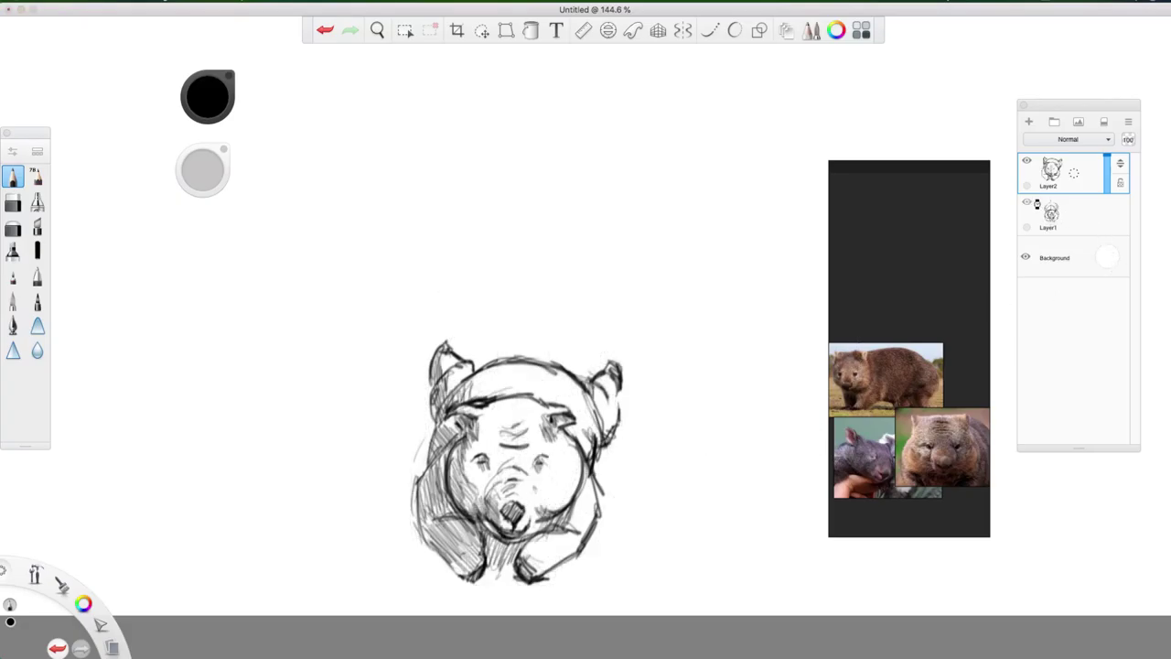
pyautogui.press('e')
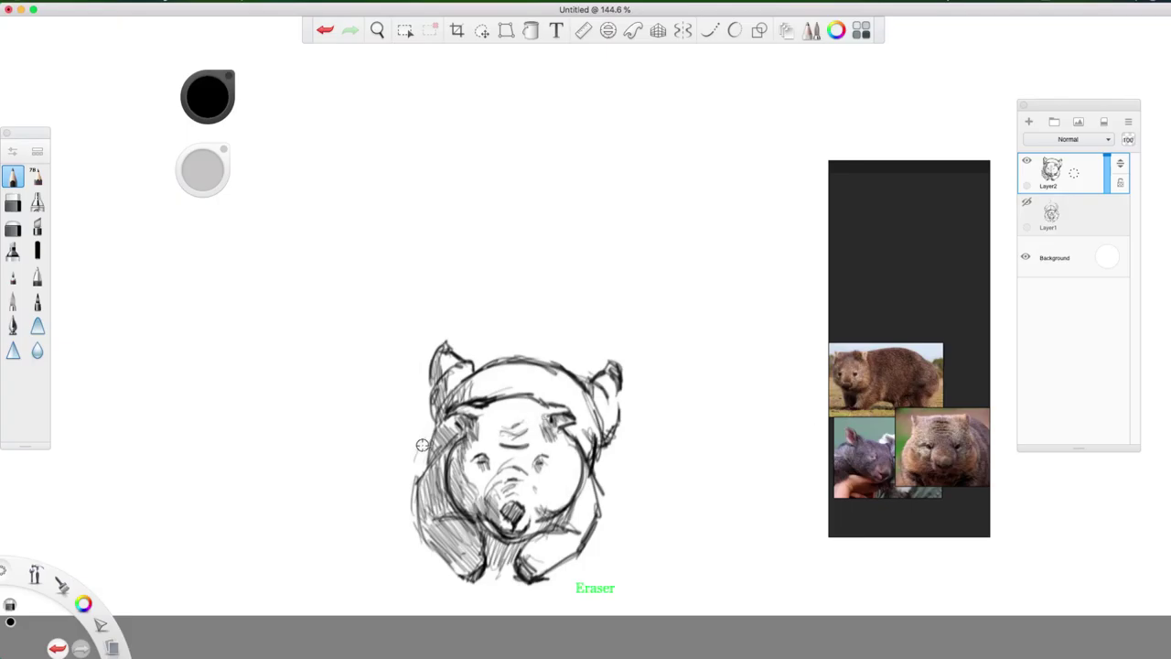
pyautogui.moveTo(412, 482); pyautogui.dragTo(417, 531)
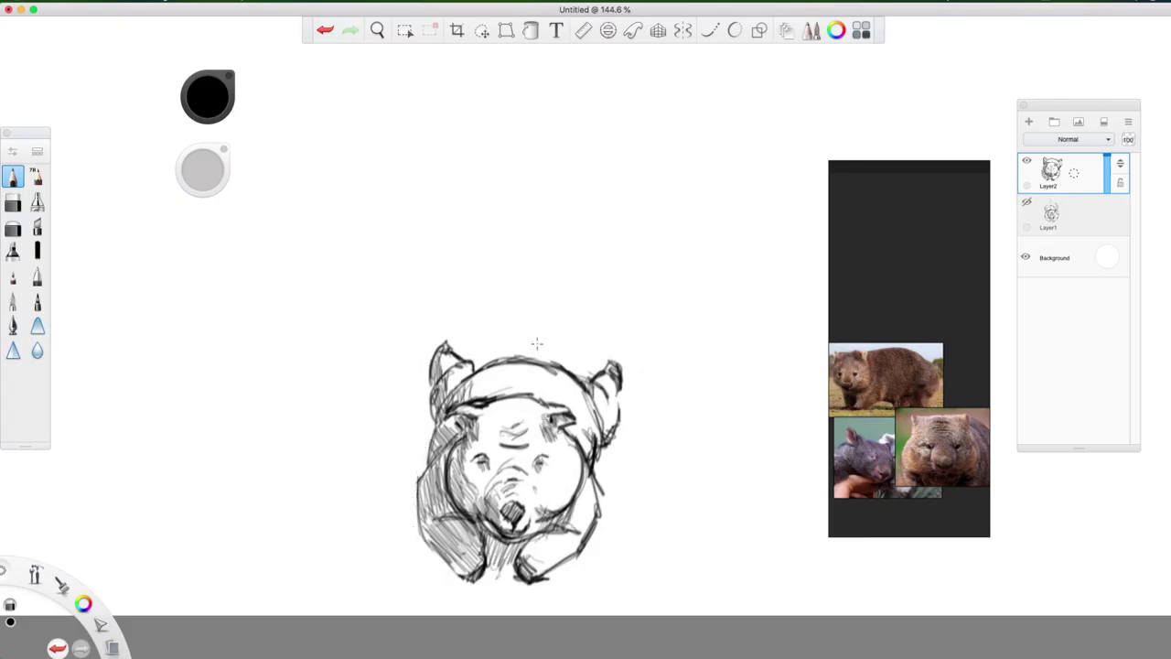
pyautogui.moveTo(527, 355); pyautogui.dragTo(485, 364)
pyautogui.moveTo(551, 360); pyautogui.dragTo(589, 378)
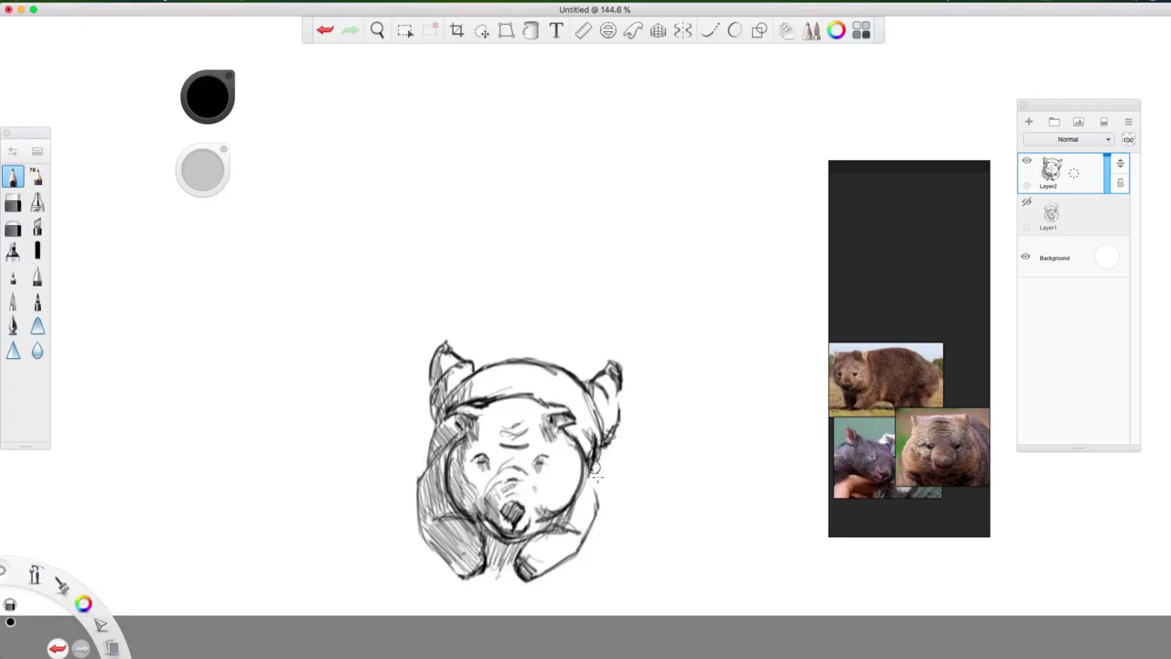
pyautogui.moveTo(600, 491)
pyautogui.mouseDown()
pyautogui.moveTo(578, 438)
pyautogui.moveTo(599, 497)
pyautogui.moveTo(589, 467)
pyautogui.mouseUp()
# - Add hatching to the front legs and the body beside the ears, and try a small tip on top of the back
pyautogui.moveTo(575, 534)
pyautogui.mouseDown()
pyautogui.moveTo(528, 543)
pyautogui.moveTo(512, 579)
pyautogui.moveTo(522, 543)
pyautogui.moveTo(533, 559)
pyautogui.moveTo(555, 534)
pyautogui.mouseUp()
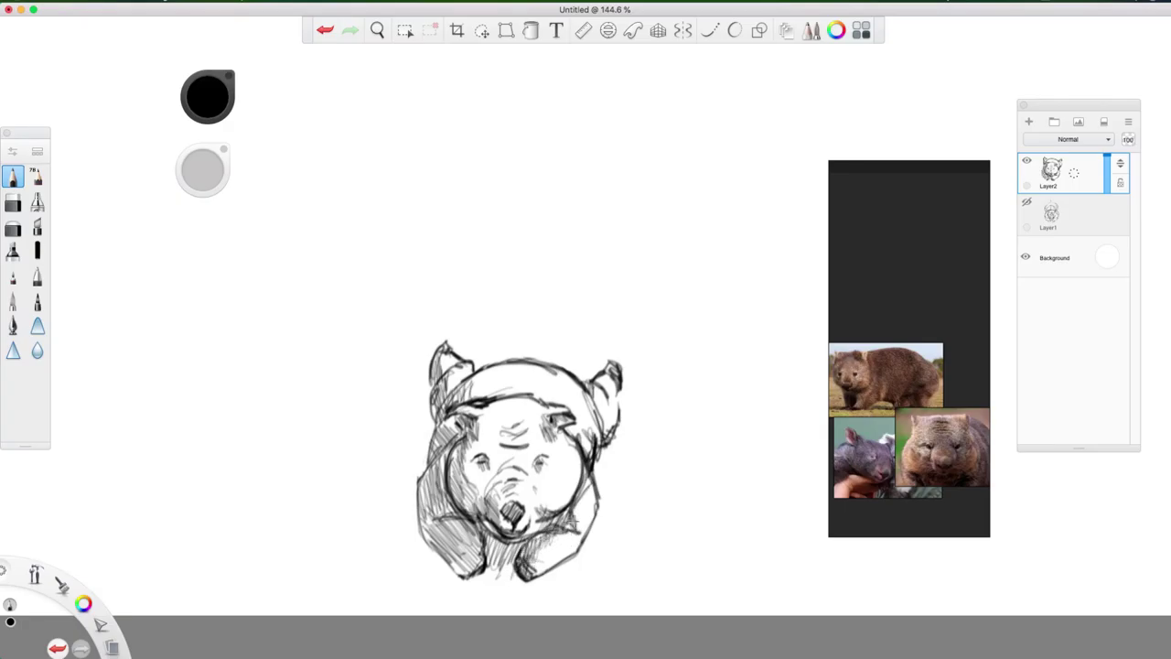
pyautogui.moveTo(482, 546)
pyautogui.mouseDown()
pyautogui.moveTo(468, 531)
pyautogui.moveTo(461, 540)
pyautogui.moveTo(432, 449)
pyautogui.mouseUp()
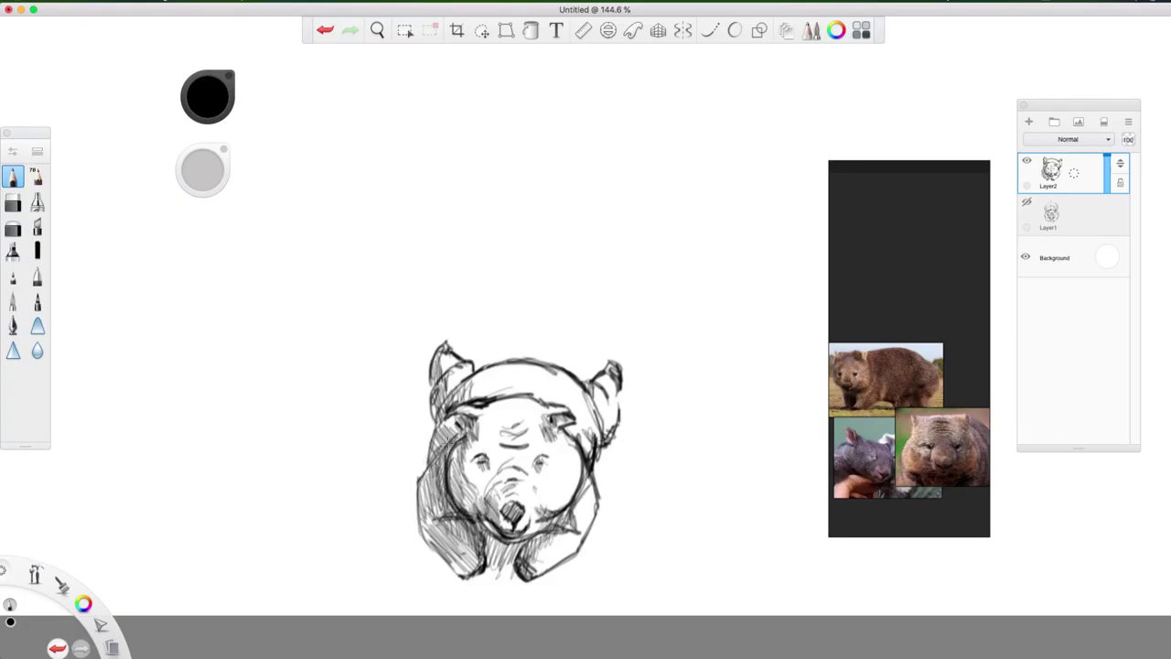
pyautogui.moveTo(575, 405); pyautogui.dragTo(604, 440)
pyautogui.moveTo(471, 408); pyautogui.dragTo(457, 395)
pyautogui.moveTo(526, 351); pyautogui.dragTo(520, 355)
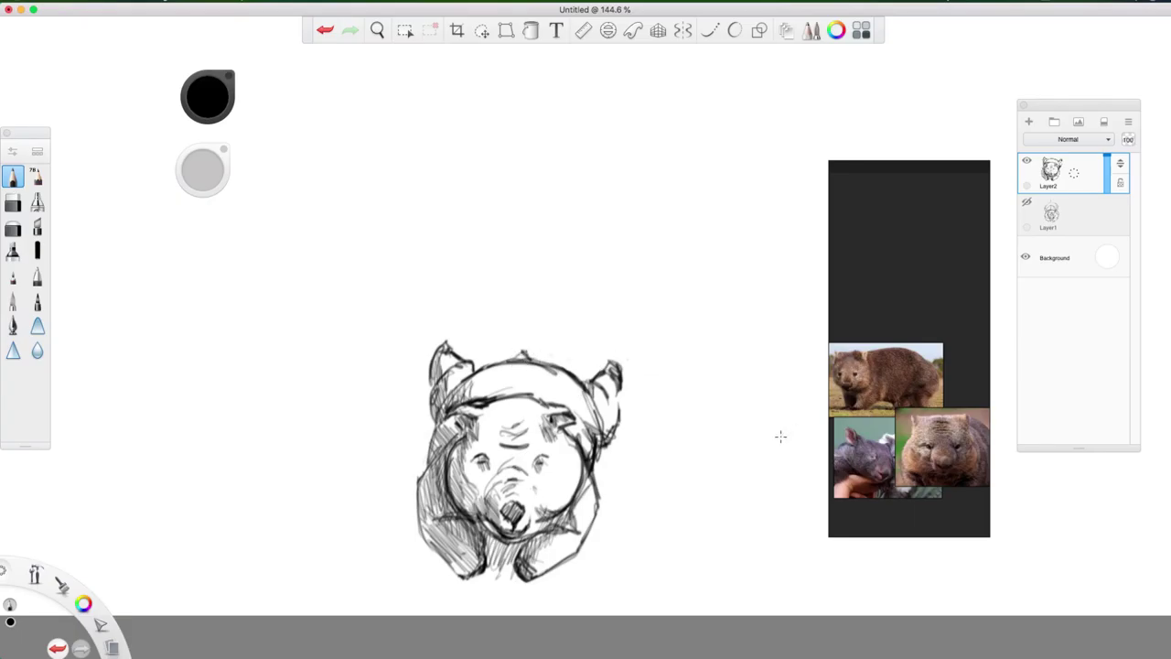
pyautogui.press('super+z')
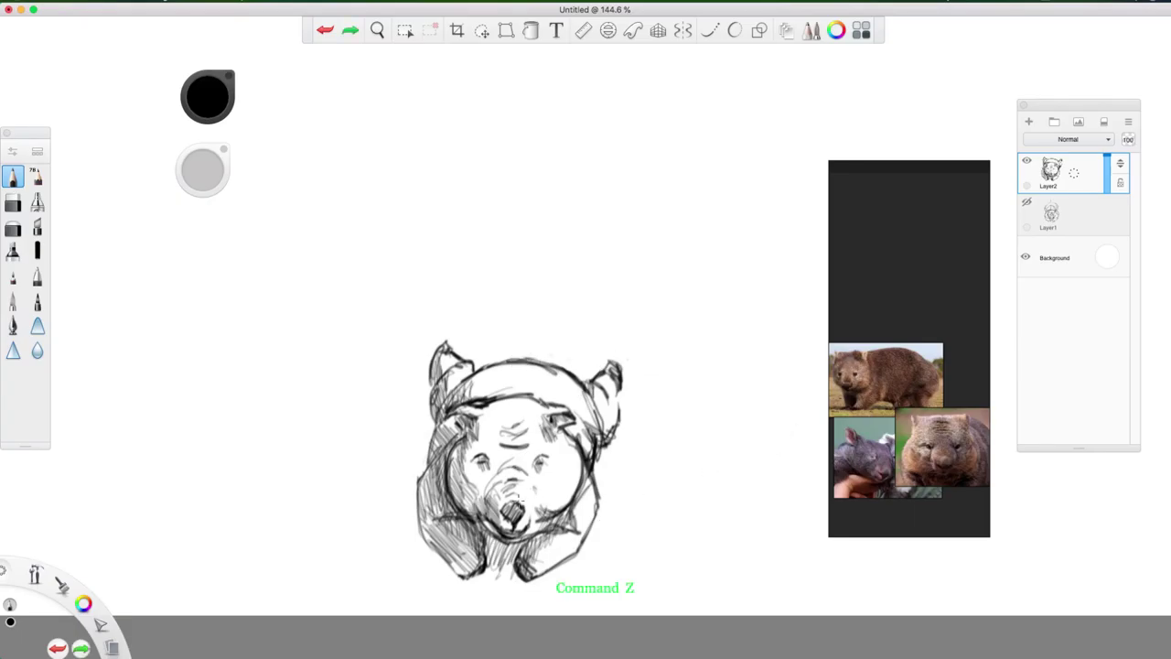
# - Add a new layer between Layer1 and the pencil line art on Layer2
pyautogui.click(1052, 333)
pyautogui.click(1085, 218)
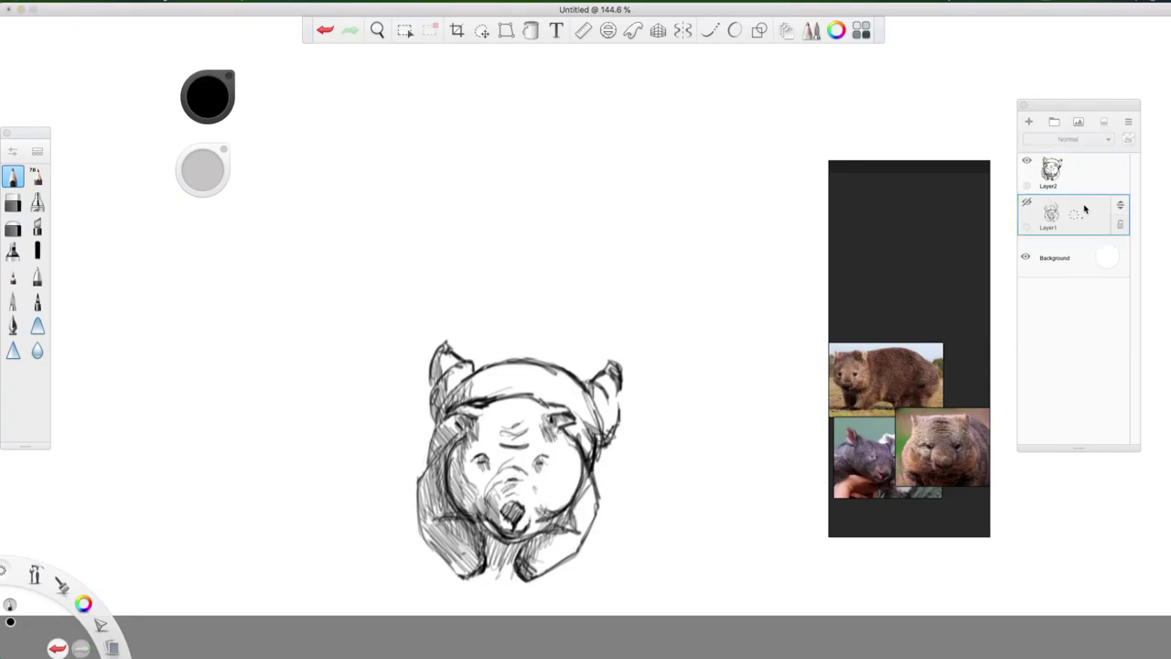
pyautogui.click(1028, 121)
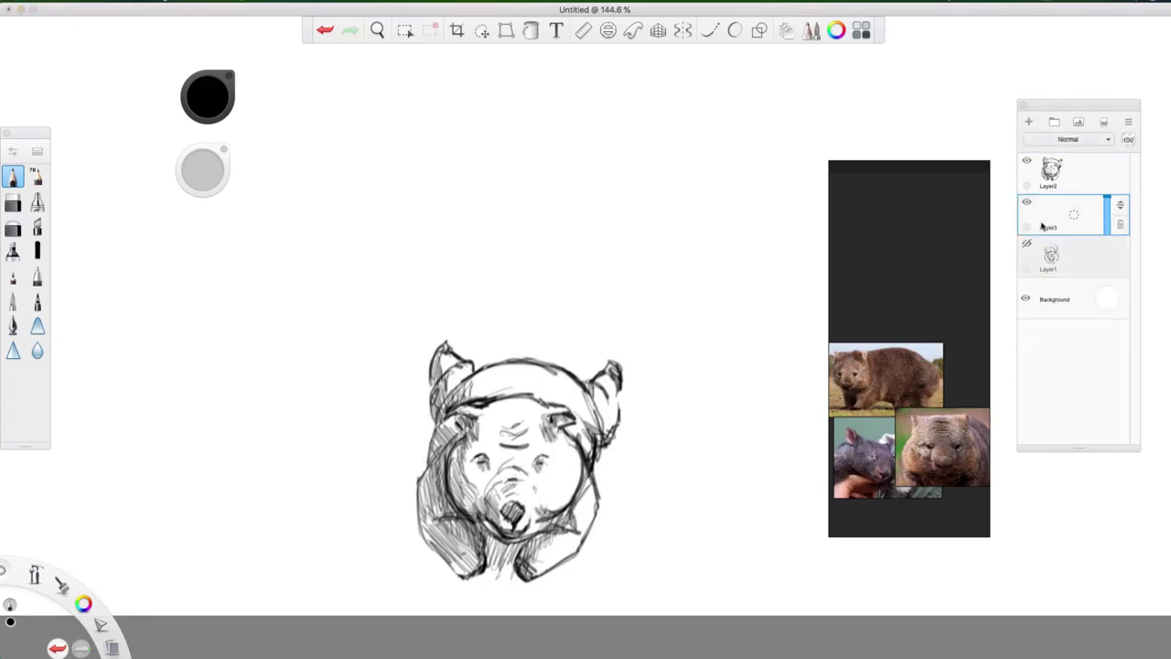
# - Paint the wombat's head, body and legs with a flat orange-brown base colour using a broad, soft brush
pyautogui.click(13, 253)
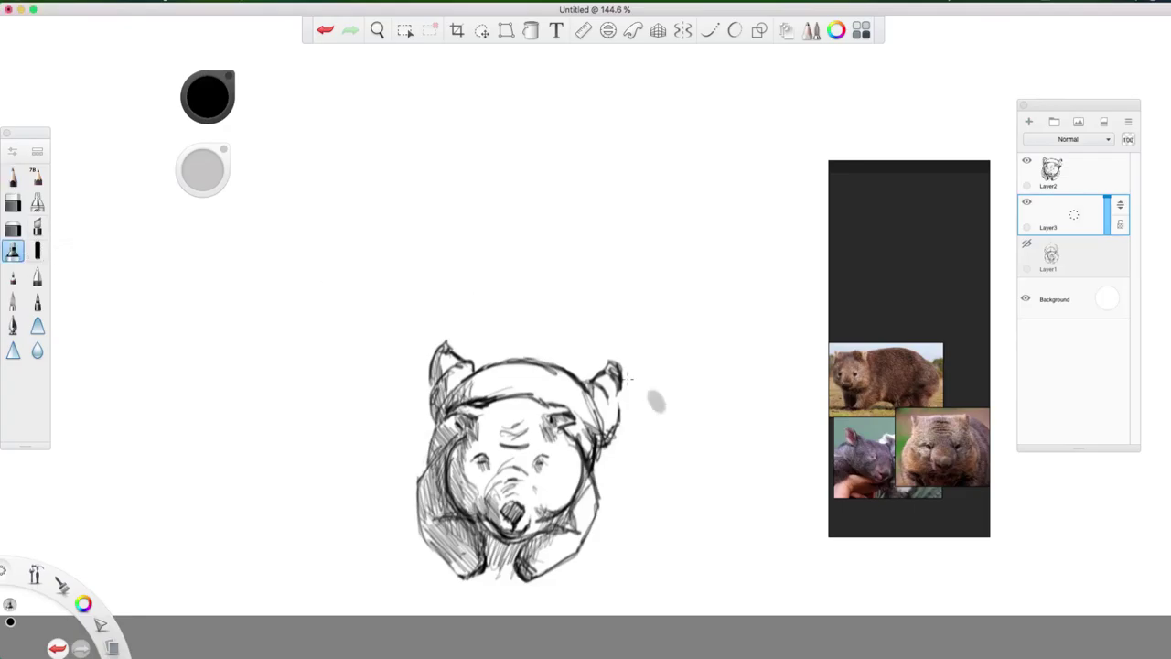
pyautogui.click(213, 106)
pyautogui.click(234, 84)
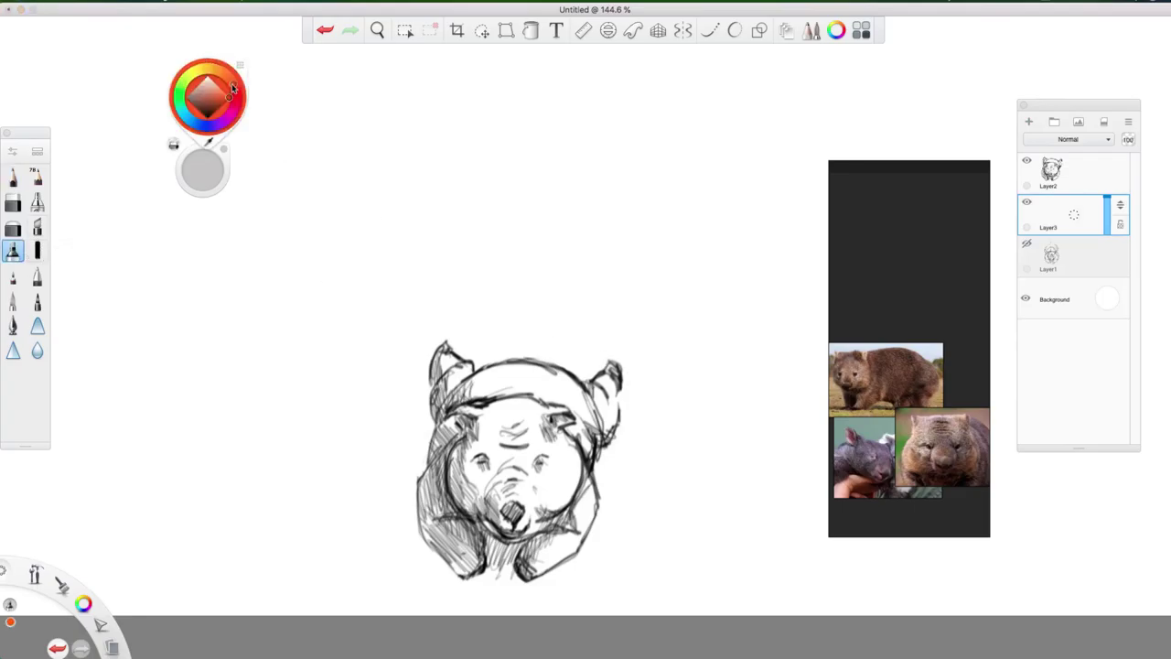
pyautogui.moveTo(219, 105)
pyautogui.mouseDown()
pyautogui.moveTo(218, 88)
pyautogui.moveTo(213, 97)
pyautogui.mouseUp()
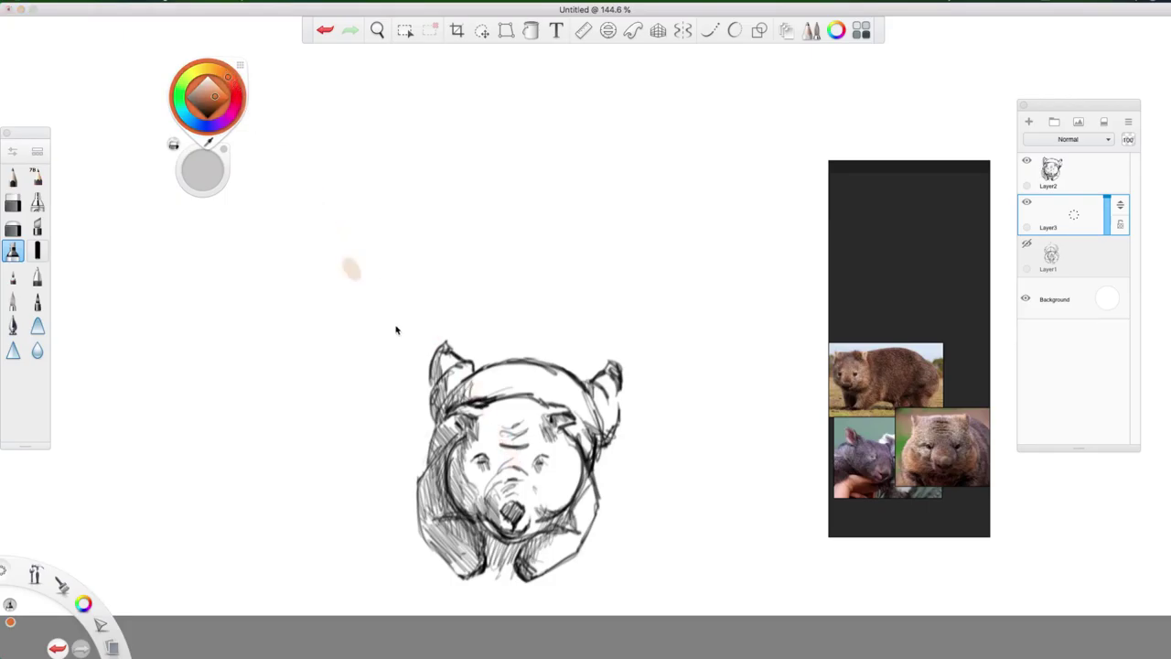
pyautogui.moveTo(478, 502)
pyautogui.mouseDown()
pyautogui.moveTo(453, 476)
pyautogui.moveTo(476, 520)
pyautogui.moveTo(520, 531)
pyautogui.mouseUp()
pyautogui.moveTo(471, 472)
pyautogui.mouseDown()
pyautogui.moveTo(485, 453)
pyautogui.moveTo(513, 495)
pyautogui.moveTo(526, 453)
pyautogui.moveTo(485, 412)
pyautogui.moveTo(455, 421)
pyautogui.moveTo(446, 499)
pyautogui.moveTo(438, 430)
pyautogui.moveTo(423, 517)
pyautogui.moveTo(421, 469)
pyautogui.moveTo(439, 563)
pyautogui.moveTo(462, 572)
pyautogui.moveTo(476, 504)
pyautogui.moveTo(455, 515)
pyautogui.moveTo(461, 545)
pyautogui.mouseUp()
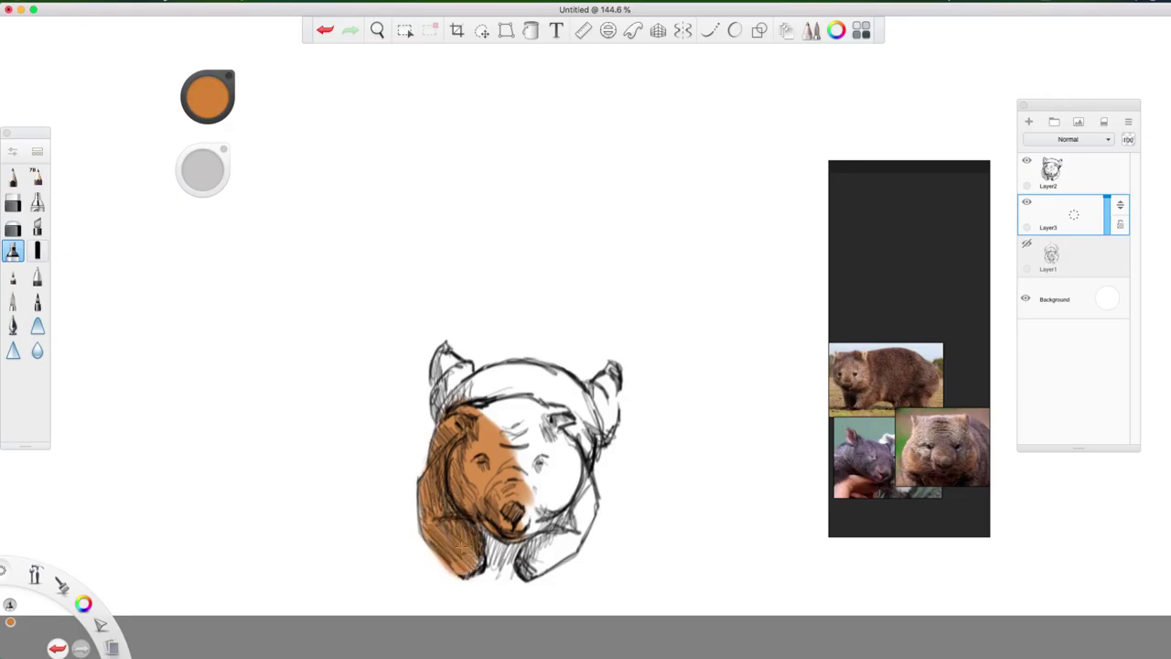
pyautogui.moveTo(455, 399)
pyautogui.mouseDown()
pyautogui.moveTo(444, 358)
pyautogui.moveTo(475, 382)
pyautogui.moveTo(479, 444)
pyautogui.moveTo(519, 401)
pyautogui.moveTo(489, 384)
pyautogui.moveTo(540, 376)
pyautogui.moveTo(480, 391)
pyautogui.moveTo(583, 402)
pyautogui.moveTo(543, 384)
pyautogui.moveTo(581, 408)
pyautogui.moveTo(586, 432)
pyautogui.moveTo(574, 479)
pyautogui.moveTo(530, 515)
pyautogui.moveTo(535, 490)
pyautogui.moveTo(524, 491)
pyautogui.moveTo(485, 413)
pyautogui.mouseUp()
pyautogui.moveTo(599, 413)
pyautogui.mouseDown()
pyautogui.moveTo(609, 375)
pyautogui.moveTo(613, 439)
pyautogui.moveTo(586, 389)
pyautogui.moveTo(582, 512)
pyautogui.moveTo(587, 504)
pyautogui.moveTo(558, 538)
pyautogui.moveTo(527, 547)
pyautogui.moveTo(559, 567)
pyautogui.mouseUp()
# - Erase colour that spills past the outline and touch up the orange-brown base around the hind foot
pyautogui.press('e')
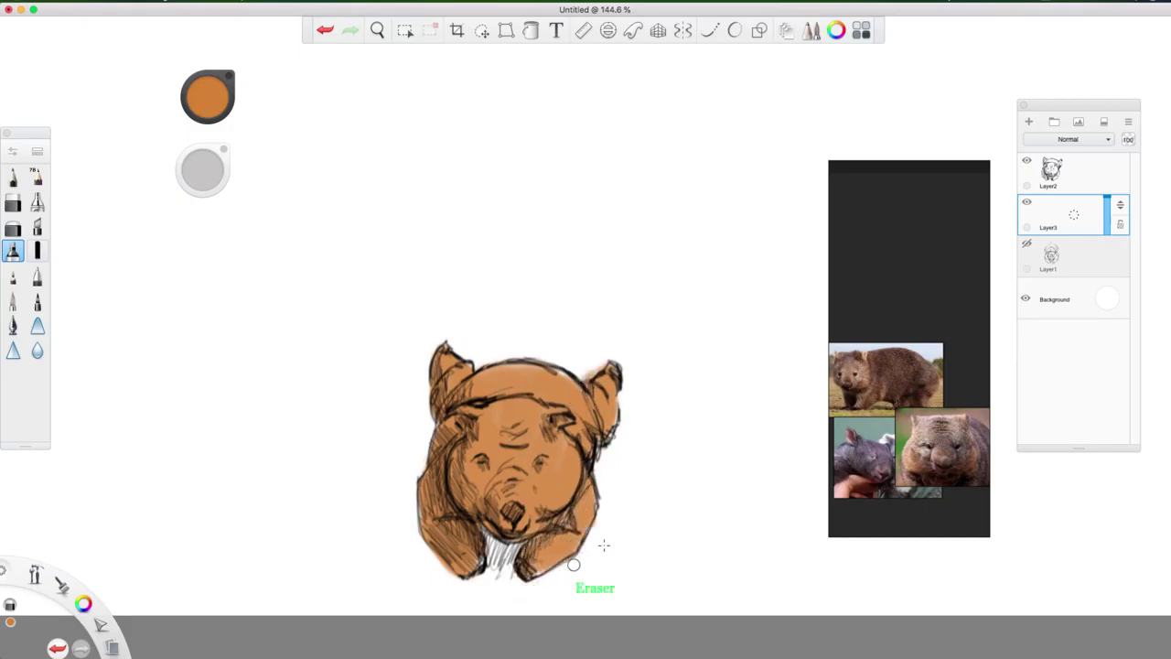
pyautogui.press('e')
pyautogui.moveTo(619, 430)
pyautogui.mouseDown()
pyautogui.moveTo(615, 401)
pyautogui.moveTo(610, 436)
pyautogui.mouseUp()
pyautogui.press('e')
pyautogui.moveTo(586, 366); pyautogui.dragTo(601, 364)
pyautogui.press('e')
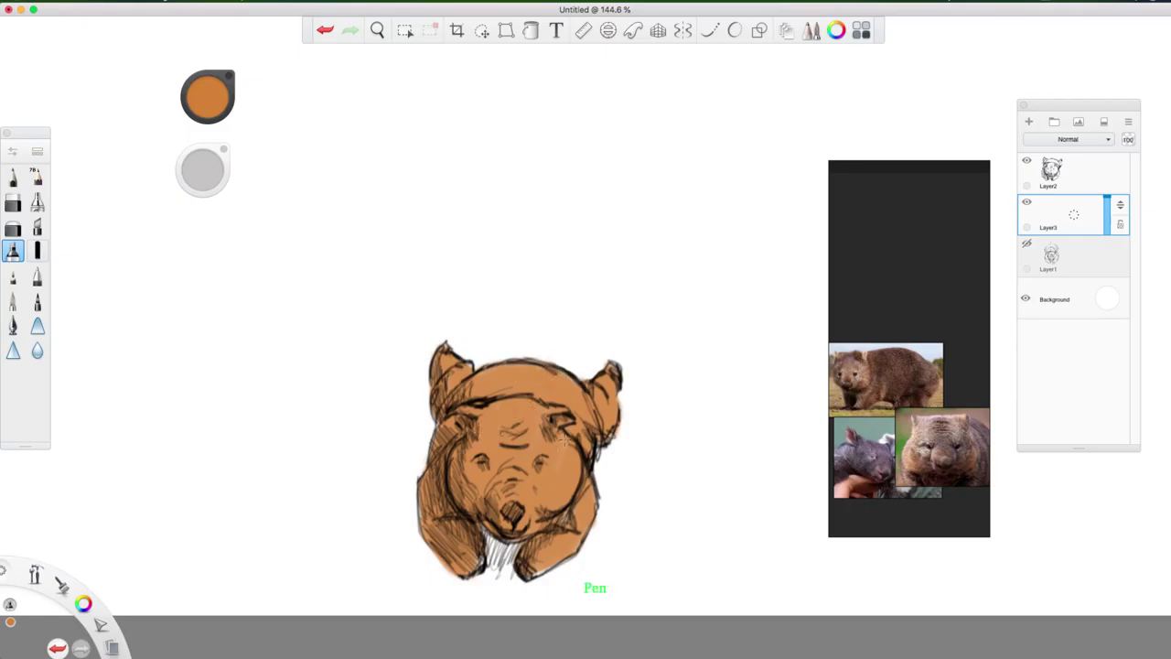
# - Lock Layer3's transparency and glaze a duller mid-brown over the wombat's front leg, back and head
pyautogui.click(210, 102)
pyautogui.click(205, 99)
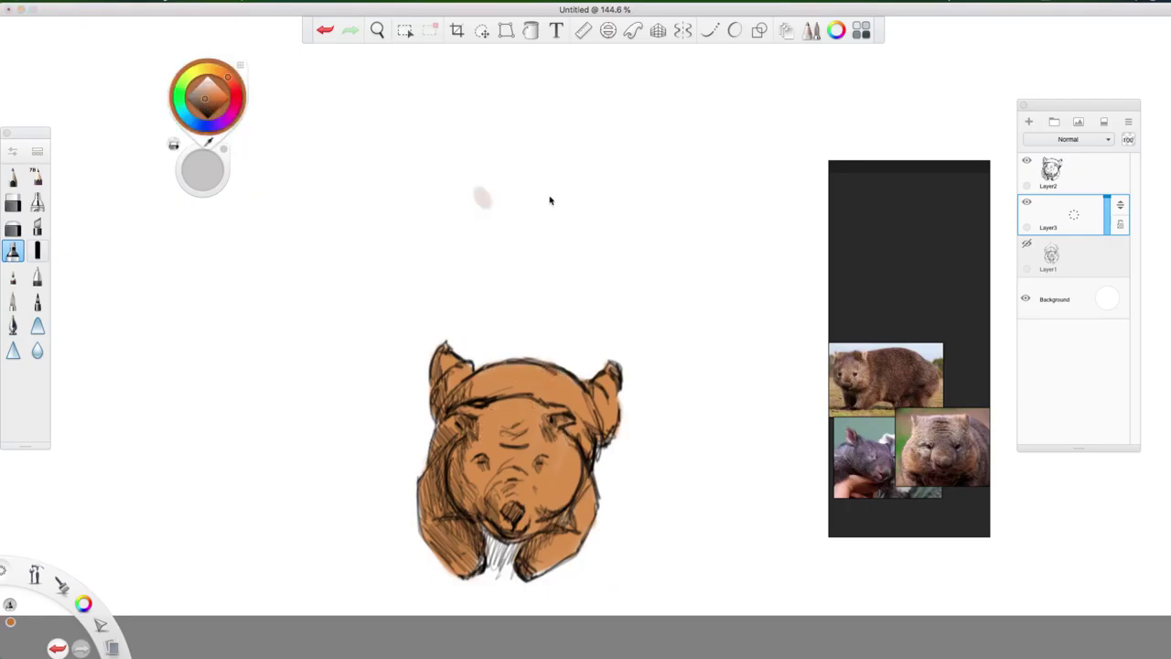
pyautogui.click(1116, 227)
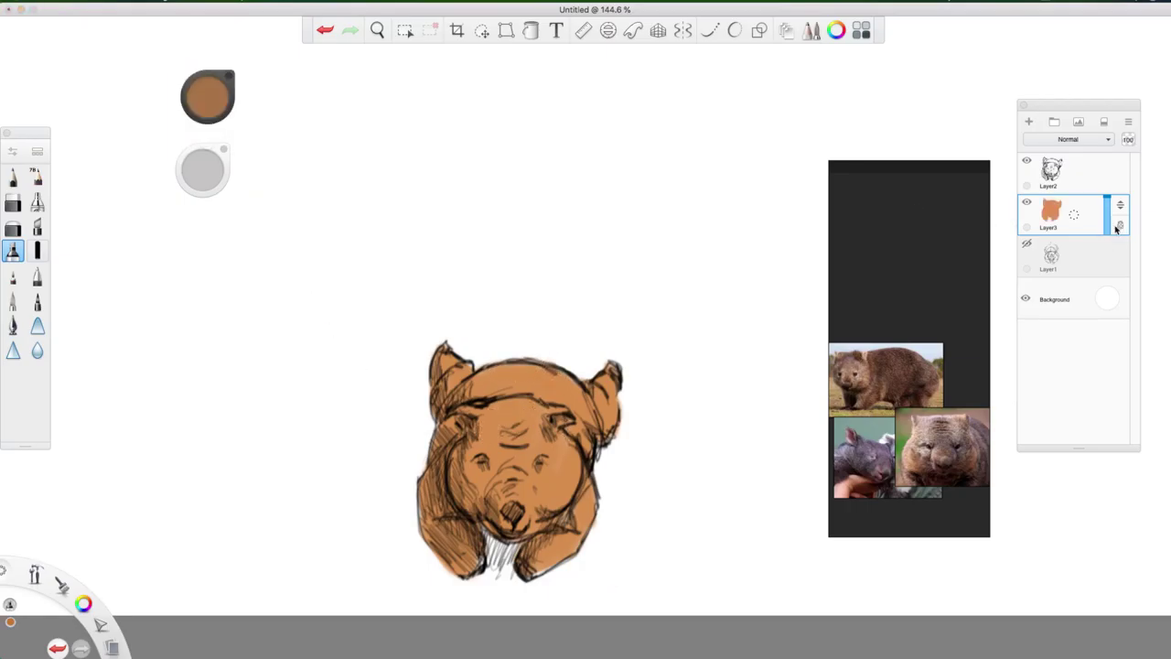
pyautogui.moveTo(453, 517)
pyautogui.mouseDown()
pyautogui.moveTo(475, 429)
pyautogui.moveTo(436, 441)
pyautogui.moveTo(432, 549)
pyautogui.moveTo(456, 553)
pyautogui.moveTo(460, 578)
pyautogui.mouseUp()
pyautogui.moveTo(439, 392)
pyautogui.mouseDown()
pyautogui.moveTo(480, 401)
pyautogui.moveTo(514, 373)
pyautogui.moveTo(481, 389)
pyautogui.moveTo(522, 382)
pyautogui.moveTo(483, 402)
pyautogui.moveTo(515, 383)
pyautogui.moveTo(571, 395)
pyautogui.moveTo(557, 379)
pyautogui.moveTo(481, 434)
pyautogui.moveTo(493, 456)
pyautogui.moveTo(540, 412)
pyautogui.mouseUp()
pyautogui.moveTo(557, 465)
pyautogui.mouseDown()
pyautogui.moveTo(536, 507)
pyautogui.moveTo(569, 483)
pyautogui.moveTo(546, 502)
pyautogui.moveTo(527, 473)
pyautogui.mouseUp()
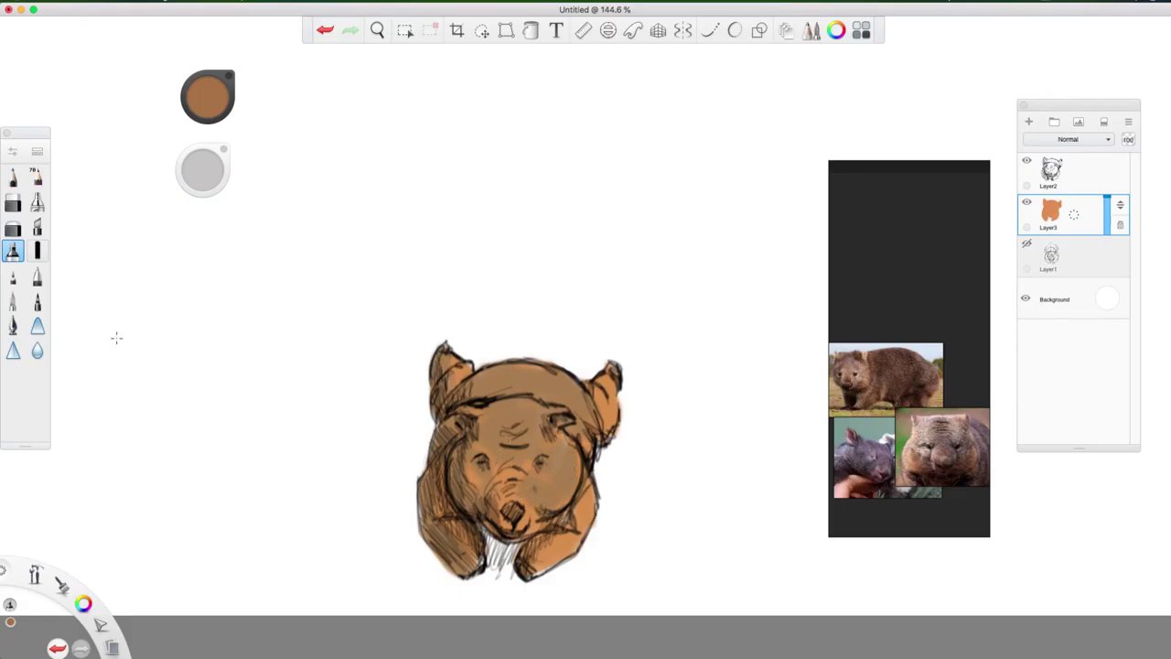
# - Choose a darker brown and shade the far front leg, the side of the head and the eye areas with a different brush
pyautogui.click(38, 251)
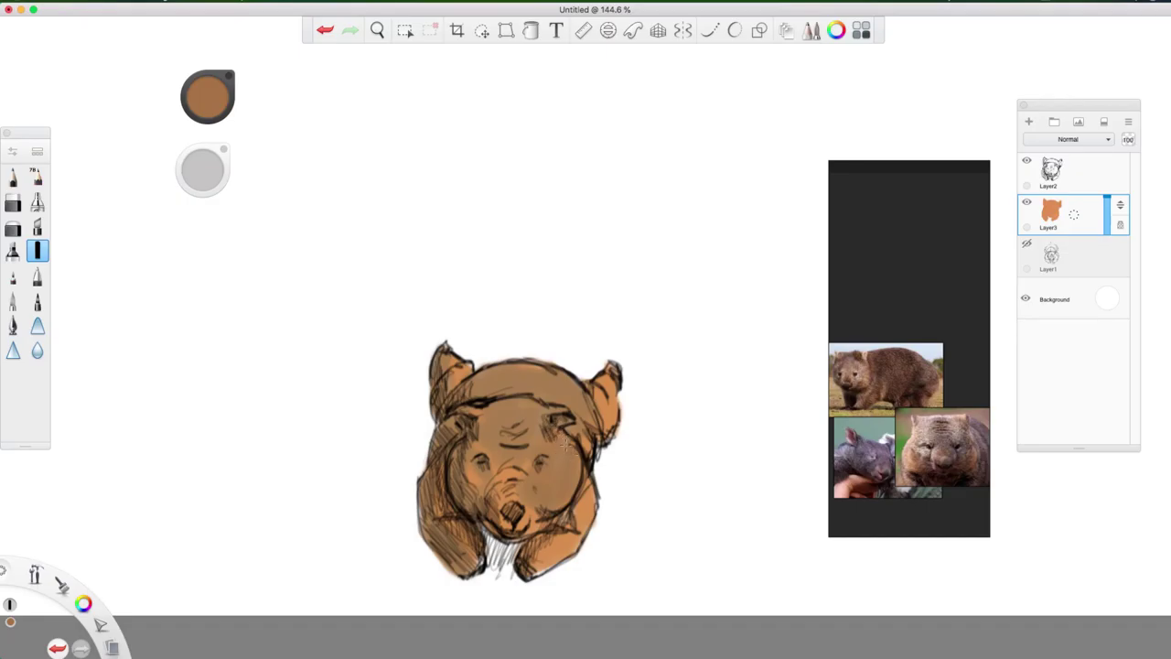
pyautogui.click(1121, 225)
pyautogui.moveTo(216, 94)
pyautogui.mouseDown()
pyautogui.moveTo(219, 153)
pyautogui.moveTo(256, 182)
pyautogui.mouseUp()
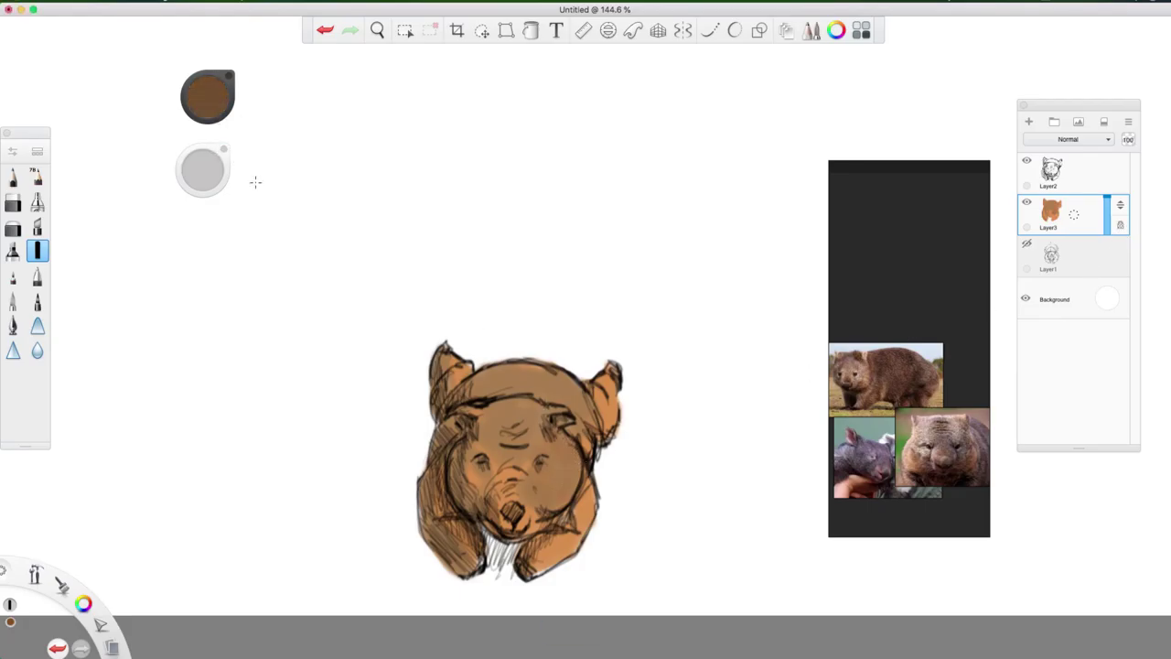
pyautogui.moveTo(560, 535); pyautogui.dragTo(591, 478)
pyautogui.moveTo(470, 511)
pyautogui.mouseDown()
pyautogui.moveTo(454, 489)
pyautogui.moveTo(449, 437)
pyautogui.mouseUp()
pyautogui.moveTo(459, 507)
pyautogui.mouseDown()
pyautogui.moveTo(449, 483)
pyautogui.moveTo(485, 452)
pyautogui.mouseUp()
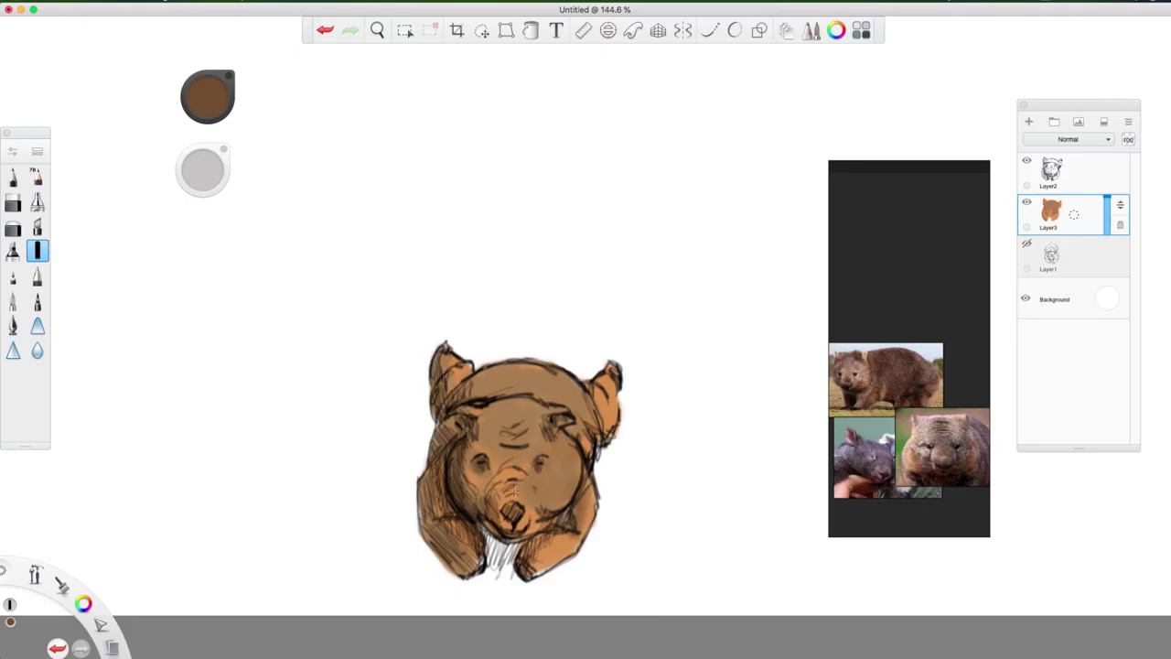
# - Deepen the dark brown shadows around the chin, near front leg, flank and raised hind foot
pyautogui.moveTo(501, 523)
pyautogui.mouseDown()
pyautogui.moveTo(516, 507)
pyautogui.moveTo(520, 544)
pyautogui.moveTo(472, 542)
pyautogui.mouseUp()
pyautogui.moveTo(474, 521); pyautogui.dragTo(456, 555)
pyautogui.moveTo(481, 539)
pyautogui.mouseDown()
pyautogui.moveTo(452, 562)
pyautogui.moveTo(446, 515)
pyautogui.mouseUp()
pyautogui.moveTo(452, 419); pyautogui.dragTo(438, 447)
pyautogui.moveTo(450, 363); pyautogui.dragTo(435, 388)
# - Choose a pale yellow-orange and paint highlights on the back, top of the head and far hind foot
pyautogui.click(205, 107)
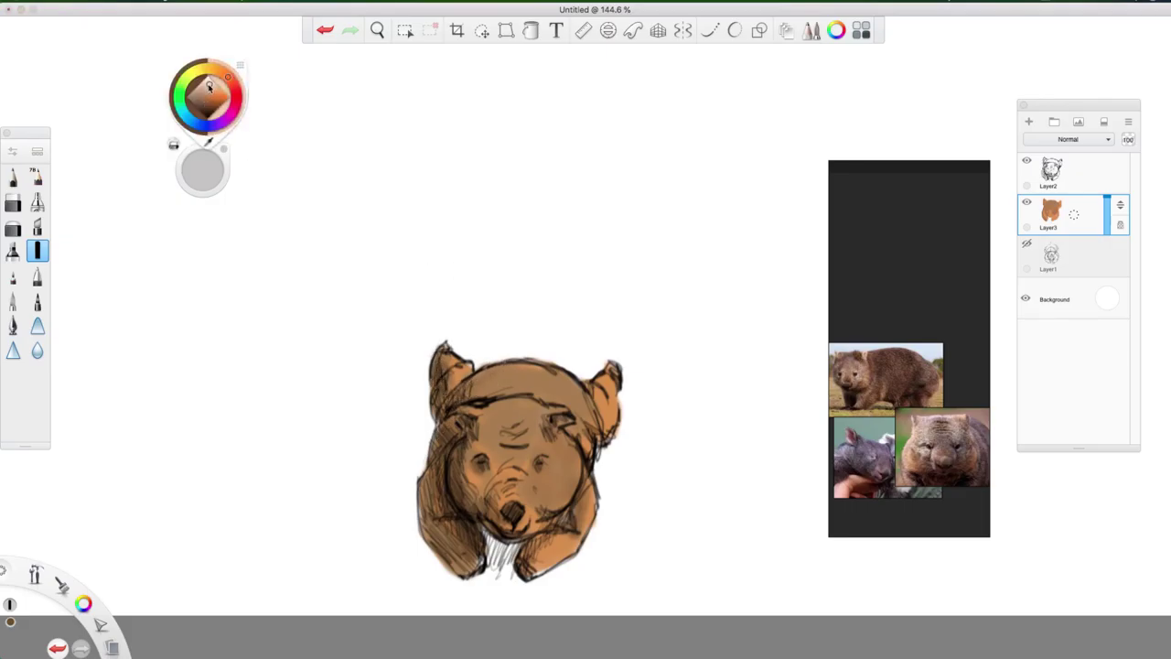
pyautogui.click(218, 72)
pyautogui.moveTo(224, 90); pyautogui.dragTo(220, 88)
pyautogui.keyDown('alt'); pyautogui.click(526, 398); pyautogui.keyUp('alt')
pyautogui.moveTo(489, 380)
pyautogui.mouseDown()
pyautogui.moveTo(538, 361)
pyautogui.moveTo(512, 390)
pyautogui.moveTo(566, 387)
pyautogui.moveTo(539, 383)
pyautogui.moveTo(560, 378)
pyautogui.moveTo(525, 416)
pyautogui.moveTo(484, 412)
pyautogui.mouseUp()
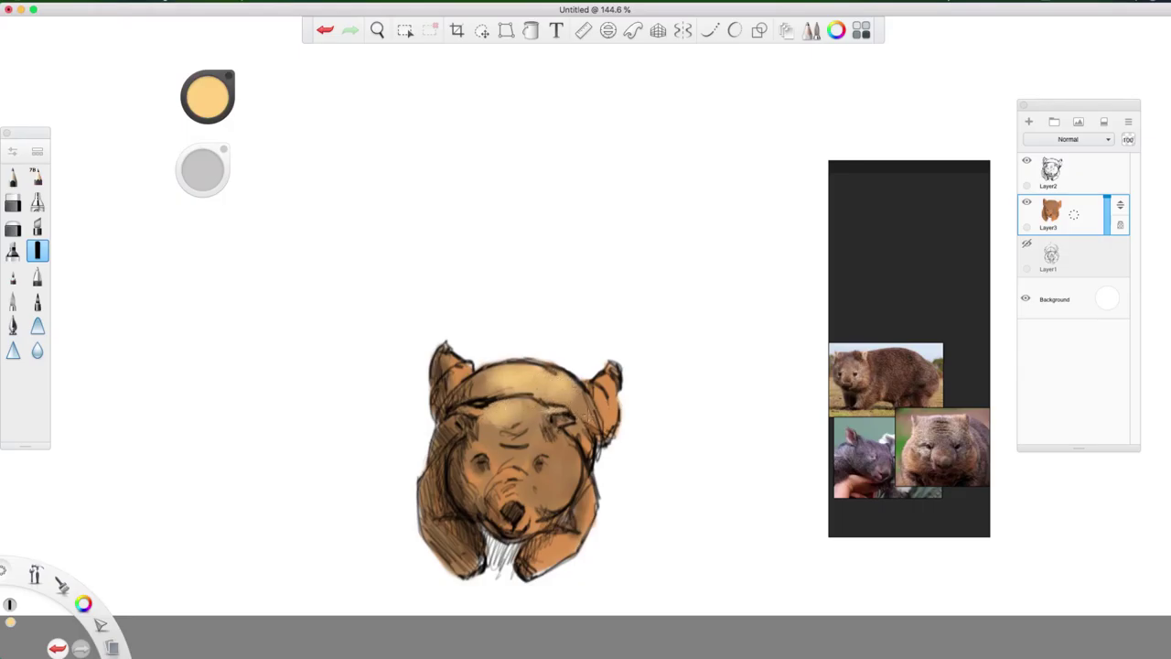
pyautogui.moveTo(591, 410)
pyautogui.mouseDown()
pyautogui.moveTo(585, 423)
pyautogui.moveTo(570, 401)
pyautogui.moveTo(597, 403)
pyautogui.moveTo(587, 394)
pyautogui.moveTo(609, 384)
pyautogui.moveTo(619, 395)
pyautogui.mouseUp()
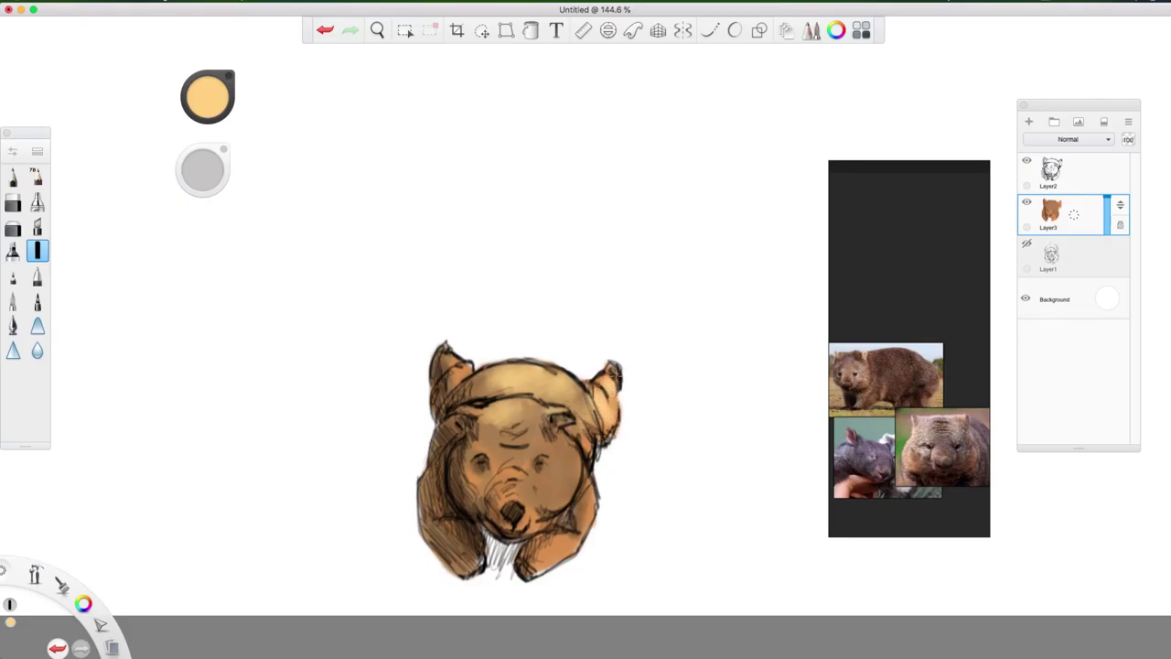
# - Add pale yellow-orange highlights to the front legs, cheek, muzzle and the other hind foot
pyautogui.moveTo(582, 511)
pyautogui.mouseDown()
pyautogui.moveTo(558, 554)
pyautogui.moveTo(543, 557)
pyautogui.moveTo(554, 545)
pyautogui.mouseUp()
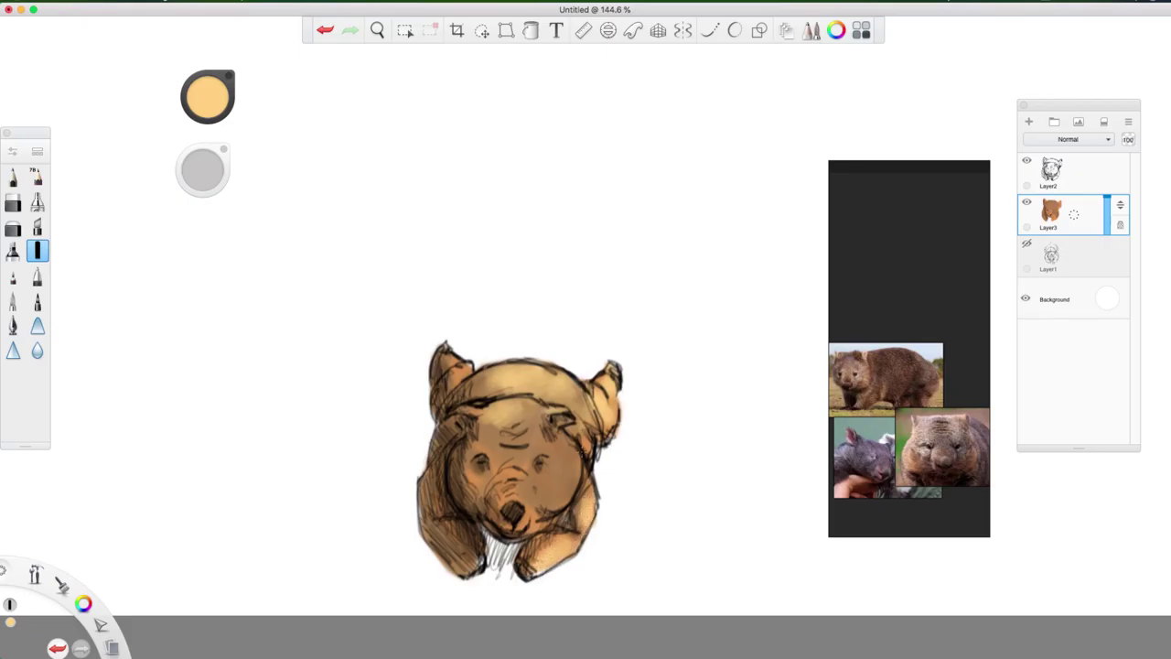
pyautogui.moveTo(569, 468)
pyautogui.mouseDown()
pyautogui.moveTo(554, 491)
pyautogui.moveTo(541, 490)
pyautogui.moveTo(571, 462)
pyautogui.moveTo(560, 484)
pyautogui.moveTo(513, 499)
pyautogui.moveTo(515, 473)
pyautogui.moveTo(490, 436)
pyautogui.moveTo(510, 460)
pyautogui.mouseUp()
pyautogui.moveTo(447, 536)
pyautogui.mouseDown()
pyautogui.moveTo(463, 563)
pyautogui.moveTo(429, 494)
pyautogui.mouseUp()
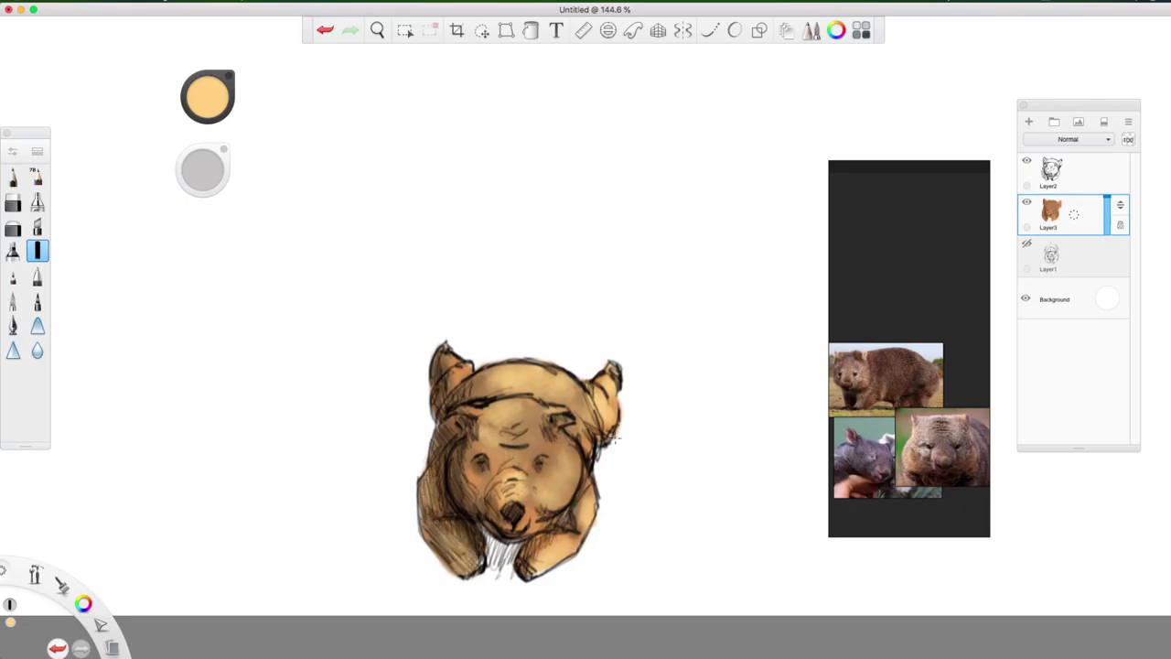
pyautogui.moveTo(458, 367)
pyautogui.mouseDown()
pyautogui.moveTo(464, 375)
pyautogui.moveTo(444, 350)
pyautogui.mouseUp()
# - Choose a dark ochre, undo the trial strokes on the face and tint the area beside the eye
pyautogui.click(210, 105)
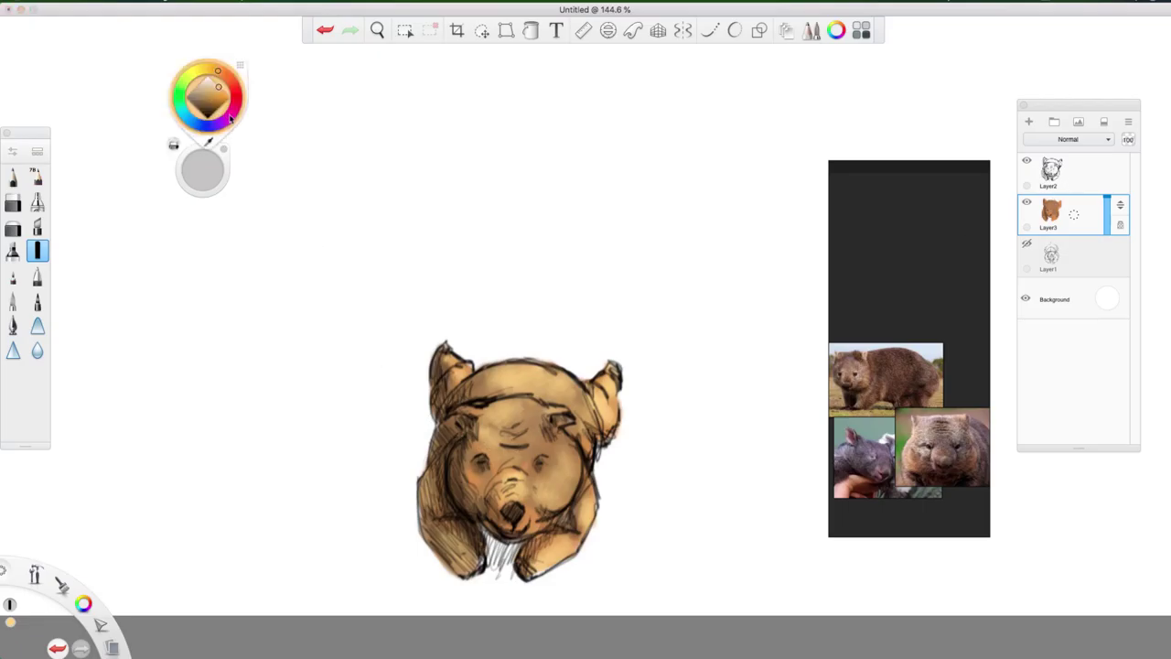
pyautogui.moveTo(221, 111); pyautogui.dragTo(214, 103)
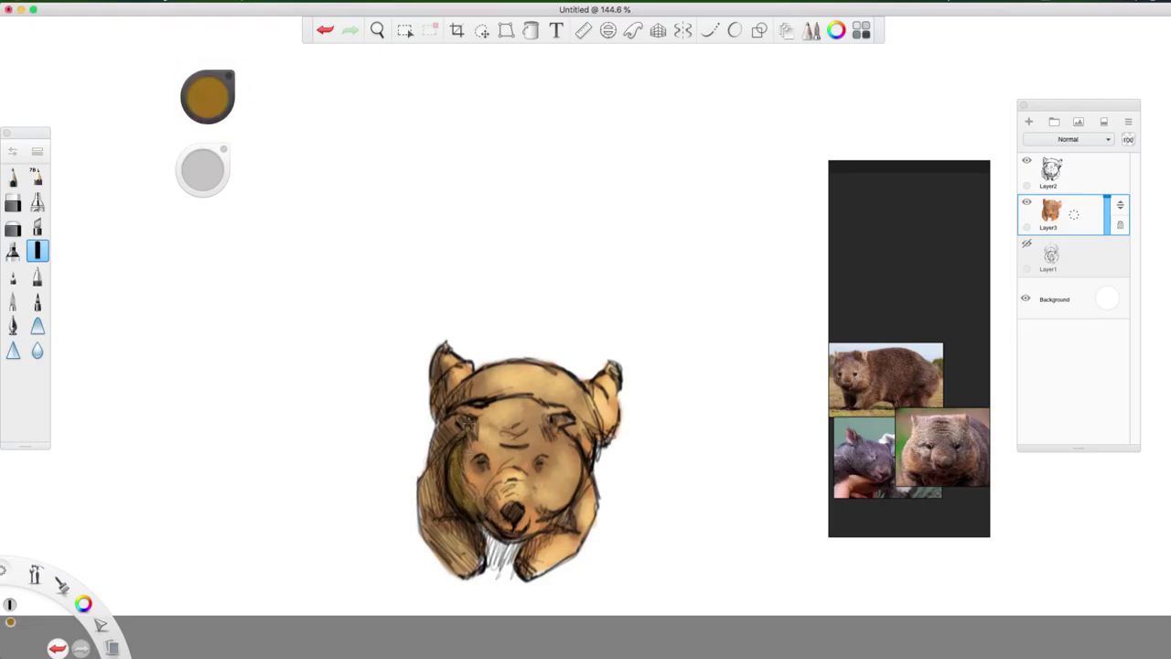
pyautogui.press('super+z')
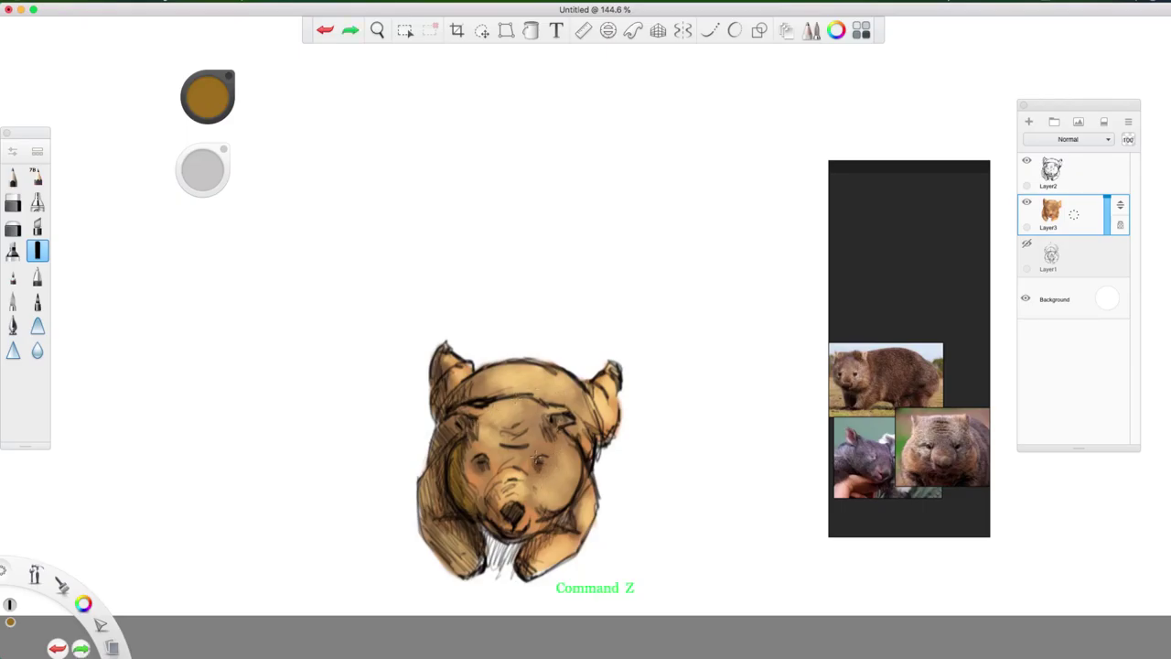
pyautogui.press('super+z')
pyautogui.moveTo(540, 460); pyautogui.dragTo(529, 467)
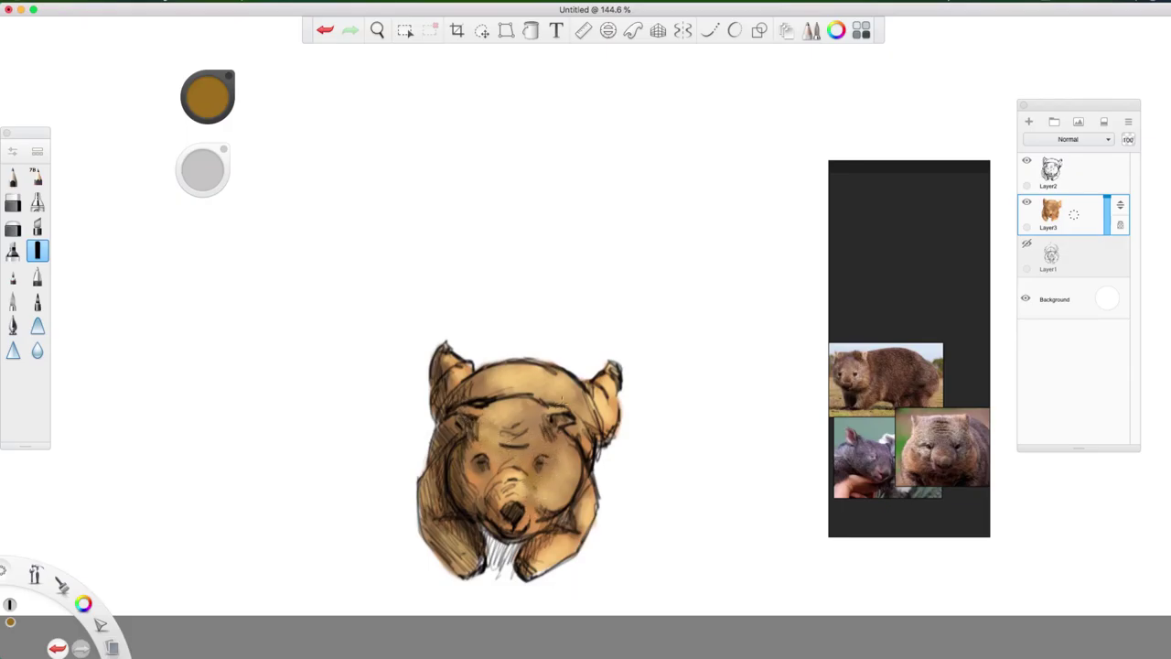
# - Shade the back, front leg and hind foot with dark ochre brown
pyautogui.moveTo(473, 385)
pyautogui.mouseDown()
pyautogui.moveTo(521, 377)
pyautogui.moveTo(559, 395)
pyautogui.mouseUp()
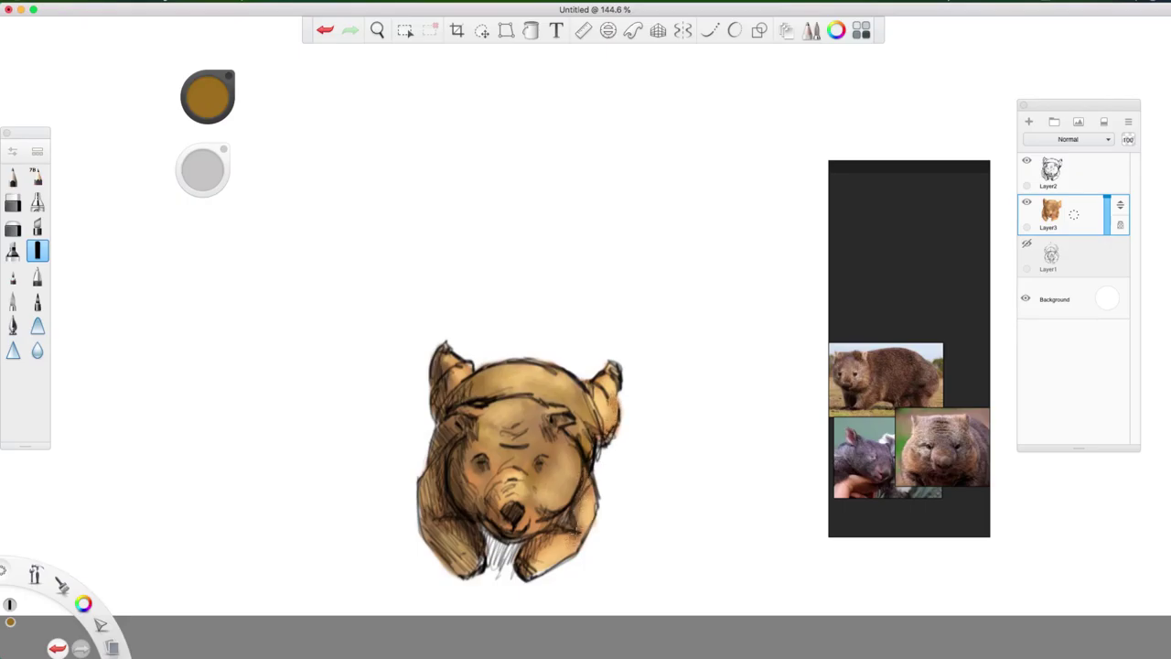
pyautogui.moveTo(574, 532); pyautogui.dragTo(547, 559)
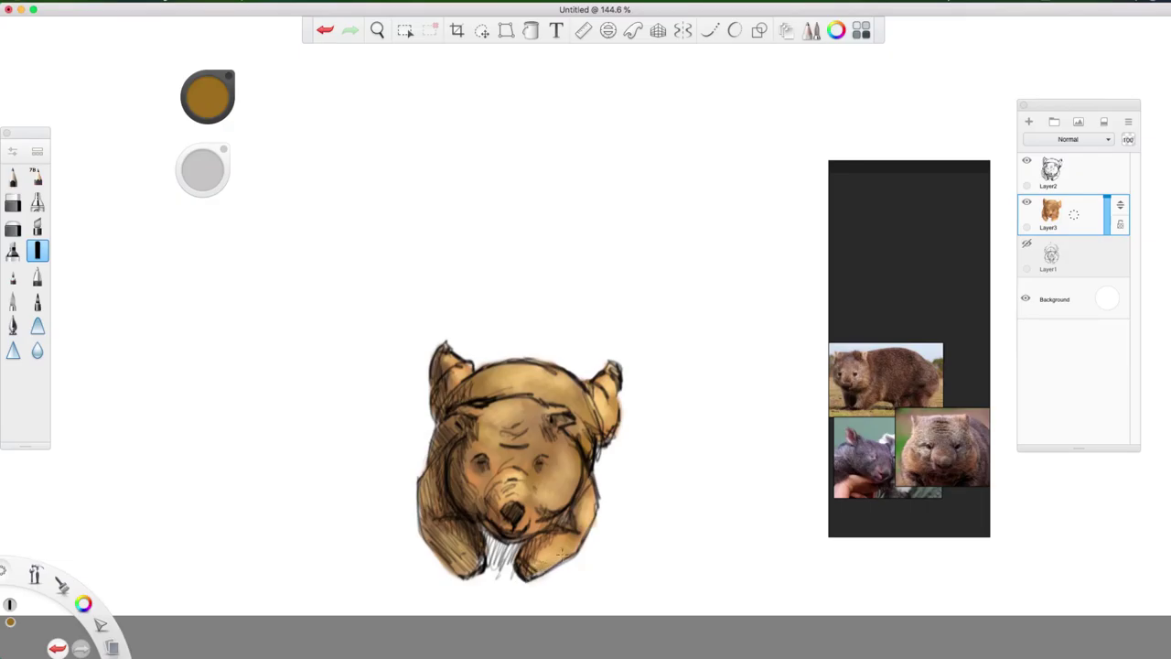
pyautogui.press('e')
pyautogui.press('e')
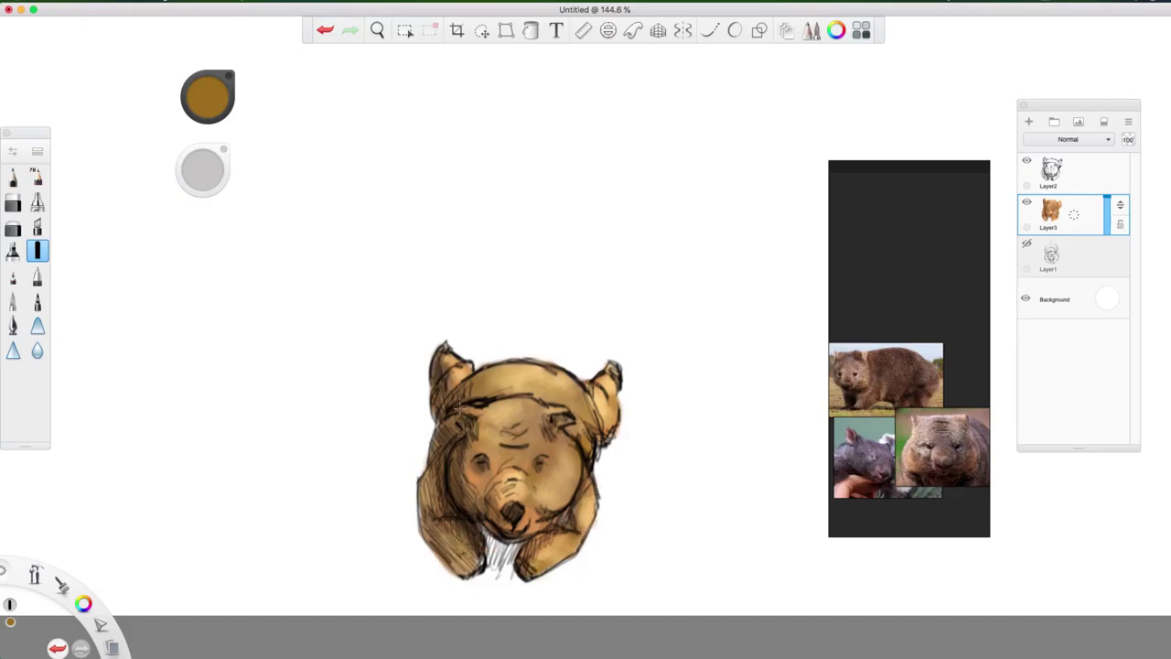
pyautogui.moveTo(453, 374)
pyautogui.mouseDown()
pyautogui.moveTo(450, 361)
pyautogui.moveTo(457, 371)
pyautogui.mouseUp()
# - Choose a dark, muted teal and glaze it over the shaded side of the wombat's back
pyautogui.click(218, 114)
pyautogui.click(188, 118)
pyautogui.moveTo(212, 103)
pyautogui.mouseDown()
pyautogui.moveTo(216, 93)
pyautogui.moveTo(202, 108)
pyautogui.mouseUp()
pyautogui.click(203, 111)
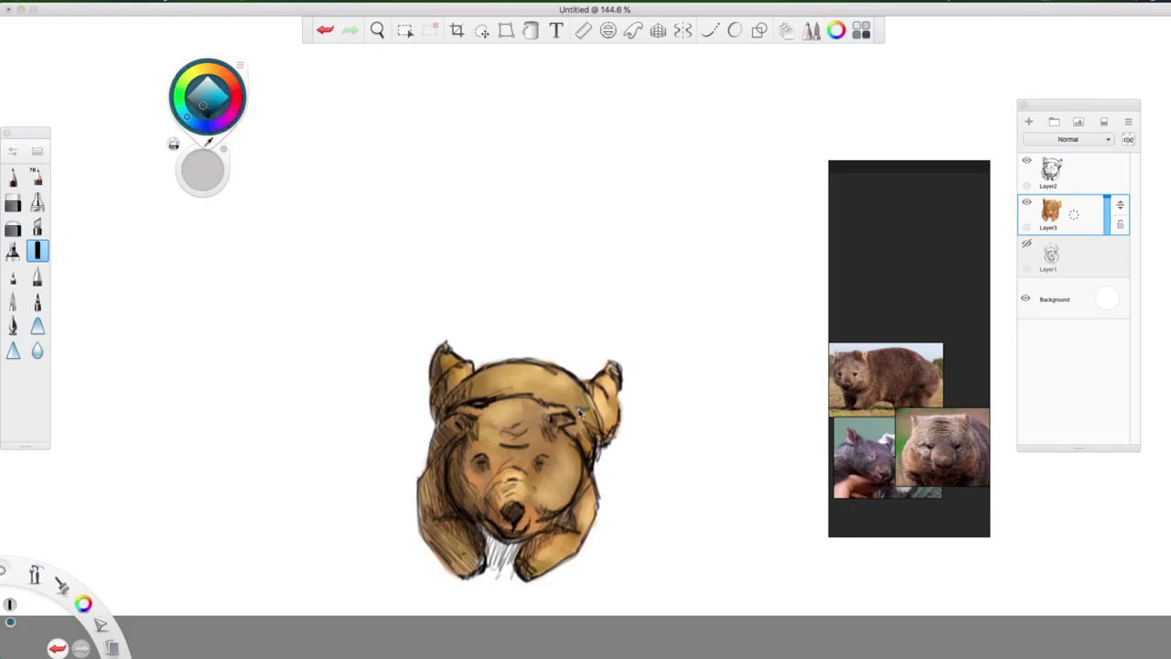
pyautogui.moveTo(576, 412)
pyautogui.mouseDown()
pyautogui.moveTo(562, 380)
pyautogui.moveTo(509, 382)
pyautogui.moveTo(549, 368)
pyautogui.mouseUp()
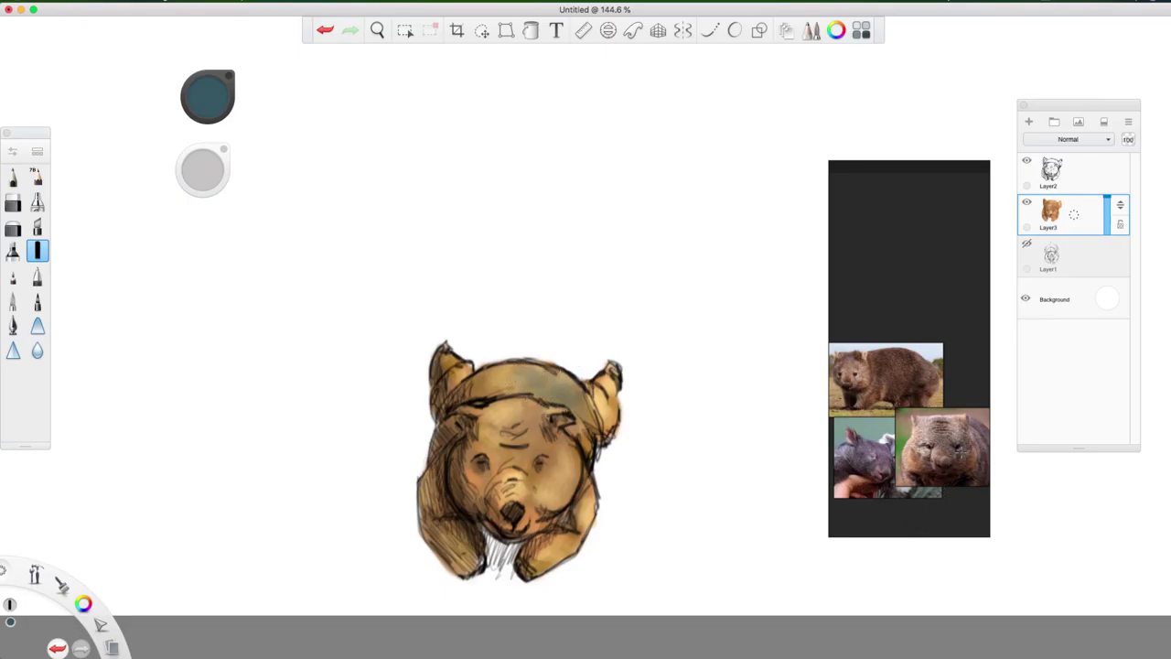
# - Glaze the muted teal over the cheeks, muzzle, forehead and far hind foot
pyautogui.moveTo(559, 466)
pyautogui.mouseDown()
pyautogui.moveTo(556, 495)
pyautogui.moveTo(534, 491)
pyautogui.moveTo(561, 450)
pyautogui.mouseUp()
pyautogui.moveTo(554, 494)
pyautogui.mouseDown()
pyautogui.moveTo(542, 502)
pyautogui.moveTo(510, 487)
pyautogui.mouseUp()
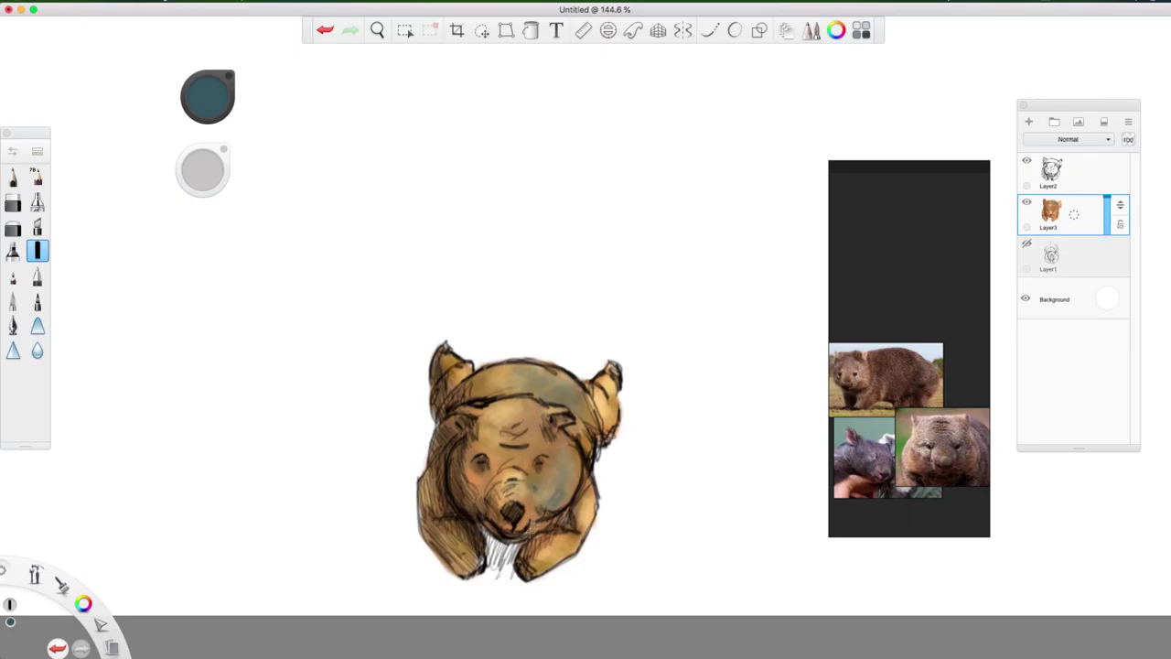
pyautogui.moveTo(534, 433)
pyautogui.mouseDown()
pyautogui.moveTo(509, 462)
pyautogui.moveTo(518, 403)
pyautogui.moveTo(526, 414)
pyautogui.moveTo(526, 433)
pyautogui.moveTo(488, 442)
pyautogui.moveTo(499, 407)
pyautogui.mouseUp()
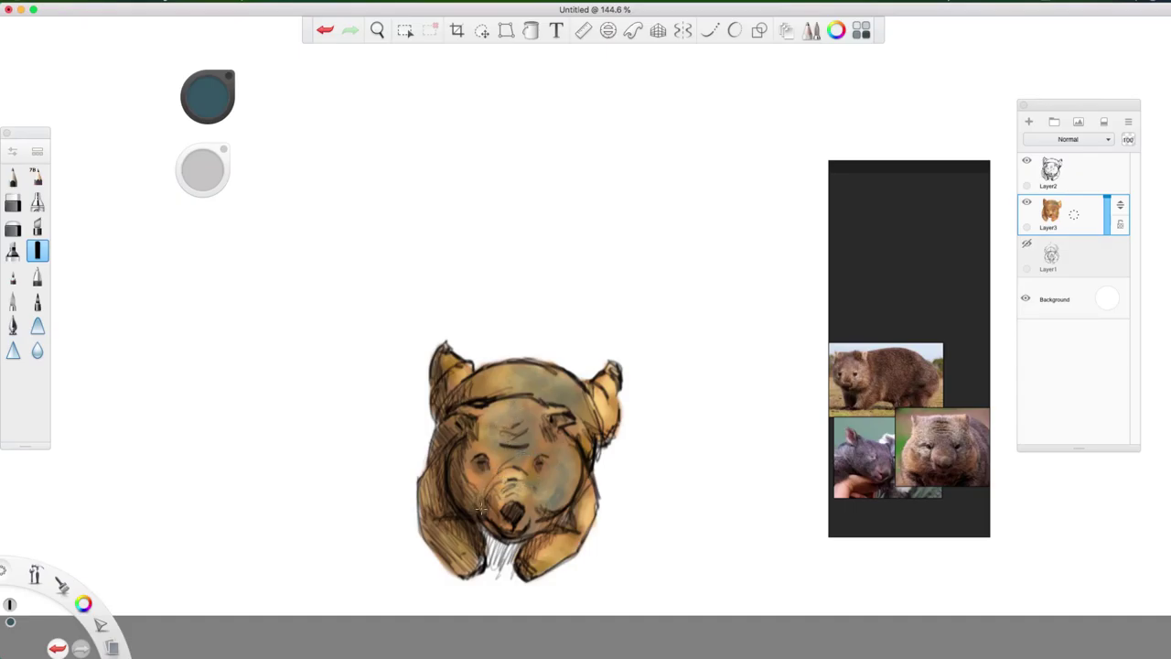
pyautogui.moveTo(493, 485); pyautogui.dragTo(465, 460)
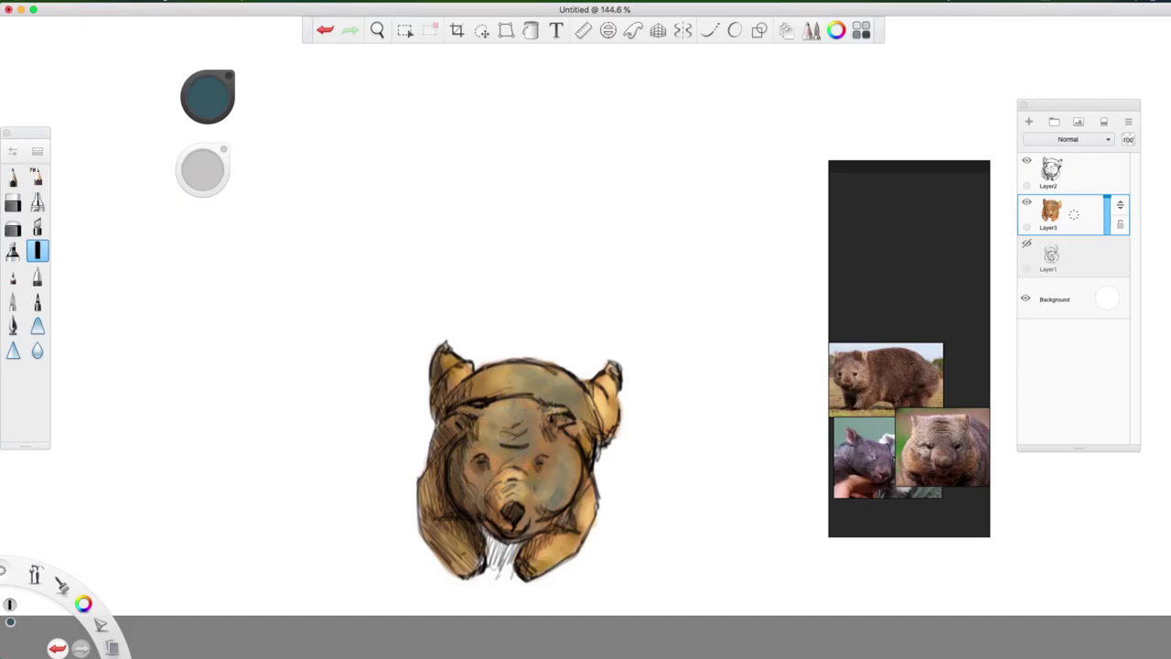
pyautogui.moveTo(601, 406)
pyautogui.mouseDown()
pyautogui.moveTo(608, 391)
pyautogui.moveTo(609, 416)
pyautogui.moveTo(609, 396)
pyautogui.mouseUp()
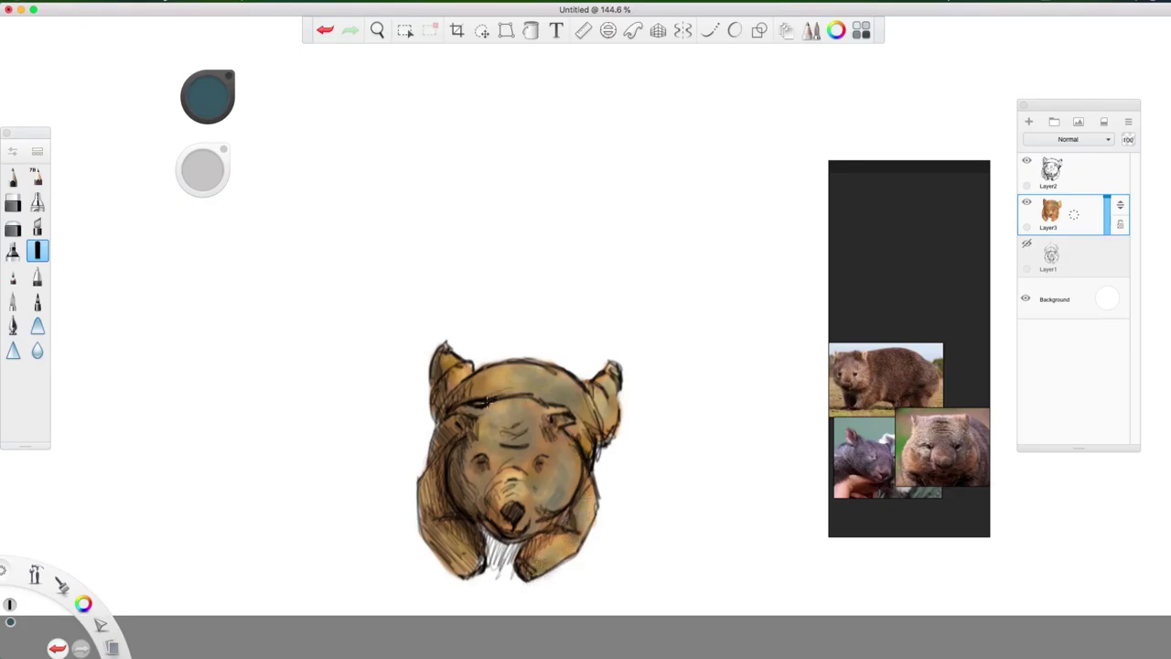
# - Choose a very dark blue, undo the stray stroke and darken the back behind the head, hind foot and near front leg
pyautogui.moveTo(220, 109); pyautogui.dragTo(229, 159)
pyautogui.moveTo(500, 328); pyautogui.dragTo(514, 330)
pyautogui.press('super+z')
pyautogui.moveTo(485, 392)
pyautogui.mouseDown()
pyautogui.moveTo(477, 376)
pyautogui.moveTo(494, 371)
pyautogui.moveTo(503, 390)
pyautogui.moveTo(509, 368)
pyautogui.moveTo(510, 388)
pyautogui.mouseUp()
pyautogui.moveTo(448, 411)
pyautogui.mouseDown()
pyautogui.moveTo(442, 419)
pyautogui.moveTo(452, 367)
pyautogui.mouseUp()
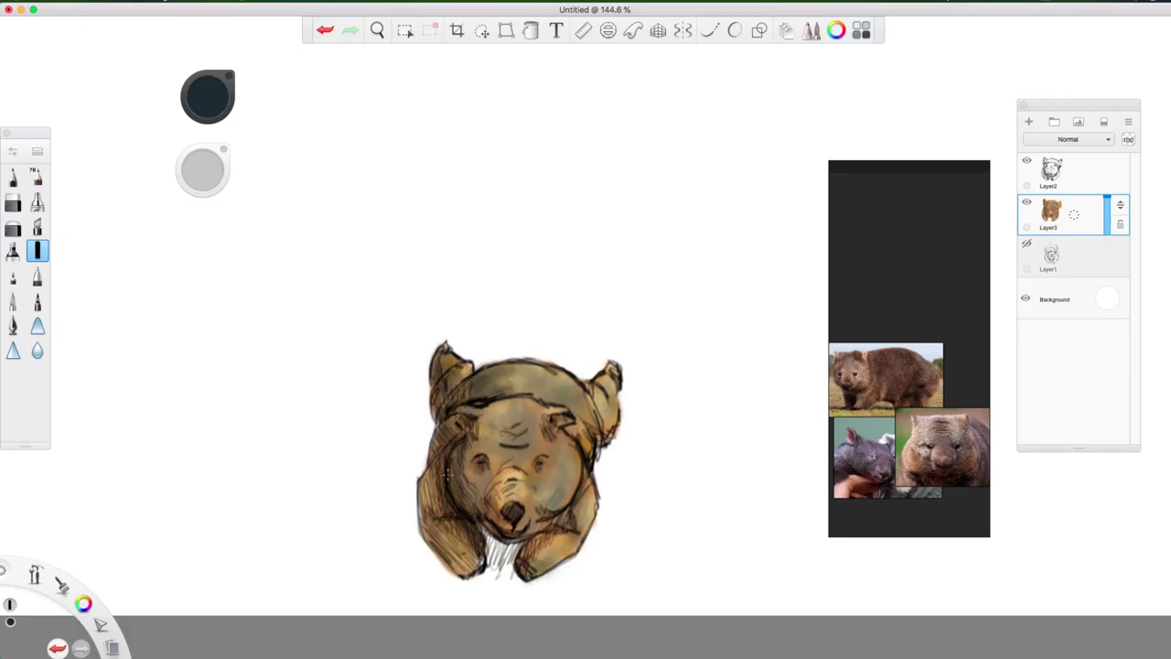
pyautogui.moveTo(444, 484)
pyautogui.mouseDown()
pyautogui.moveTo(425, 514)
pyautogui.moveTo(458, 525)
pyautogui.moveTo(441, 539)
pyautogui.moveTo(446, 552)
pyautogui.moveTo(468, 524)
pyautogui.moveTo(456, 517)
pyautogui.moveTo(471, 575)
pyautogui.mouseUp()
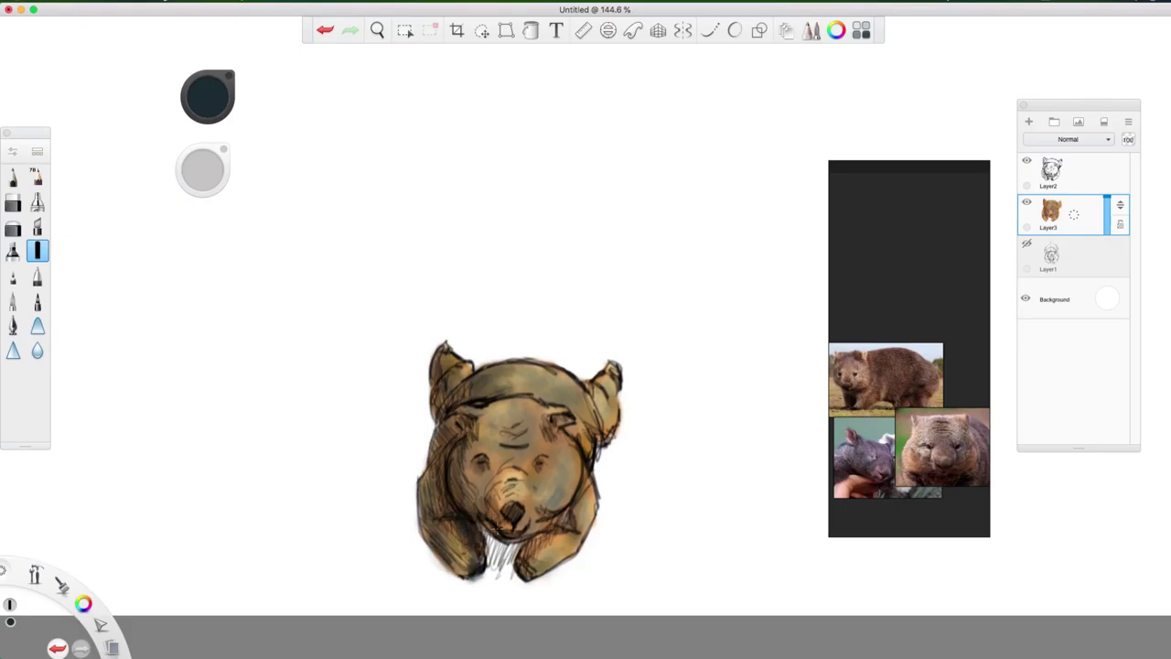
# - Add very dark blue shading beneath the chin and around the muzzle
pyautogui.press('e')
pyautogui.press('e')
pyautogui.moveTo(532, 542)
pyautogui.mouseDown()
pyautogui.moveTo(553, 527)
pyautogui.moveTo(481, 495)
pyautogui.moveTo(490, 537)
pyautogui.moveTo(489, 485)
pyautogui.moveTo(519, 532)
pyautogui.moveTo(512, 500)
pyautogui.mouseUp()
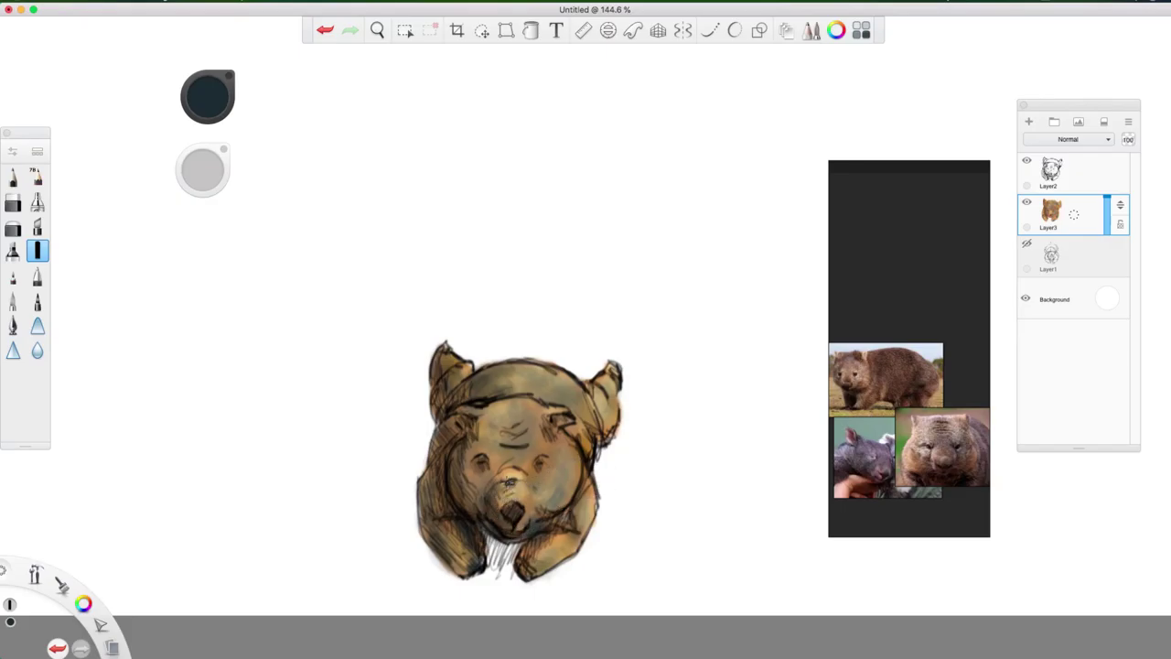
# - Sample the light tan from the muzzle and touch up the highlights on the muzzle and cheek
pyautogui.press('e')
pyautogui.press('e')
pyautogui.keyDown('alt'); pyautogui.click(517, 472); pyautogui.keyUp('alt')
pyautogui.moveTo(505, 518); pyautogui.dragTo(501, 511)
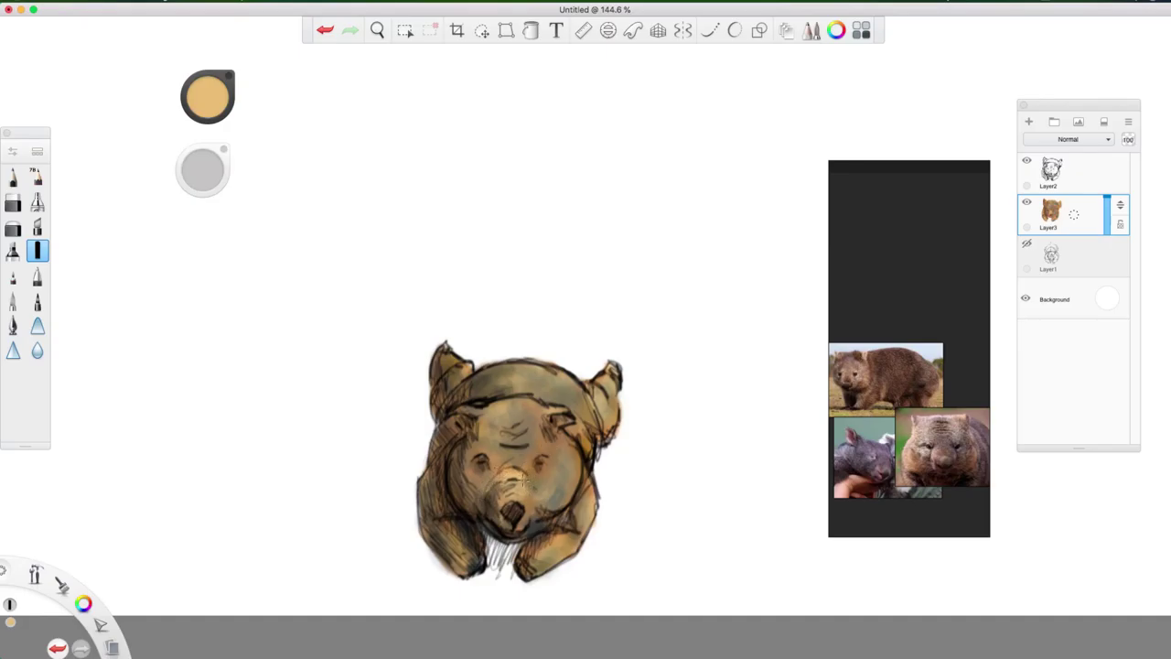
pyautogui.moveTo(549, 480); pyautogui.dragTo(562, 496)
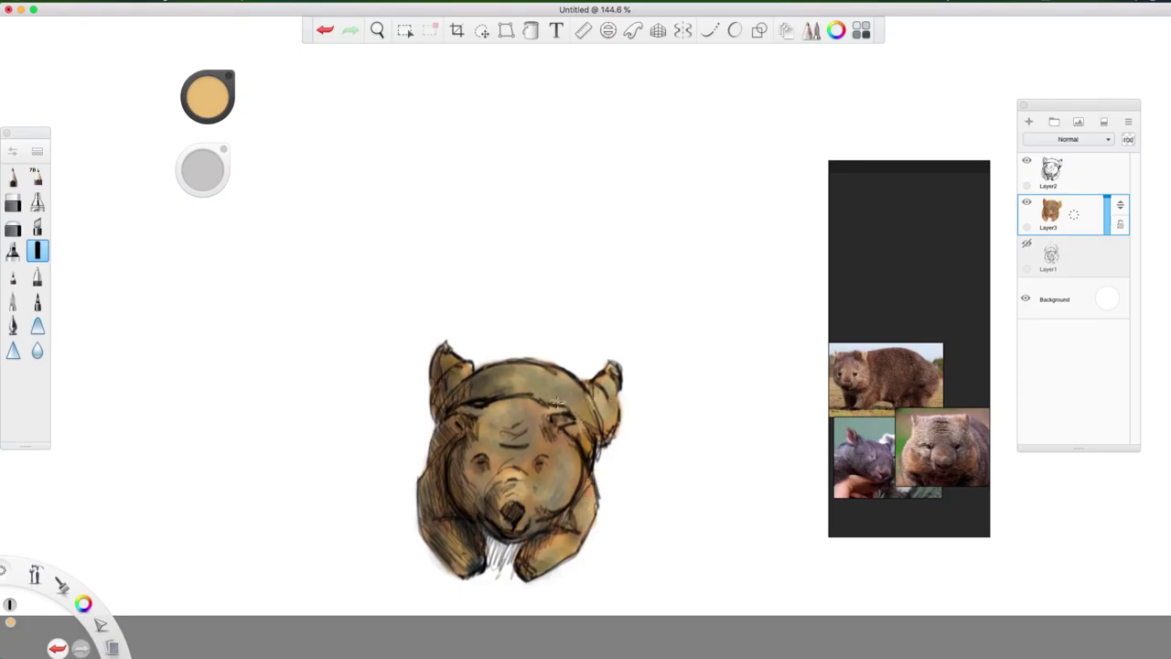
# - Darken the ears with a dark brown and brush a pale cream along the outer edge of the flank and hind foot
pyautogui.click(209, 101)
pyautogui.click(210, 113)
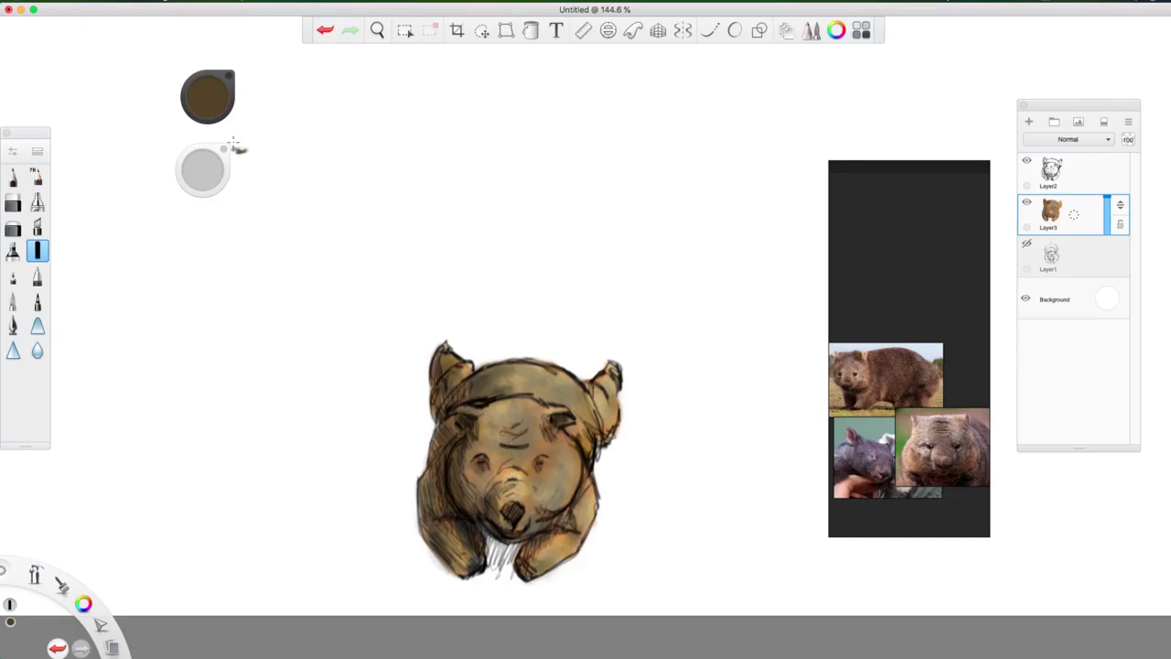
pyautogui.click(213, 95)
pyautogui.click(212, 83)
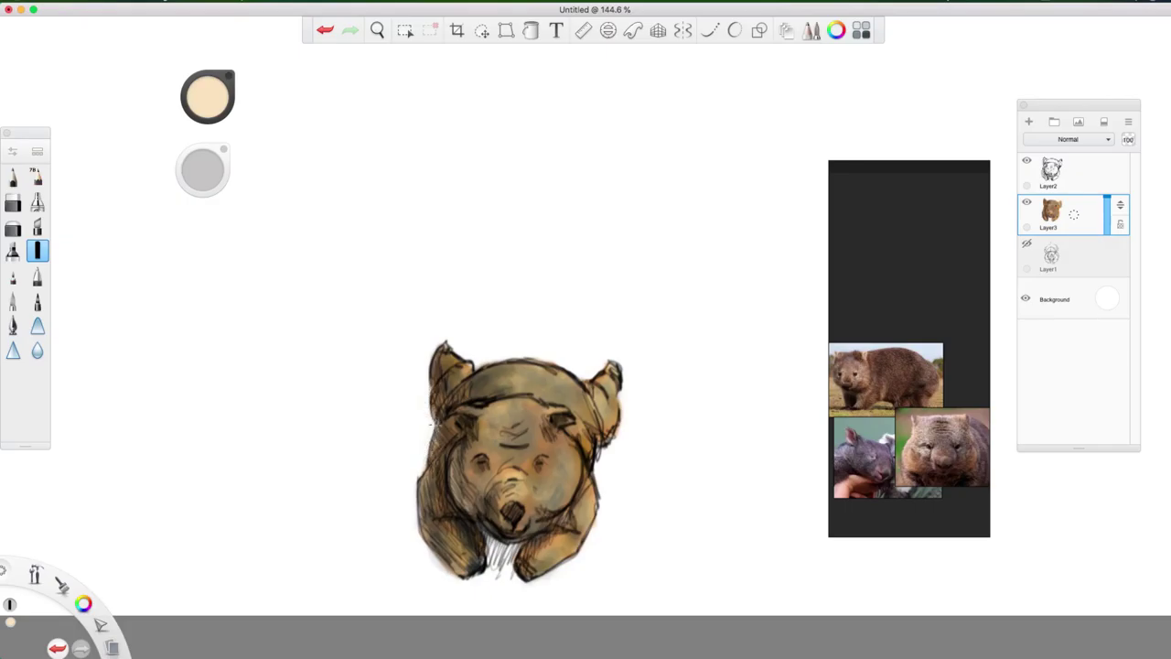
pyautogui.moveTo(437, 427)
pyautogui.mouseDown()
pyautogui.moveTo(425, 378)
pyautogui.moveTo(428, 394)
pyautogui.moveTo(445, 321)
pyautogui.mouseUp()
pyautogui.press('e')
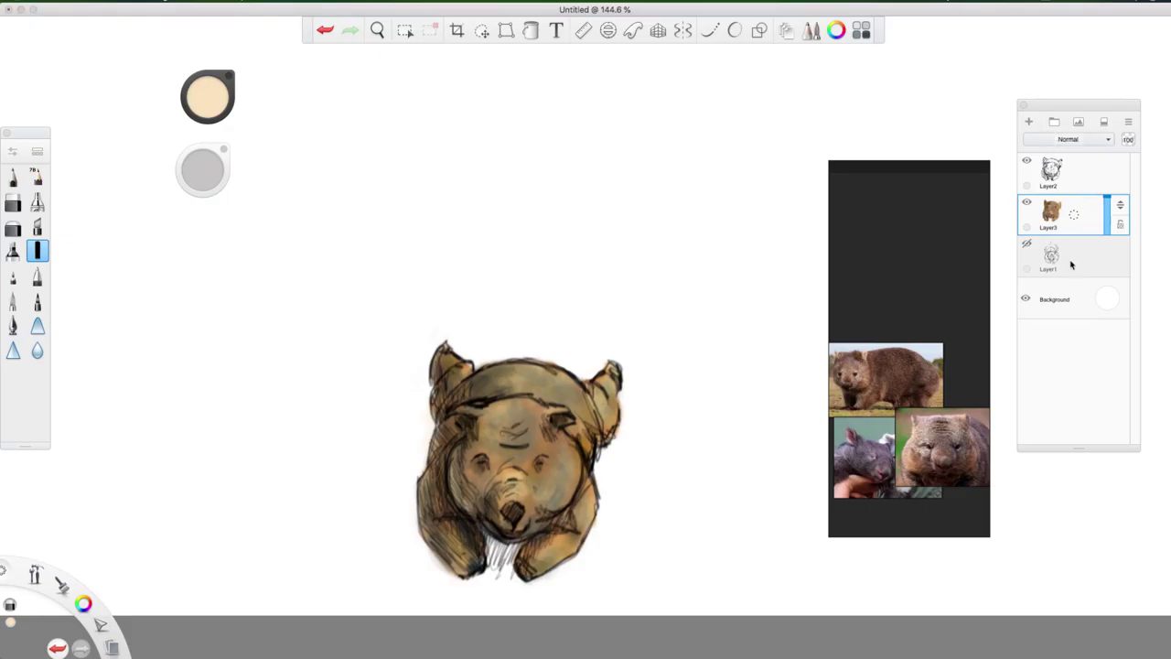
# - Add a layer beneath Layer3 and paint a broad ochre background wash behind the wombat
pyautogui.click(1029, 121)
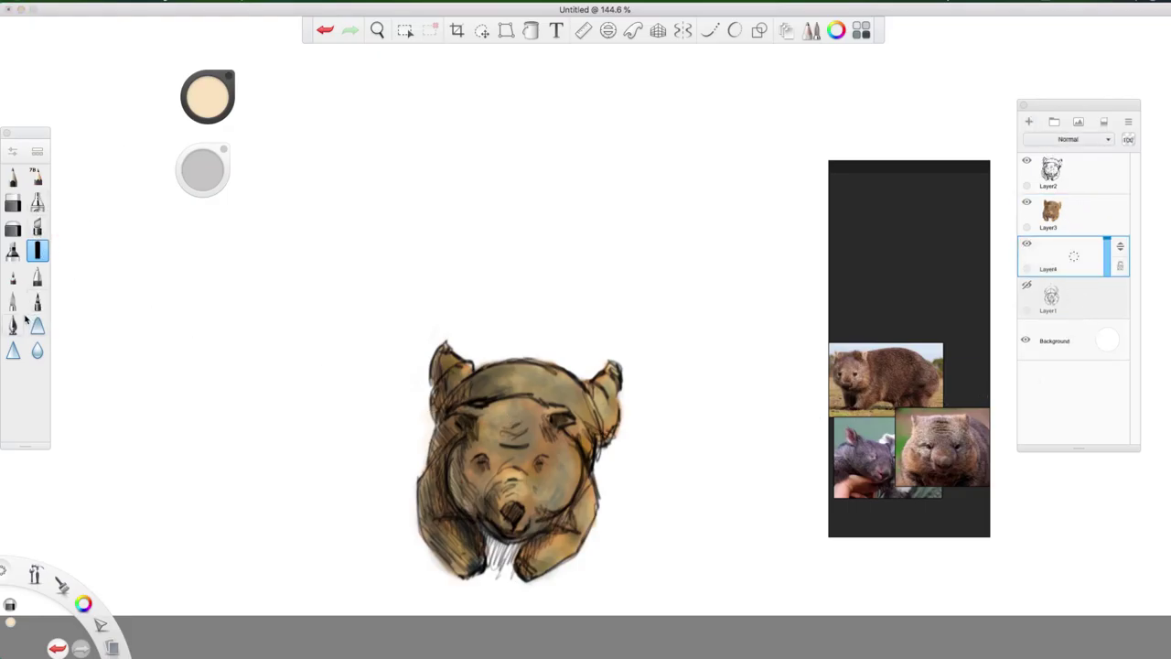
pyautogui.click(13, 251)
pyautogui.click(208, 96)
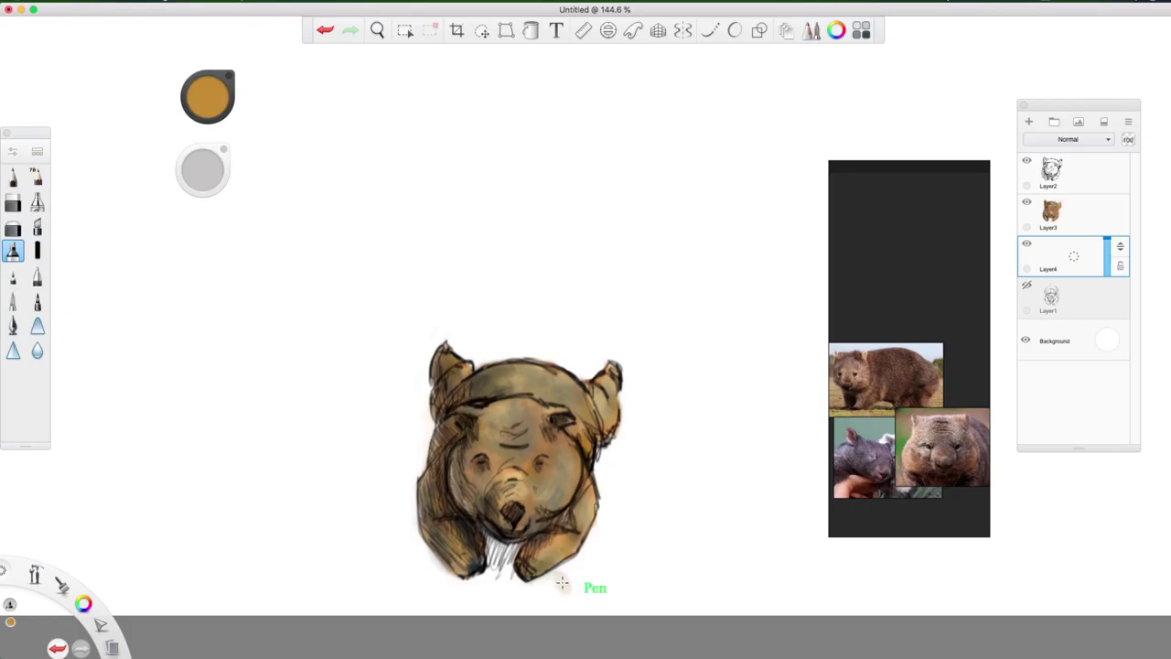
pyautogui.moveTo(559, 580)
pyautogui.mouseDown()
pyautogui.moveTo(437, 594)
pyautogui.moveTo(391, 556)
pyautogui.moveTo(695, 513)
pyautogui.moveTo(357, 499)
pyautogui.moveTo(704, 463)
pyautogui.moveTo(381, 443)
pyautogui.moveTo(384, 375)
pyautogui.moveTo(610, 345)
pyautogui.moveTo(412, 322)
pyautogui.moveTo(513, 326)
pyautogui.mouseUp()
pyautogui.moveTo(393, 597)
pyautogui.mouseDown()
pyautogui.moveTo(365, 590)
pyautogui.moveTo(420, 582)
pyautogui.moveTo(425, 593)
pyautogui.moveTo(332, 558)
pyautogui.moveTo(317, 519)
pyautogui.moveTo(396, 427)
pyautogui.moveTo(429, 350)
pyautogui.moveTo(476, 306)
pyautogui.mouseUp()
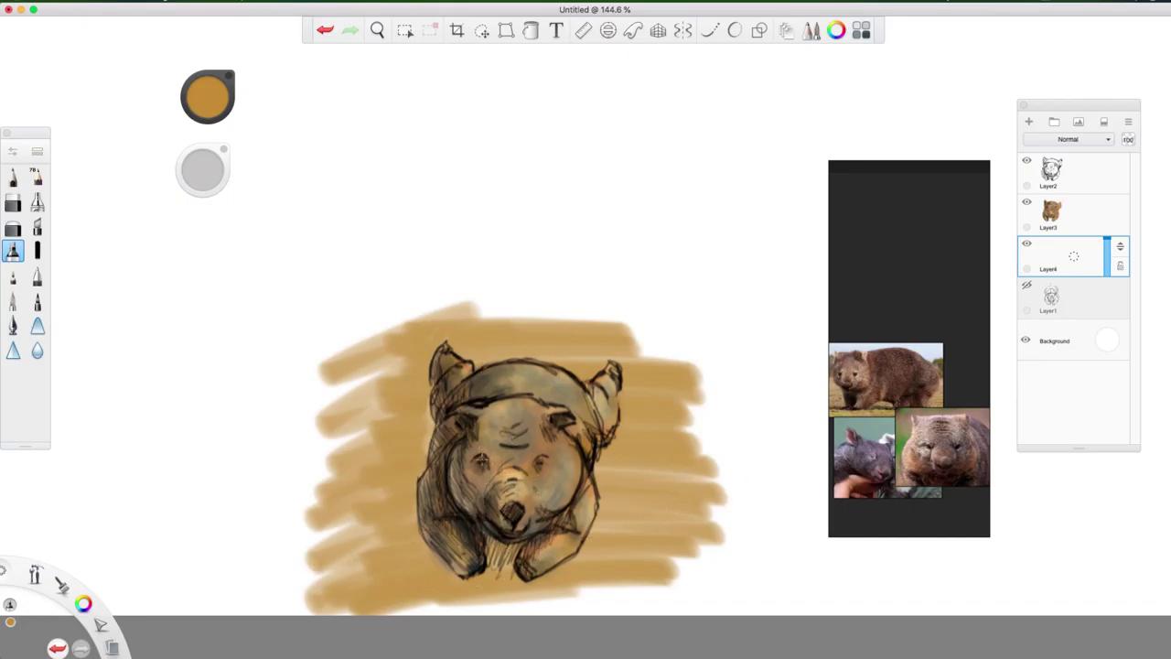
# - Erase the pencil lines around the eyes on Layer2 and redraw the eyes darker in black pencil
pyautogui.press('e')
pyautogui.click(1057, 172)
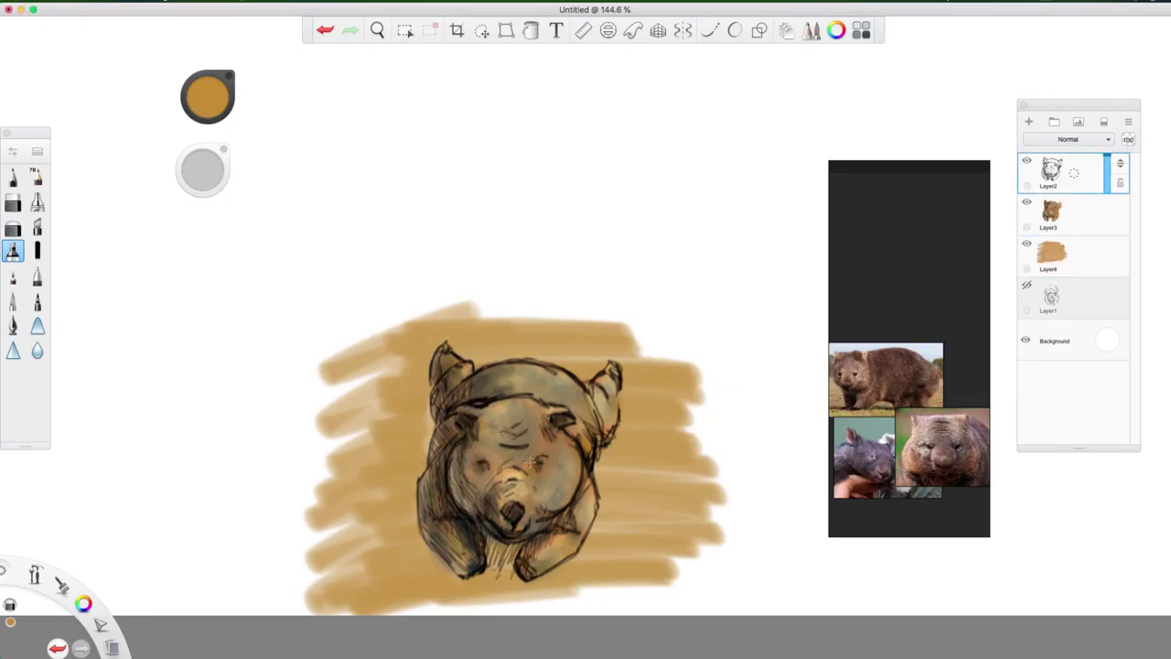
pyautogui.press('e')
pyautogui.moveTo(207, 98); pyautogui.dragTo(218, 466)
pyautogui.click(36, 178)
pyautogui.click(12, 178)
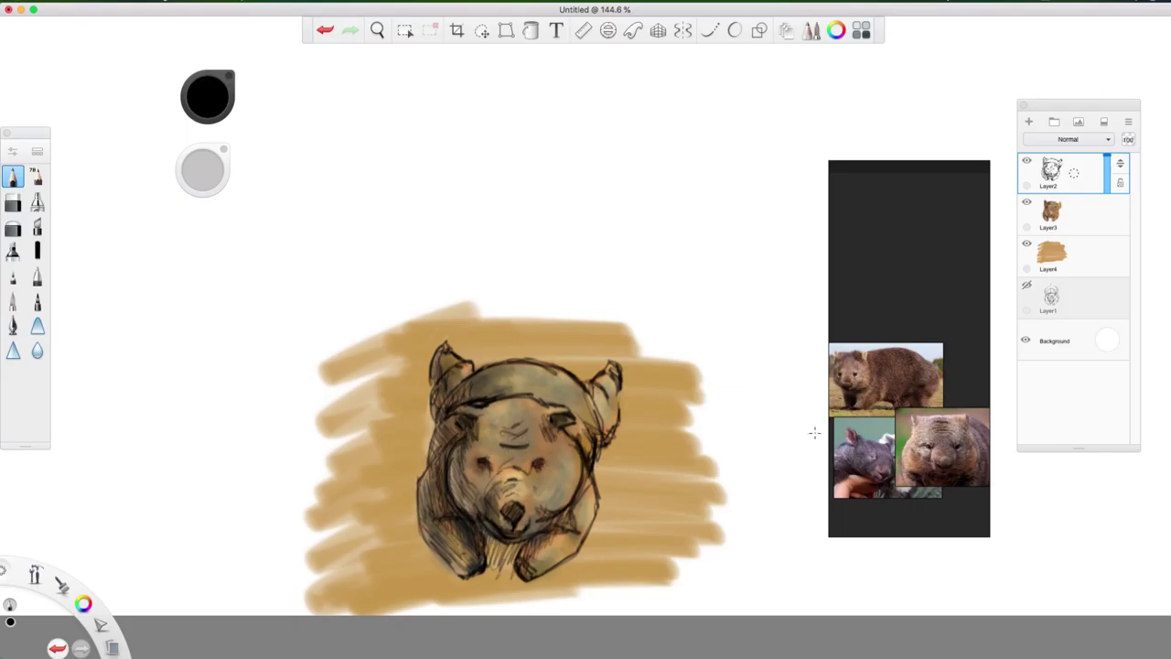
# - Draw five short black pencil ticks scattered across the ochre background on Layer4
pyautogui.click(1071, 261)
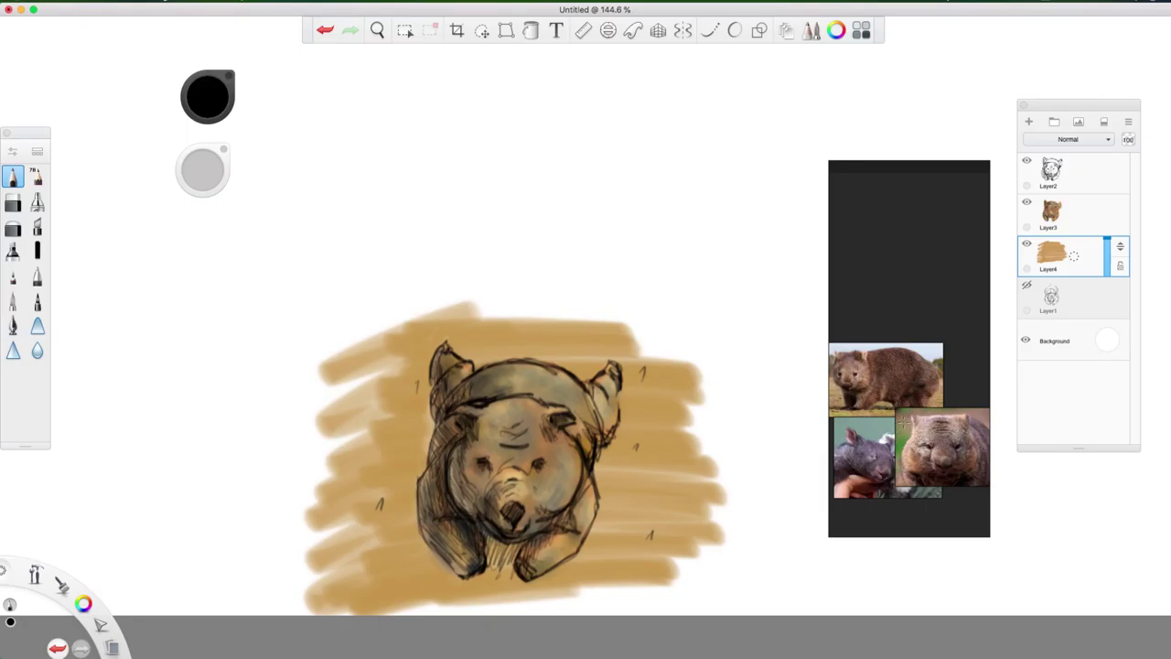
pyautogui.click(37, 325)
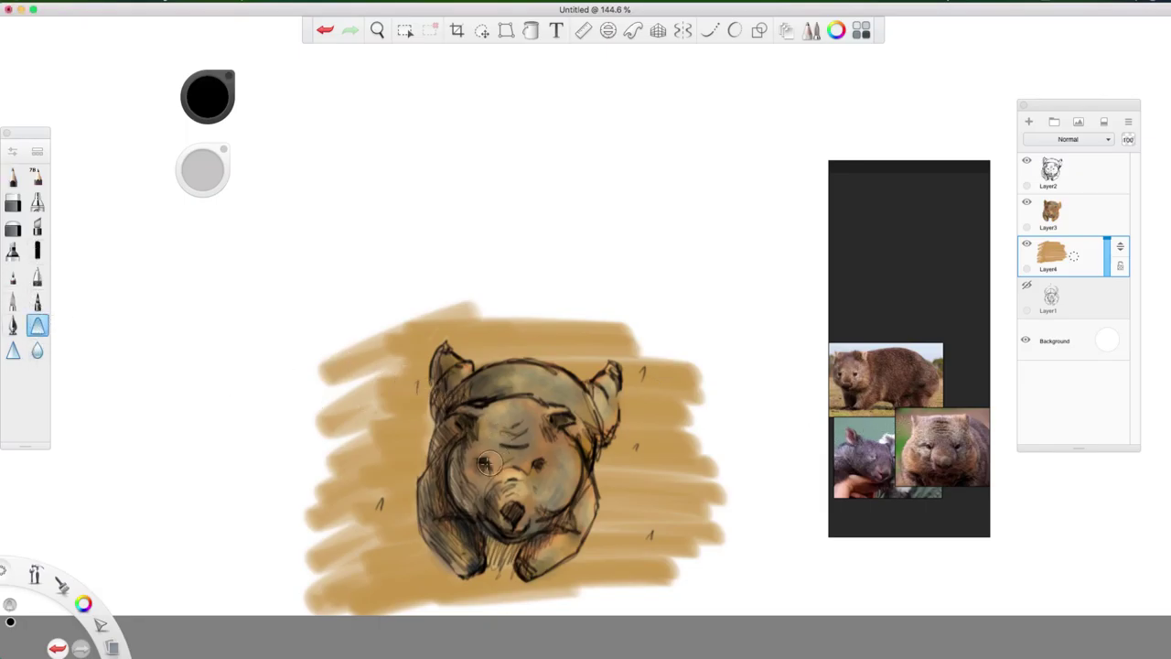
pyautogui.click(421, 386)
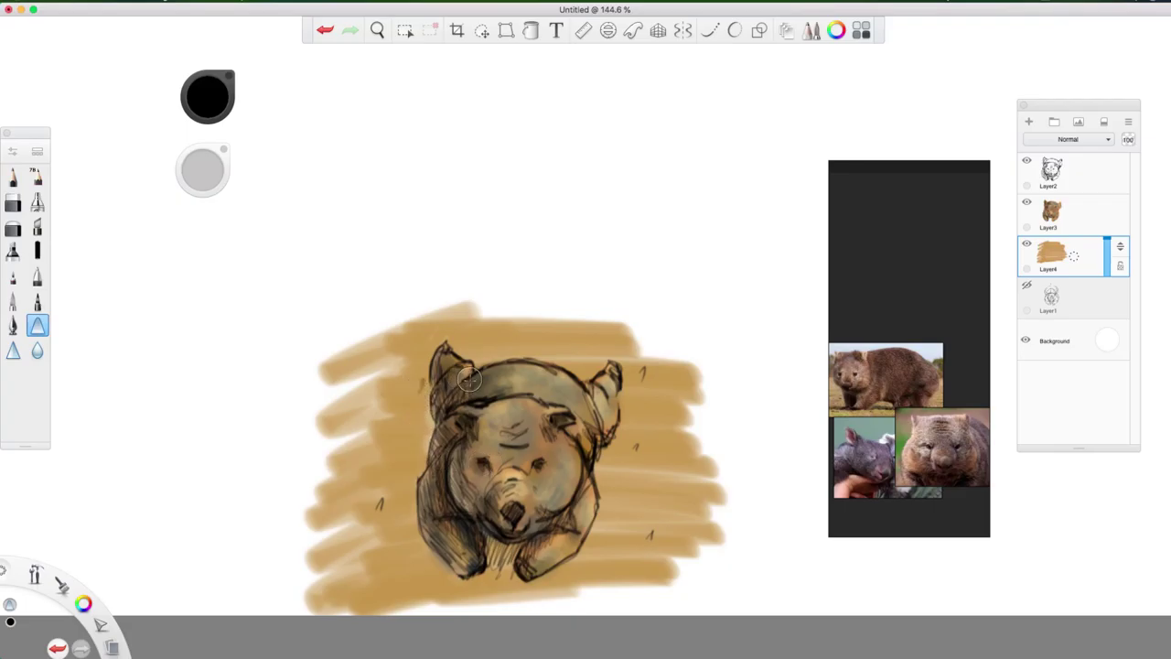
pyautogui.click(645, 373)
pyautogui.moveTo(633, 448); pyautogui.dragTo(654, 446)
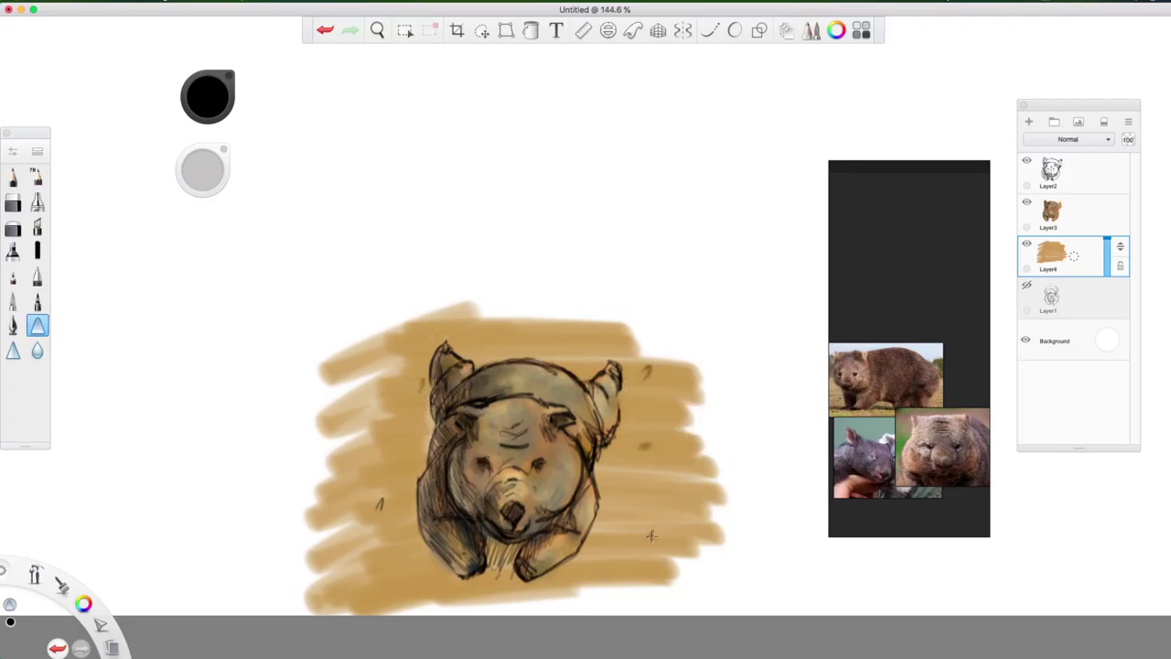
pyautogui.moveTo(649, 535); pyautogui.dragTo(664, 533)
pyautogui.click(385, 501)
pyautogui.click(37, 250)
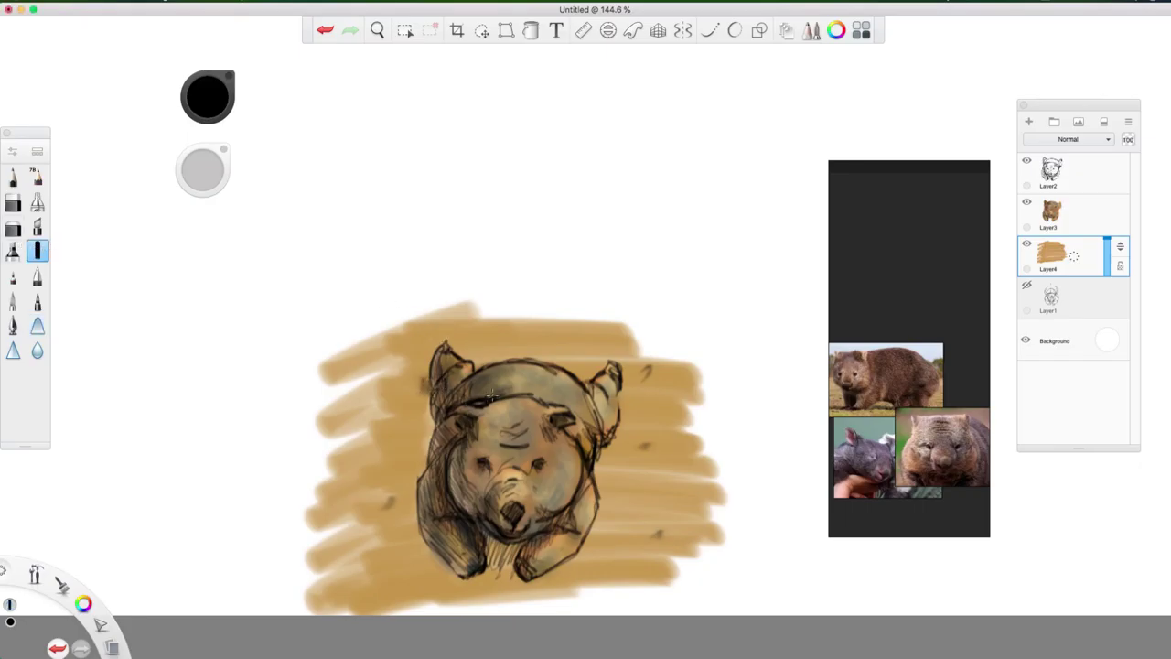
pyautogui.moveTo(653, 372); pyautogui.dragTo(670, 377)
pyautogui.click(646, 448)
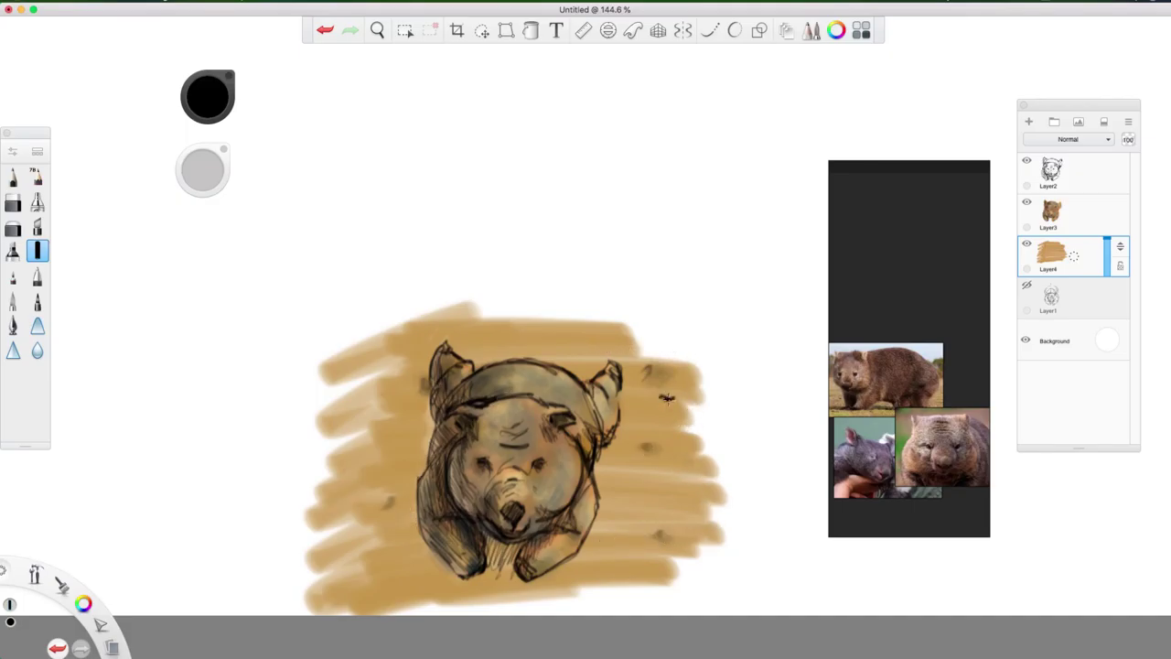
pyautogui.press('super+z')
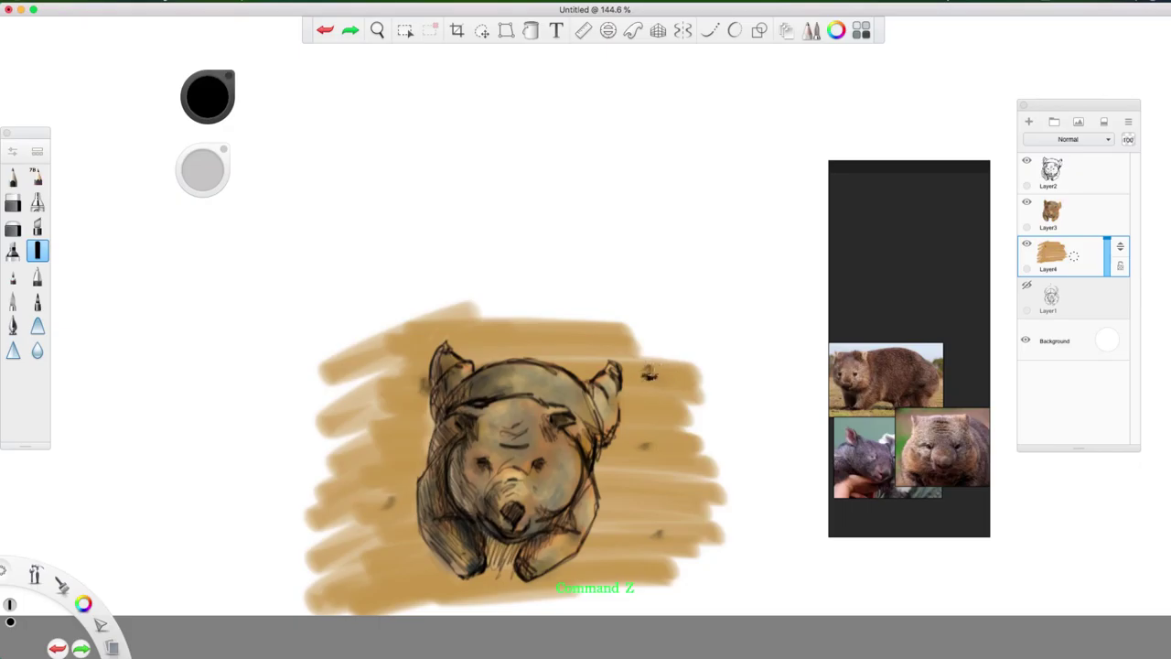
pyautogui.press('super+z')
pyautogui.press('super+z')
pyautogui.press('super+z')
pyautogui.press('super+z')
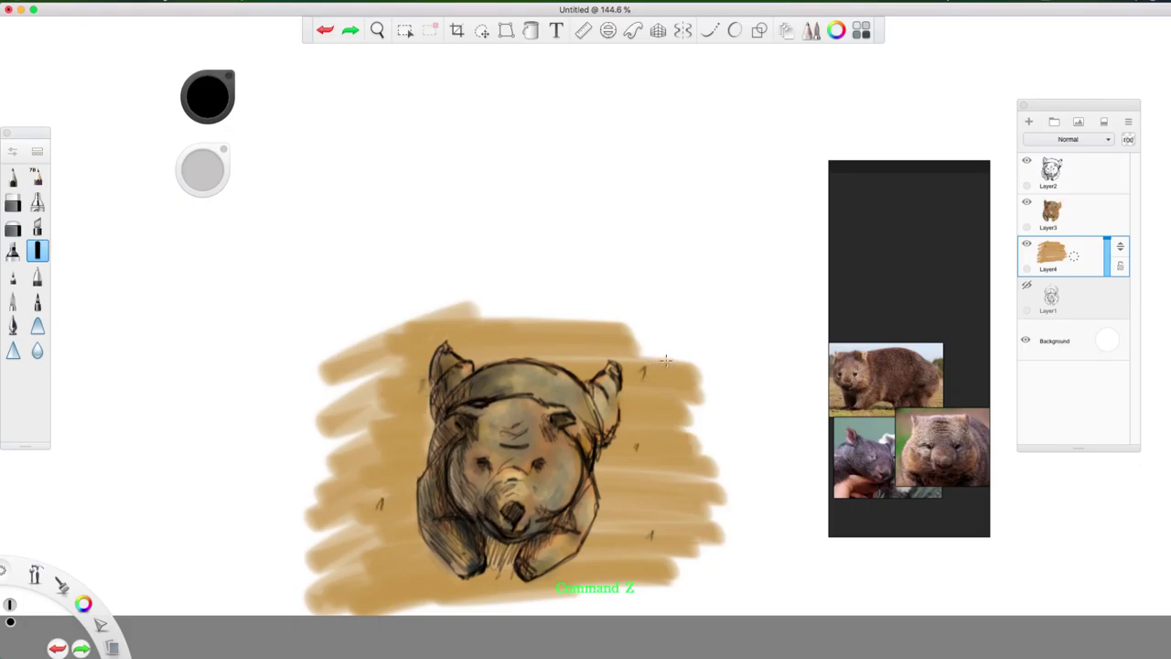
# - Brush dark shadows beside the ticks on the ochre background and smudge them to the left into soft marks
pyautogui.click(649, 366)
pyautogui.click(628, 448)
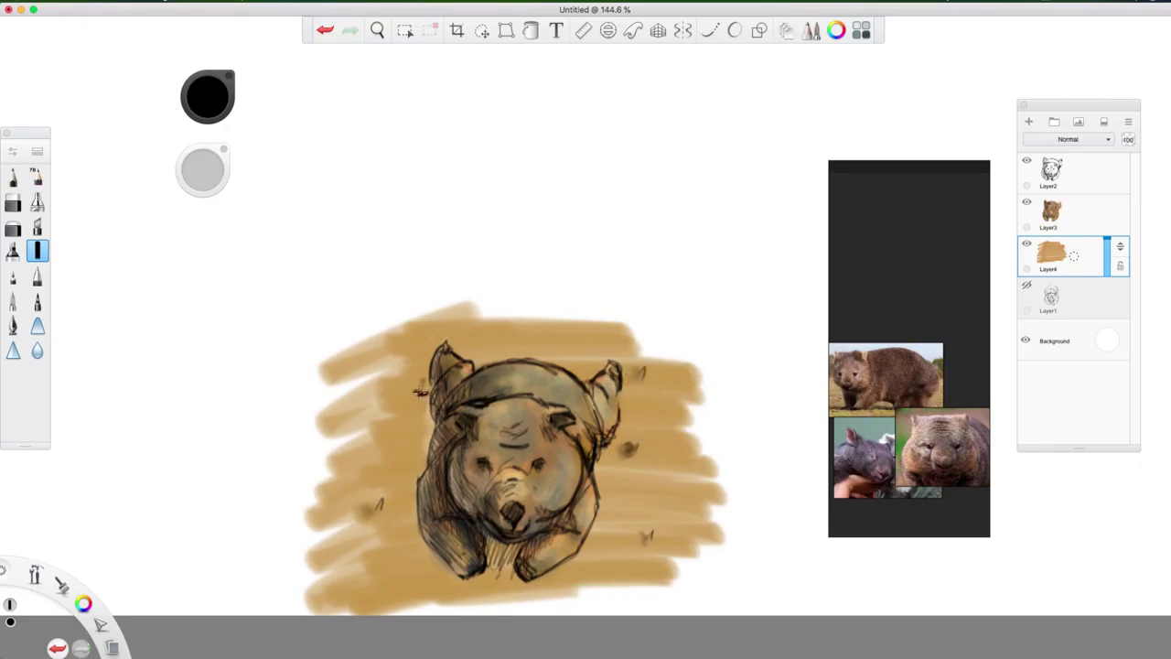
pyautogui.click(414, 387)
pyautogui.click(36, 325)
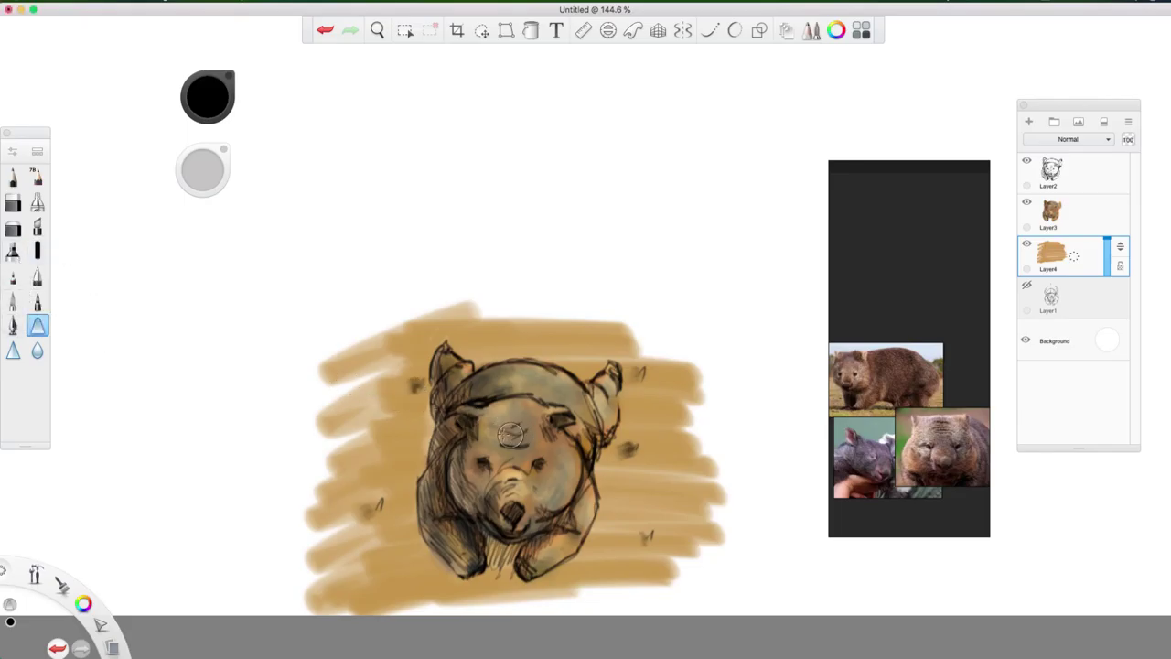
pyautogui.moveTo(412, 382)
pyautogui.mouseDown()
pyautogui.moveTo(446, 375)
pyautogui.moveTo(384, 389)
pyautogui.mouseUp()
pyautogui.moveTo(381, 506); pyautogui.dragTo(352, 515)
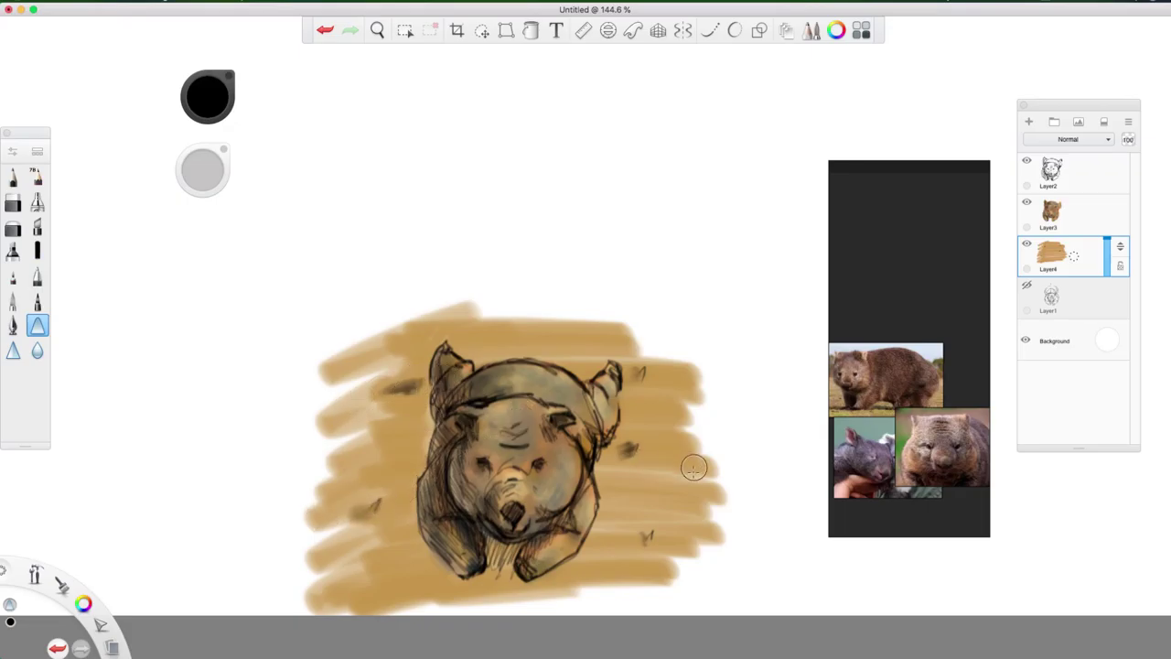
pyautogui.moveTo(634, 447); pyautogui.dragTo(615, 453)
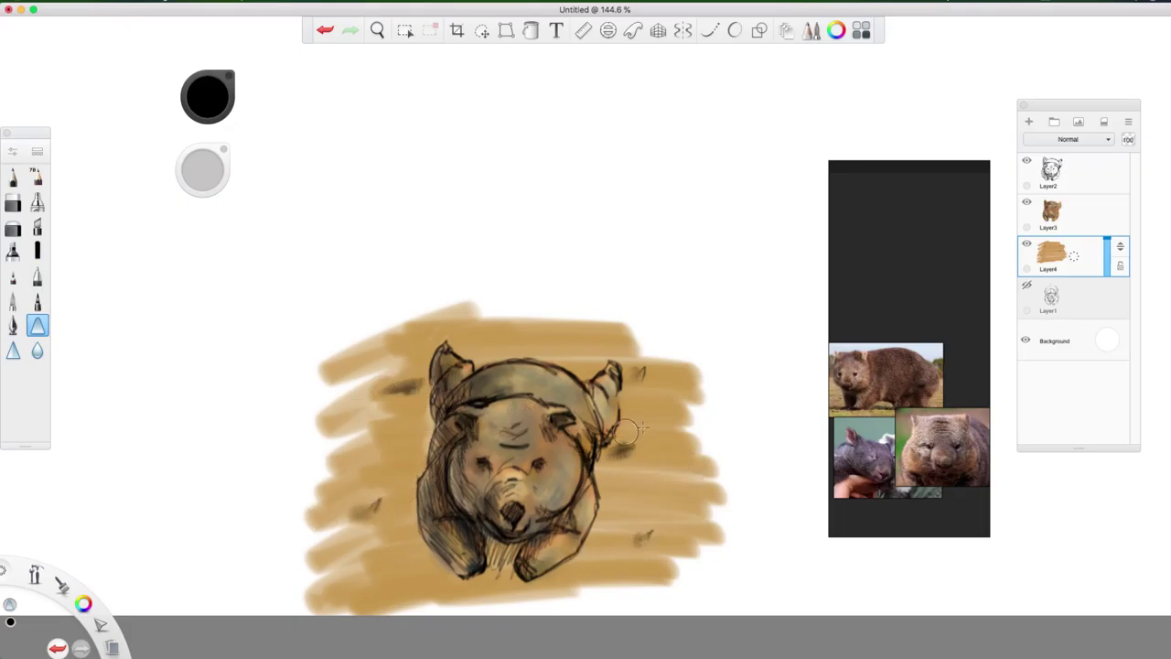
pyautogui.moveTo(643, 373); pyautogui.dragTo(625, 378)
# - Add a new layer above Layer2 and ink a black signature at the lower-right edge of the ochre background
pyautogui.click(13, 326)
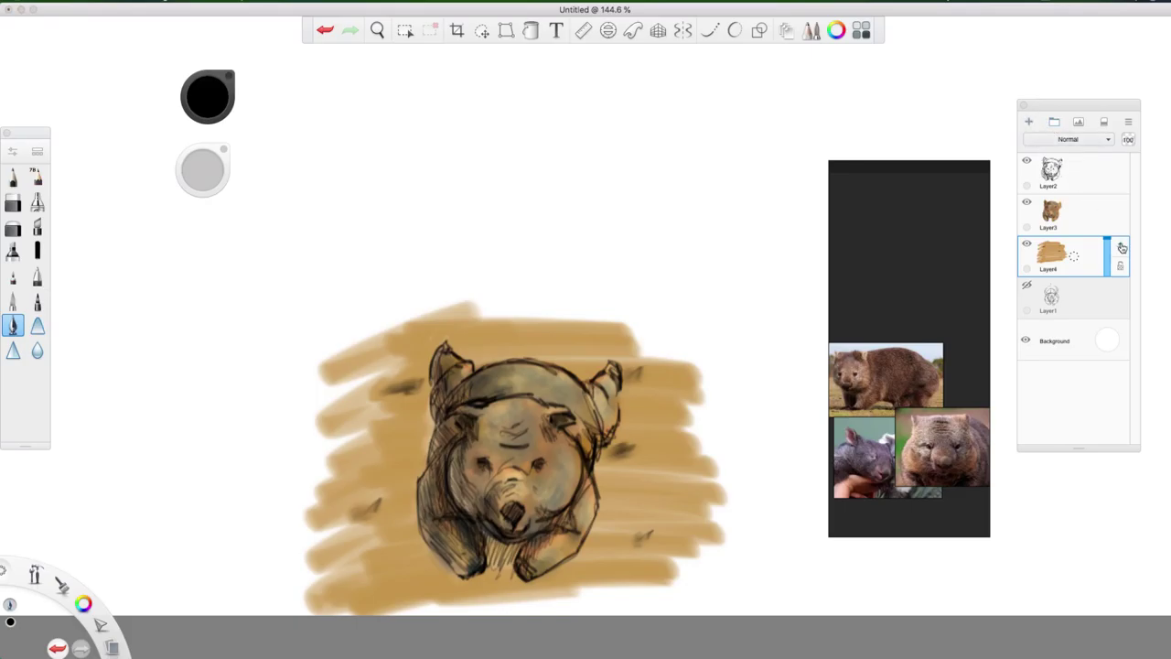
pyautogui.click(1104, 182)
pyautogui.click(1028, 121)
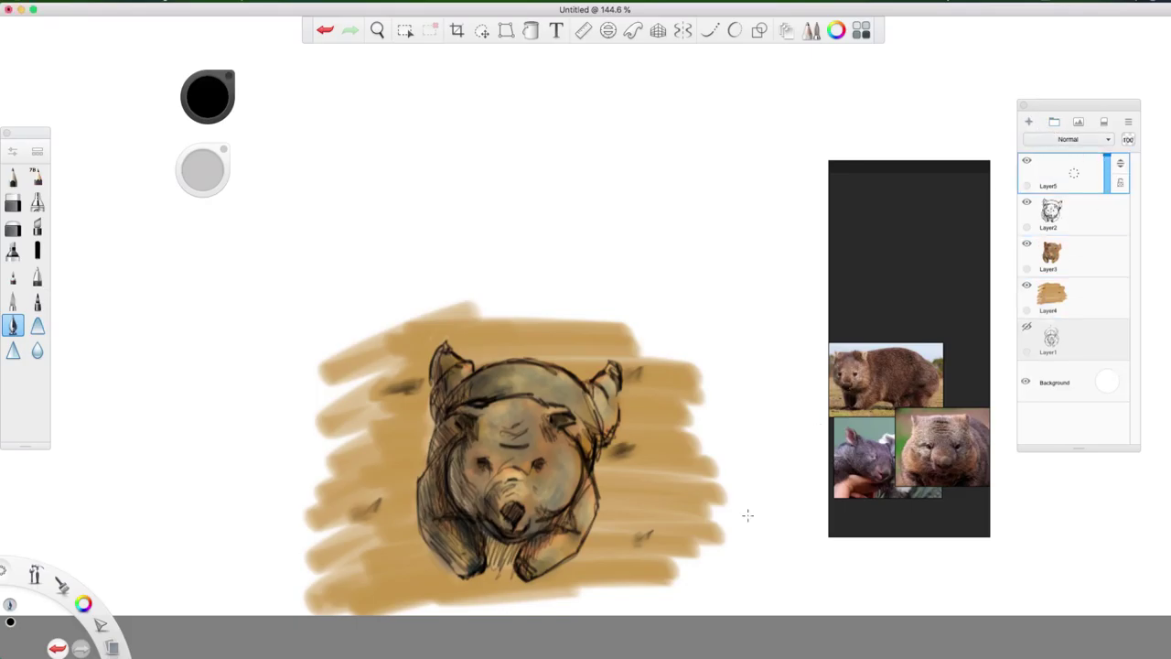
pyautogui.moveTo(672, 569)
pyautogui.mouseDown()
pyautogui.moveTo(663, 526)
pyautogui.moveTo(676, 562)
pyautogui.moveTo(682, 545)
pyautogui.moveTo(658, 554)
pyautogui.moveTo(655, 591)
pyautogui.moveTo(672, 540)
pyautogui.moveTo(680, 553)
pyautogui.moveTo(681, 498)
pyautogui.moveTo(670, 562)
pyautogui.moveTo(704, 520)
pyautogui.moveTo(668, 543)
pyautogui.moveTo(680, 567)
pyautogui.moveTo(673, 525)
pyautogui.moveTo(682, 516)
pyautogui.moveTo(693, 542)
pyautogui.moveTo(702, 525)
pyautogui.moveTo(666, 580)
pyautogui.mouseUp()
pyautogui.press('super+z')
pyautogui.press('super+z')
pyautogui.press('super+z')
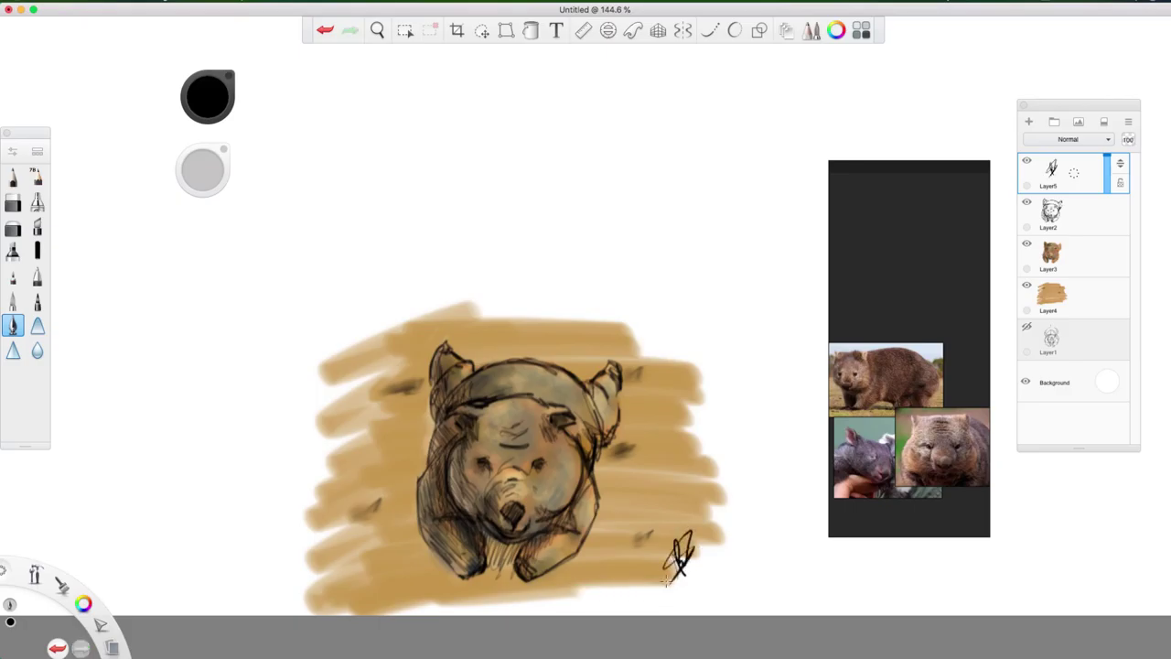
pyautogui.moveTo(678, 494)
pyautogui.mouseDown()
pyautogui.moveTo(674, 478)
pyautogui.moveTo(703, 485)
pyautogui.mouseUp()
pyautogui.press('super+z')
# - Crop the canvas to 1080 px by 1080 px with the wombat drawing near its centre
pyautogui.click(406, 30)
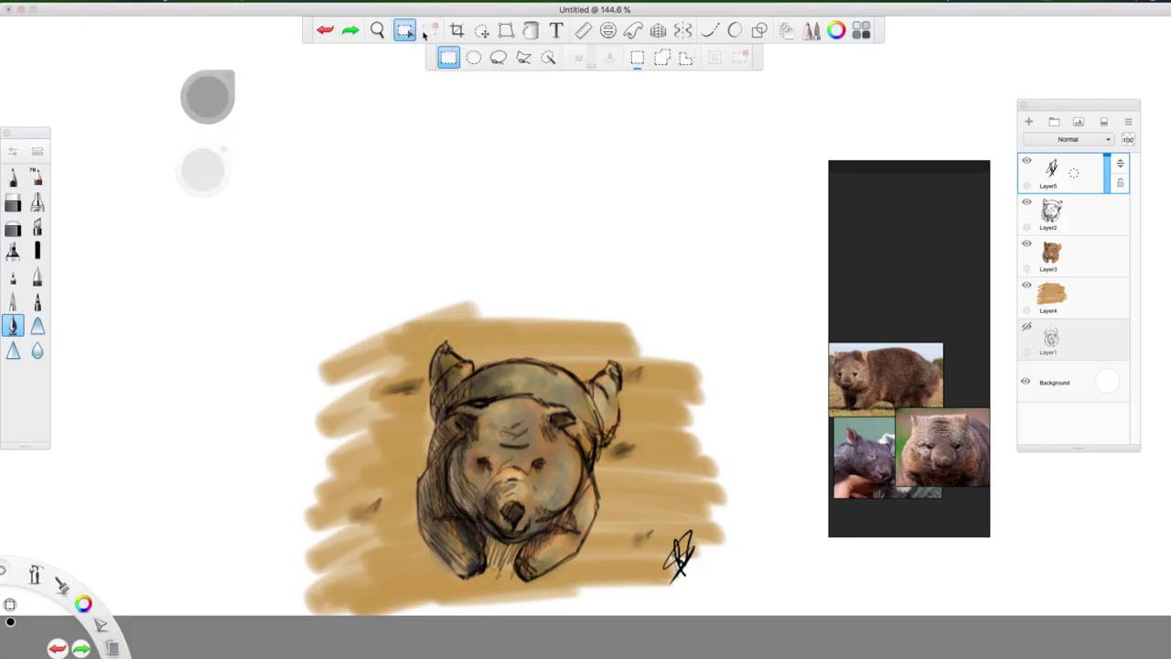
pyautogui.click(456, 30)
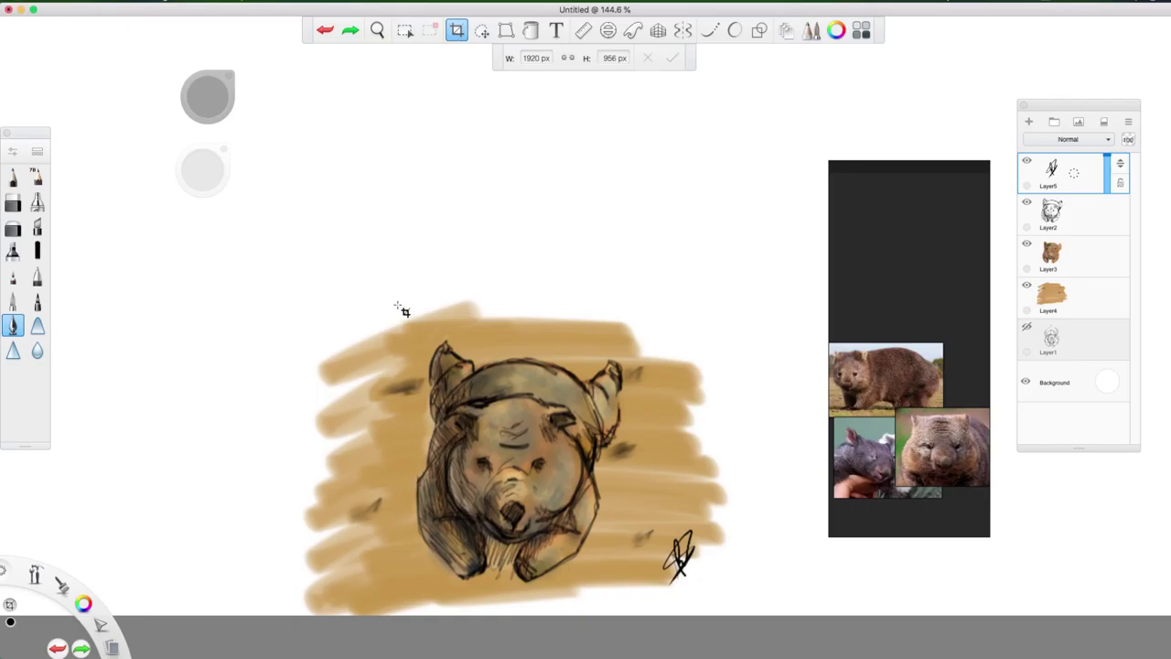
pyautogui.moveTo(372, 299); pyautogui.dragTo(709, 590)
pyautogui.click(538, 57)
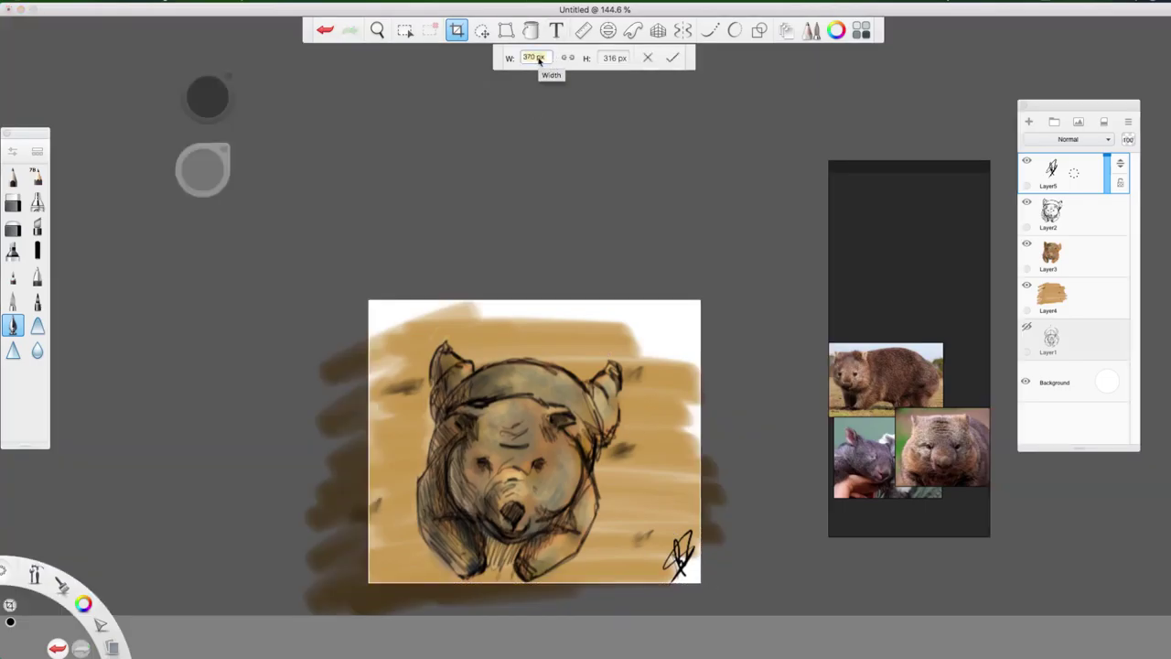
pyautogui.write('1080')
pyautogui.click(611, 58)
pyautogui.write('1')
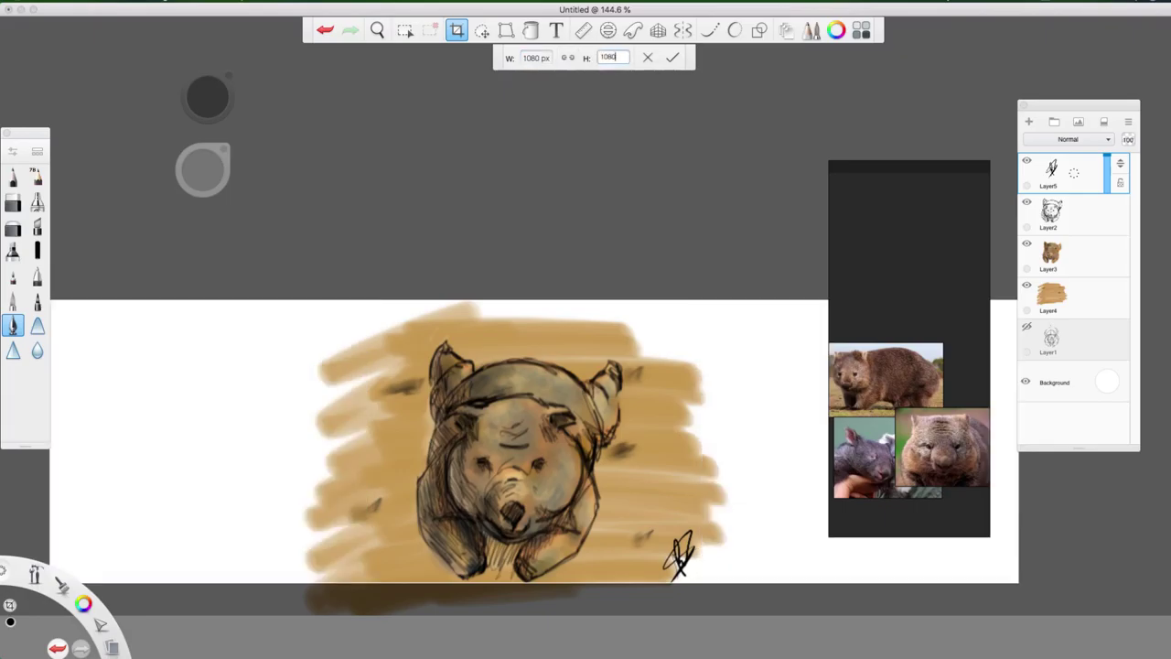
pyautogui.write('080')
pyautogui.press('Return')
pyautogui.scroll(-5, 641, 142)
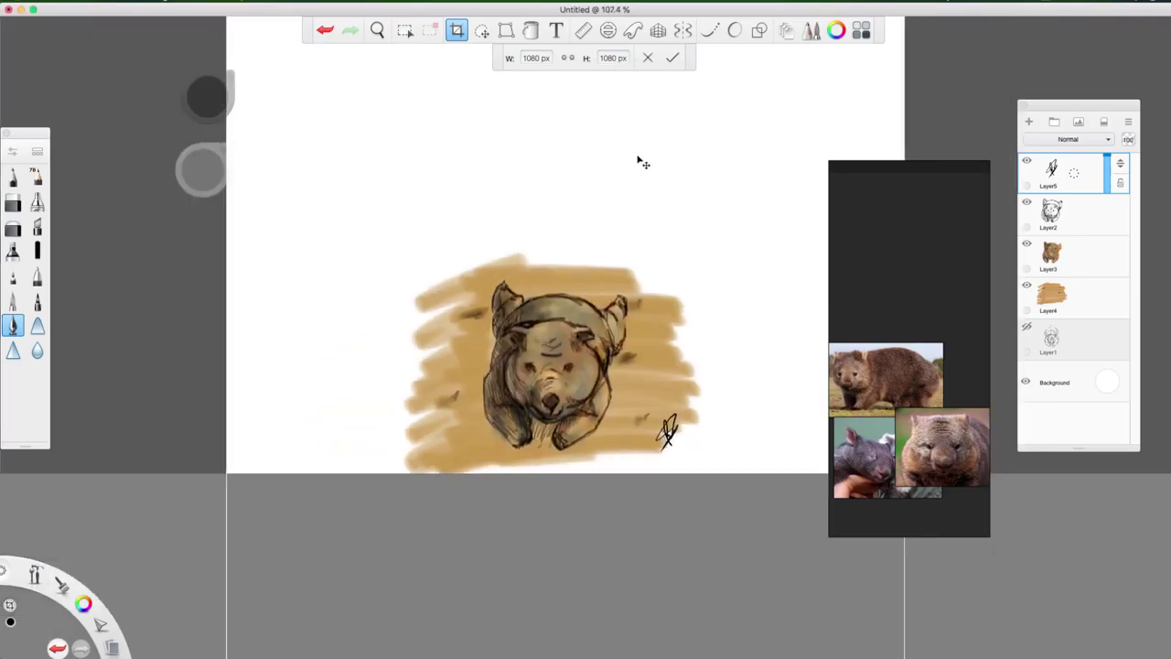
pyautogui.click(673, 58)
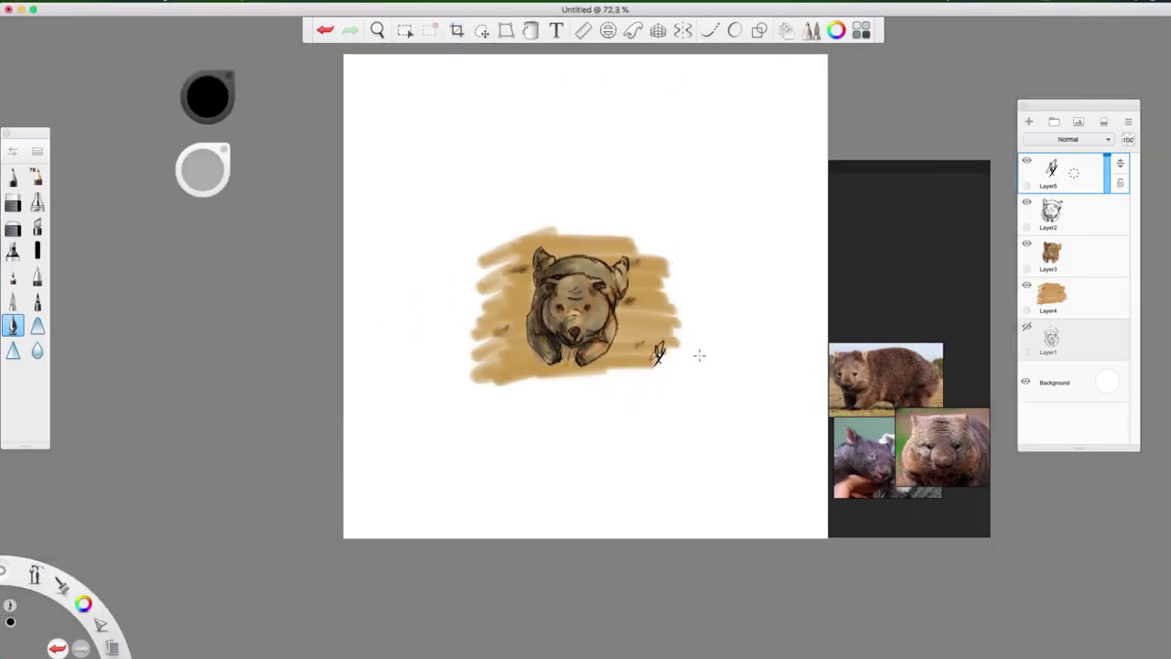
# - Select Layer2, Layer3 and Layer4 together and enlarge and reposition the wombat and its background to fill most of the square canvas
pyautogui.click(1066, 187)
pyautogui.click(1070, 219)
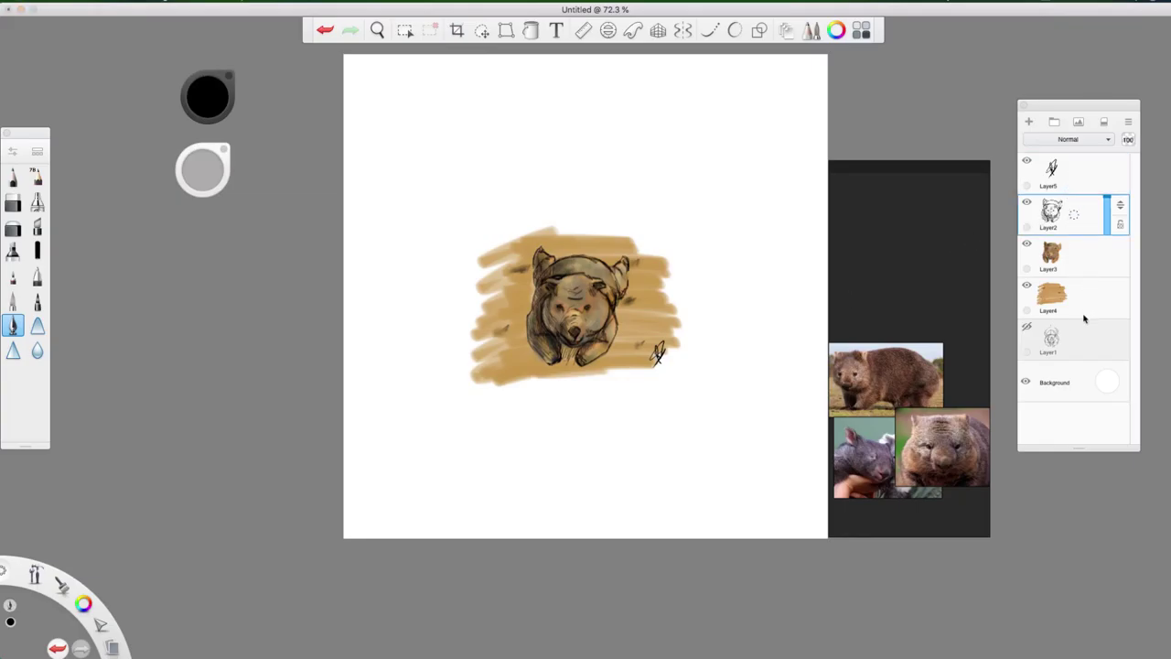
pyautogui.click(1090, 306)
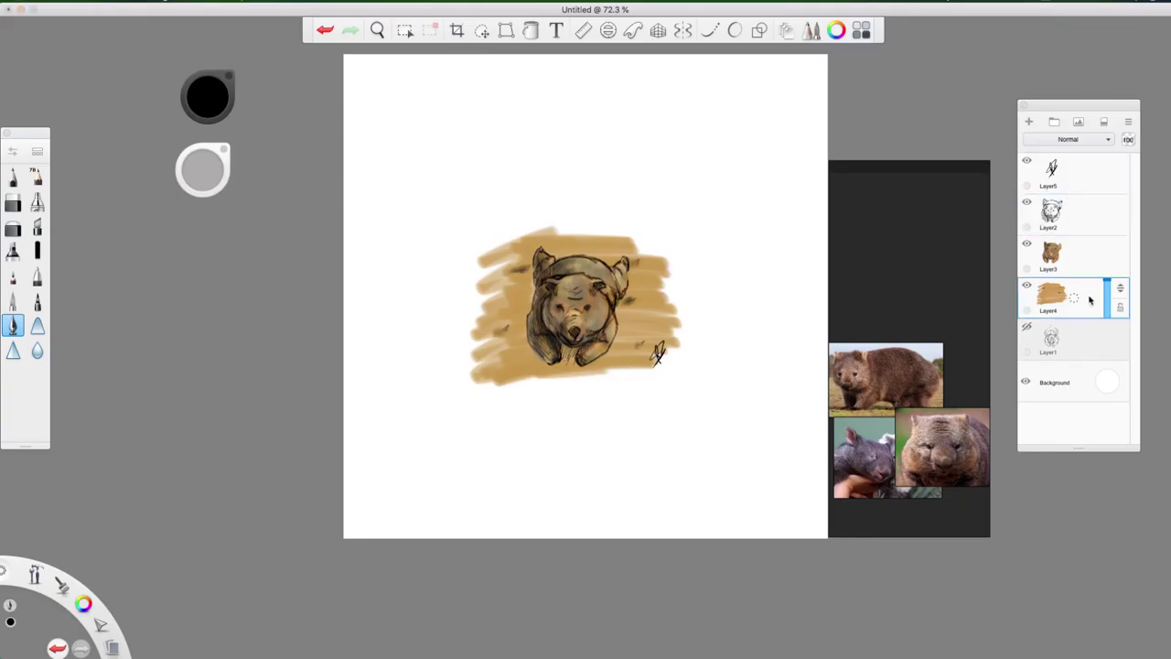
pyautogui.keyDown('shift'); pyautogui.click(1076, 213); pyautogui.keyUp('shift')
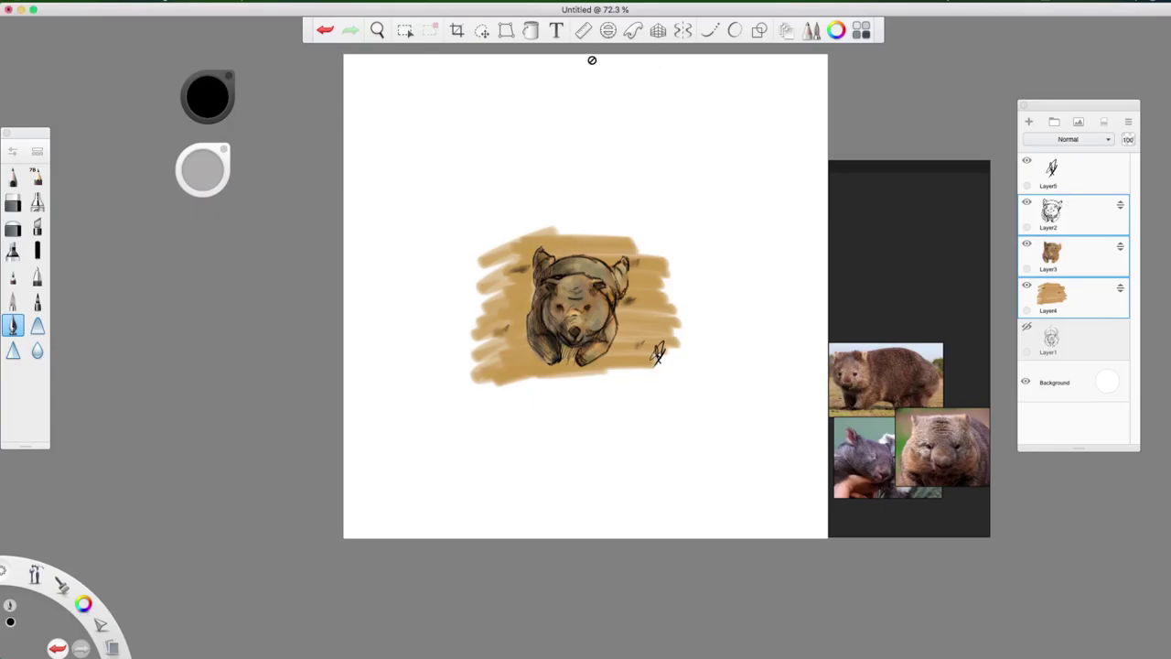
pyautogui.click(481, 31)
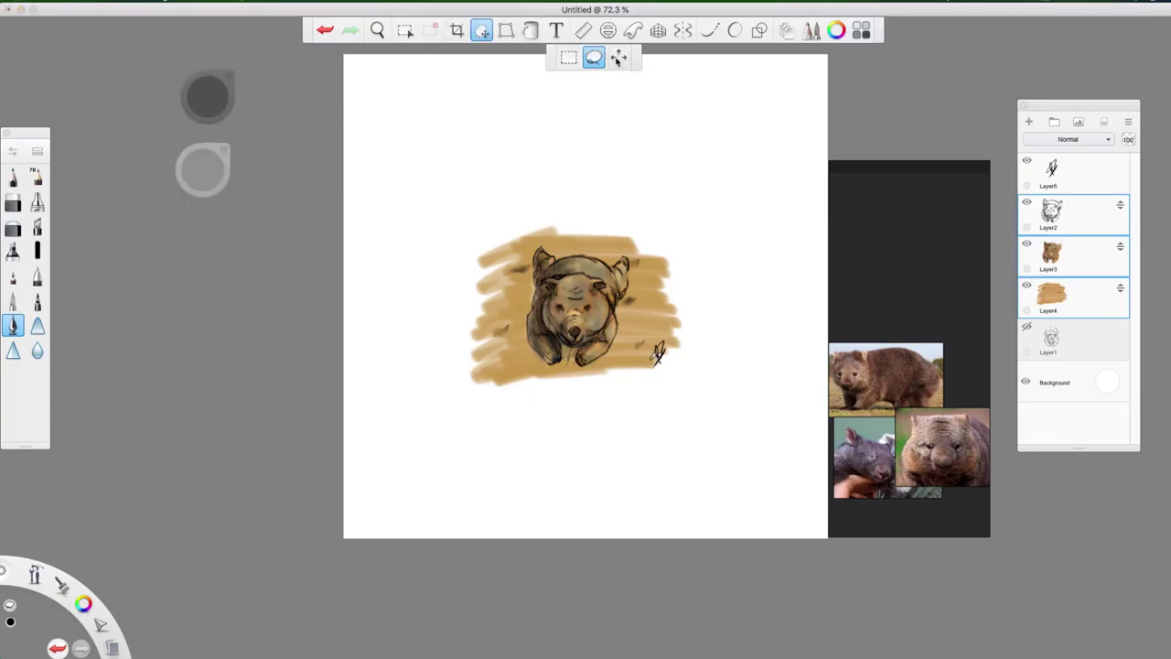
pyautogui.click(618, 58)
pyautogui.moveTo(602, 112)
pyautogui.mouseDown()
pyautogui.moveTo(608, 96)
pyautogui.moveTo(693, 81)
pyautogui.mouseUp()
pyautogui.moveTo(720, 149)
pyautogui.mouseDown()
pyautogui.moveTo(723, 209)
pyautogui.moveTo(701, 173)
pyautogui.moveTo(717, 163)
pyautogui.mouseUp()
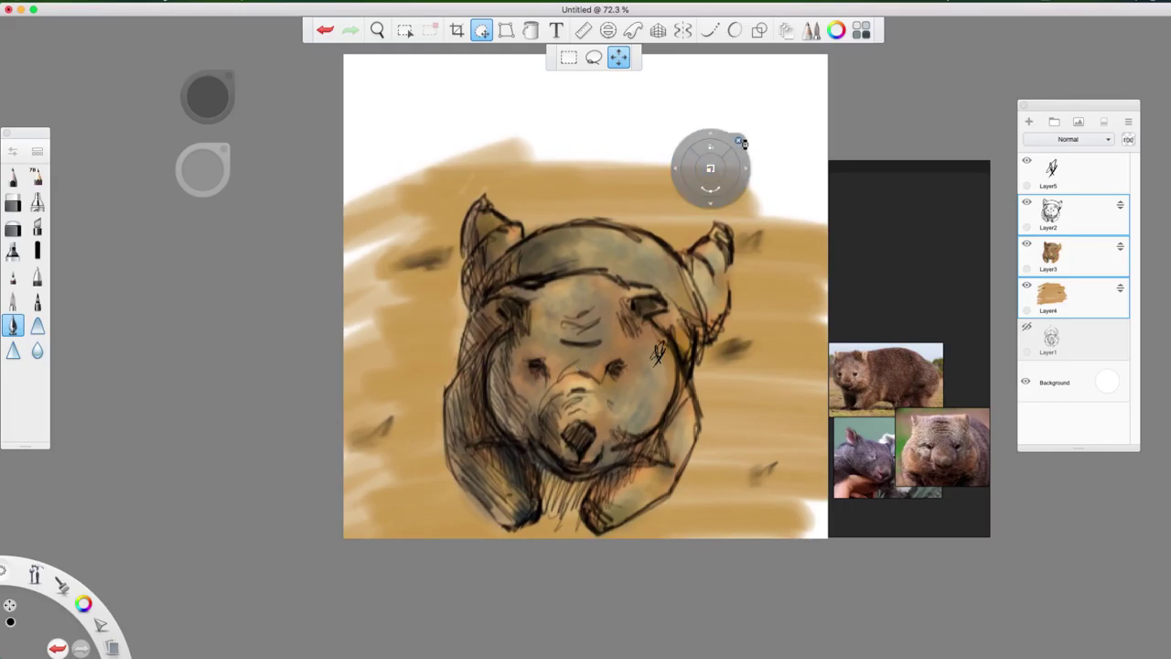
pyautogui.click(743, 143)
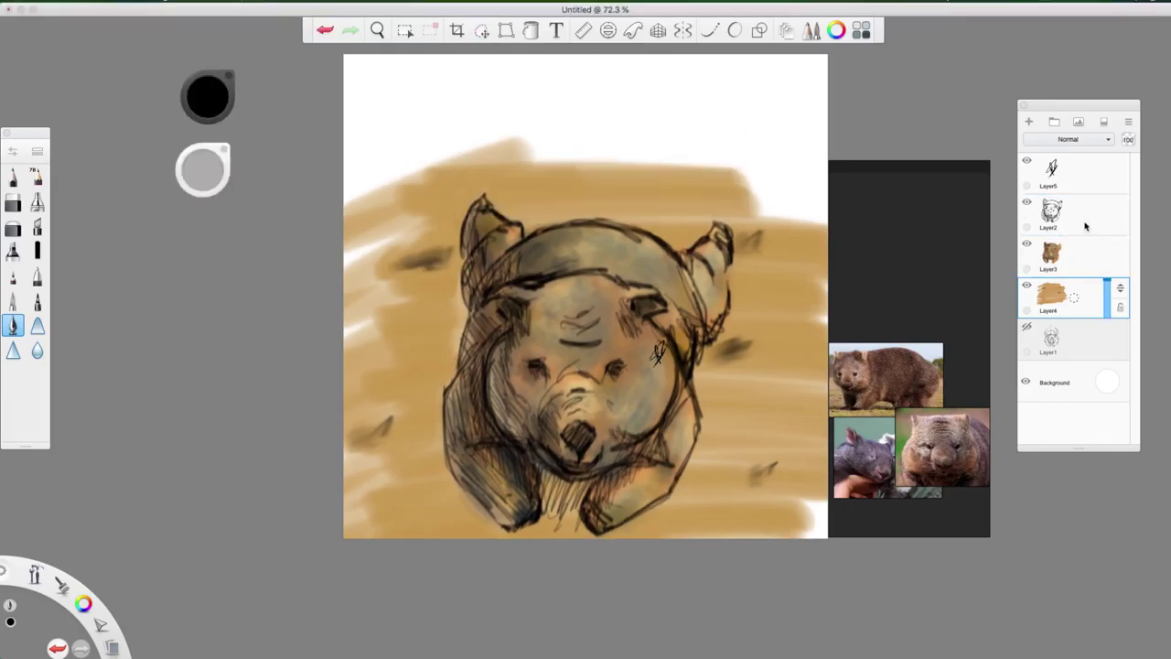
# - Move the signature on Layer5 to the lower-right corner of the canvas, over the ochre background
pyautogui.click(1073, 185)
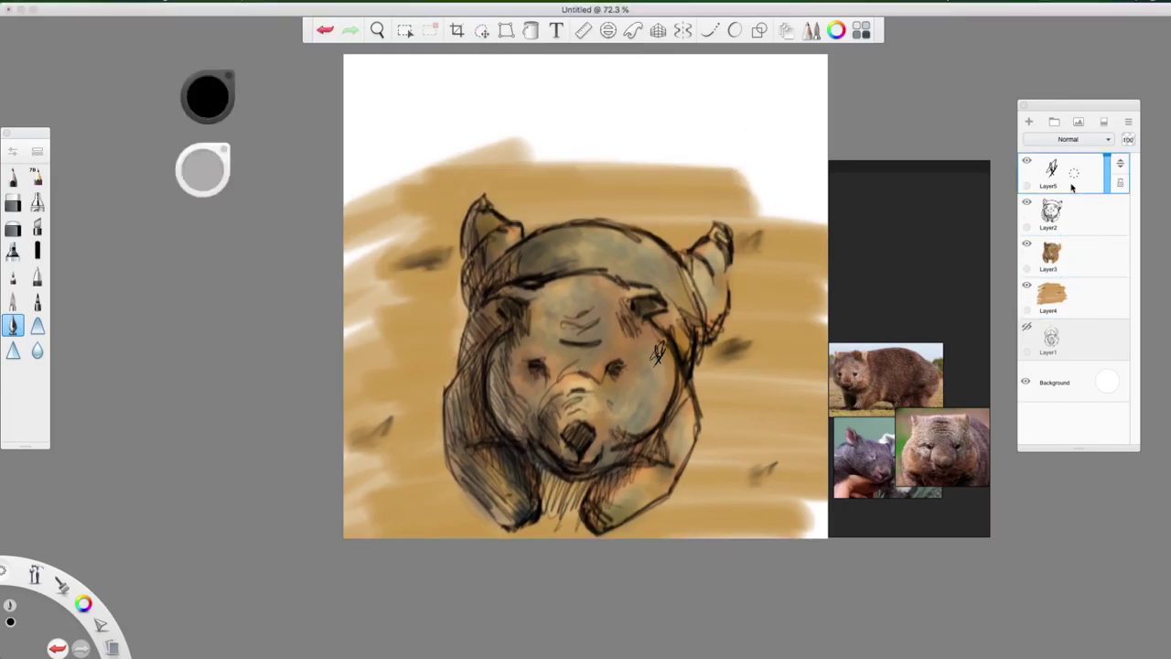
pyautogui.click(483, 30)
pyautogui.moveTo(757, 366); pyautogui.dragTo(757, 366)
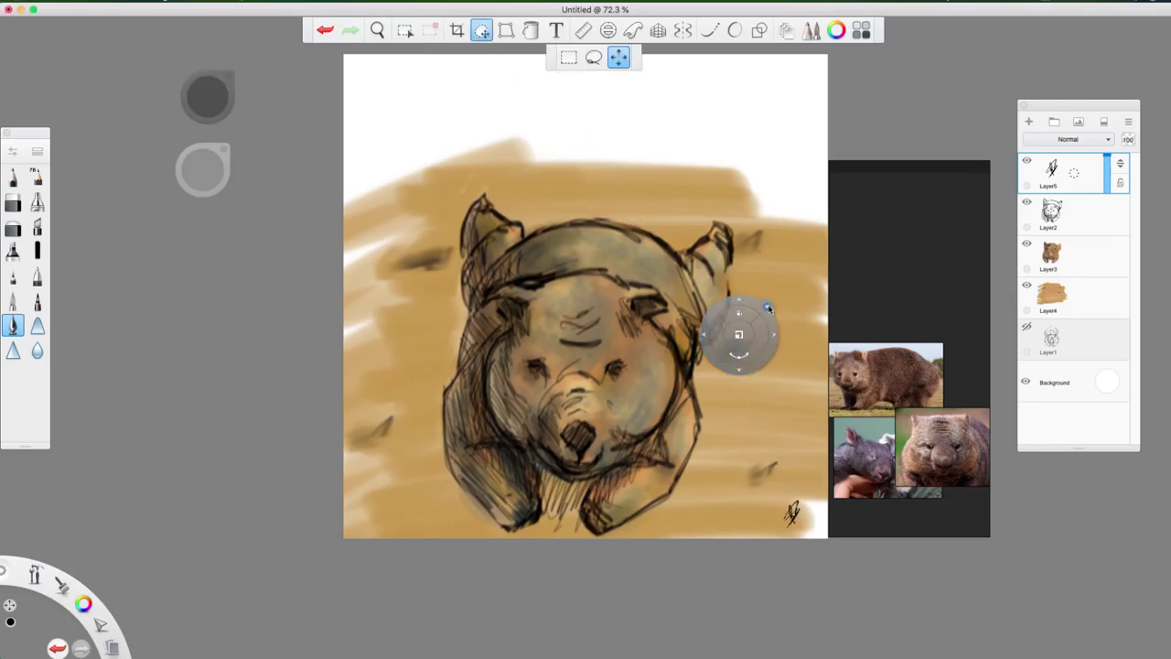
pyautogui.click(767, 307)
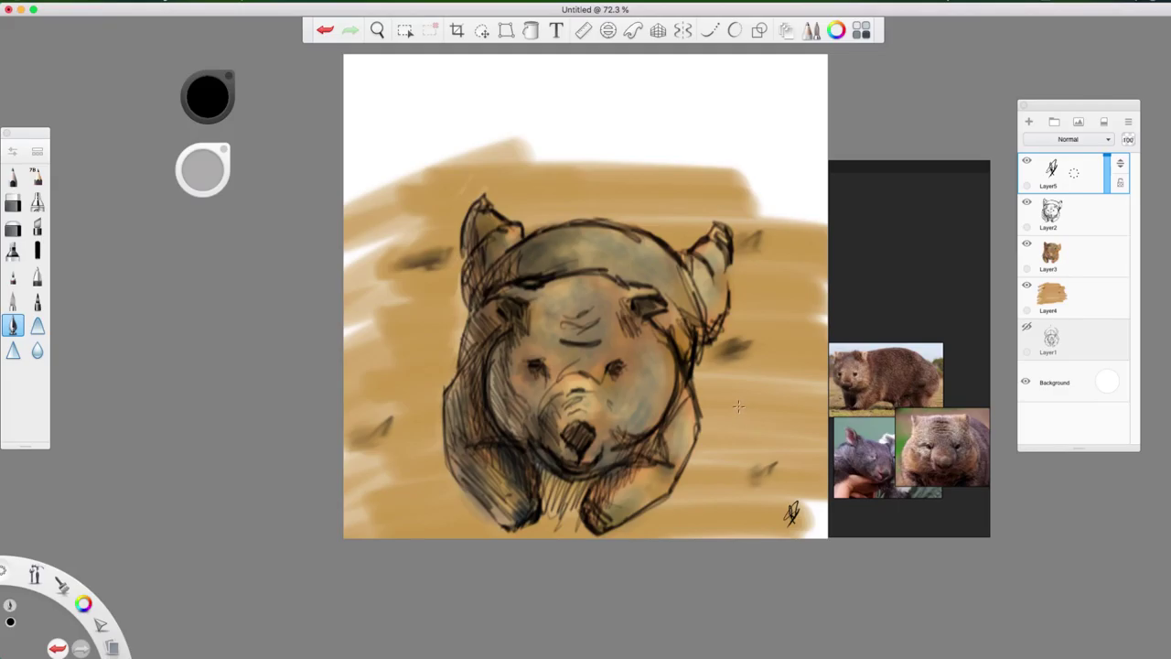
pyautogui.click(880, 336)
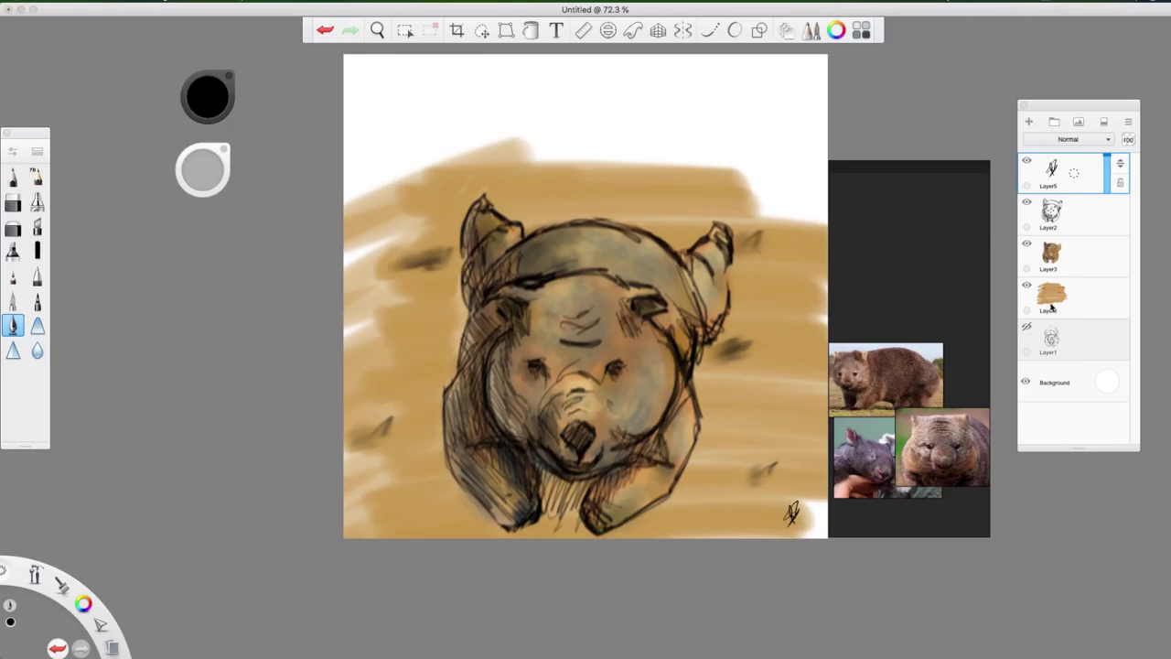